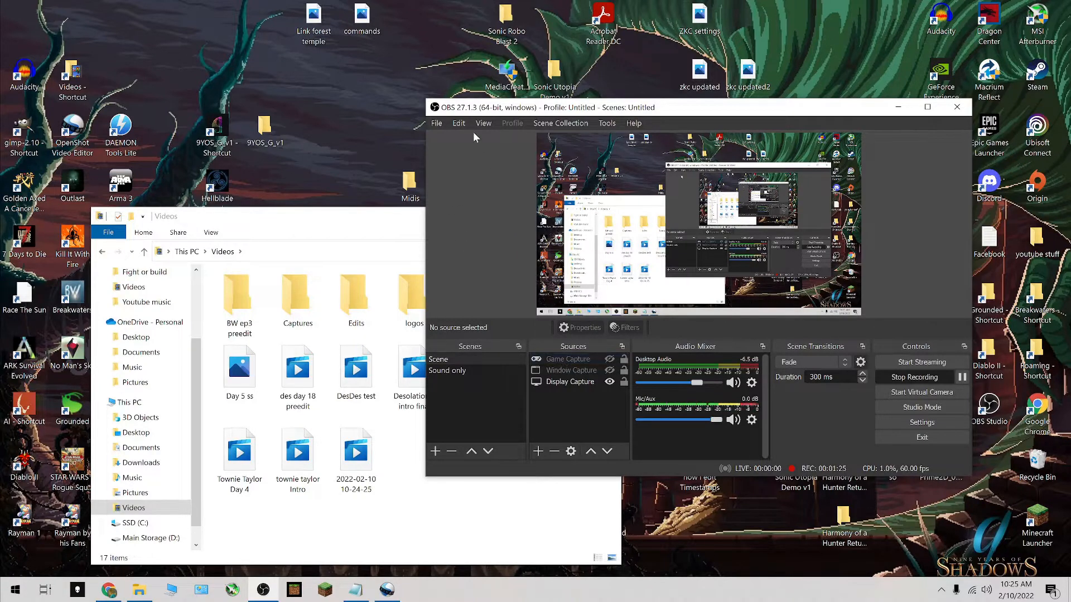
Review the output settings and the available streaming services in the OBS settings, leaving YouTube - RTMPS selected, and close them.
click(436, 122)
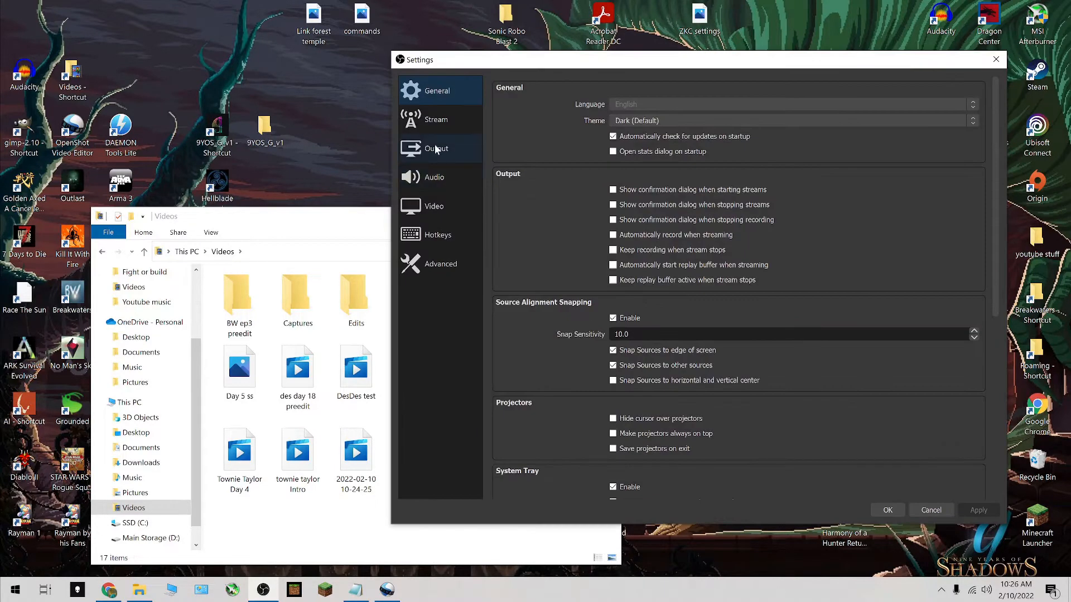
click(435, 148)
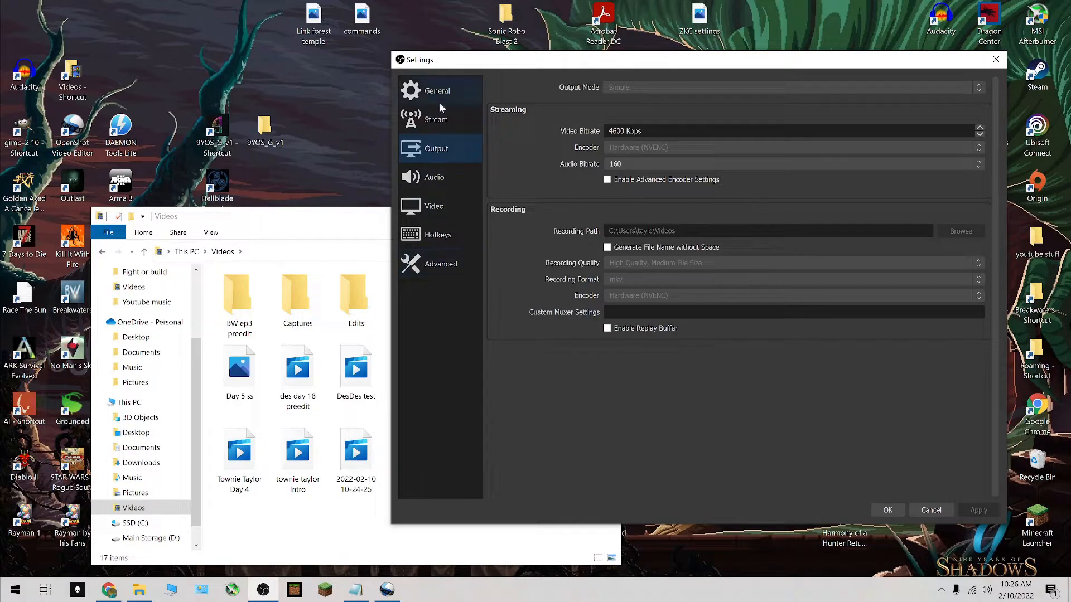
click(438, 123)
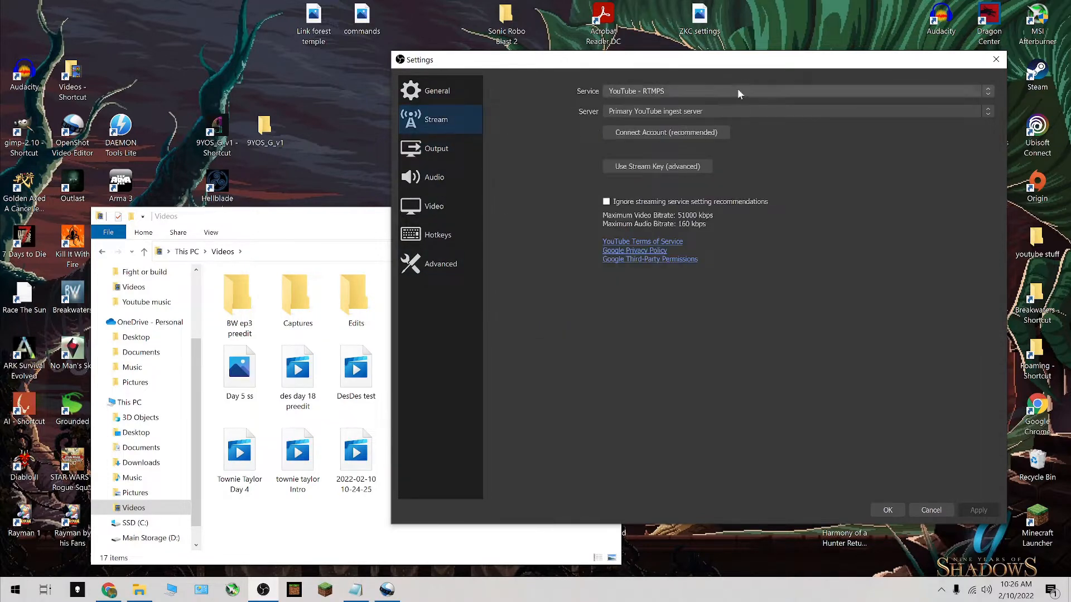
click(690, 89)
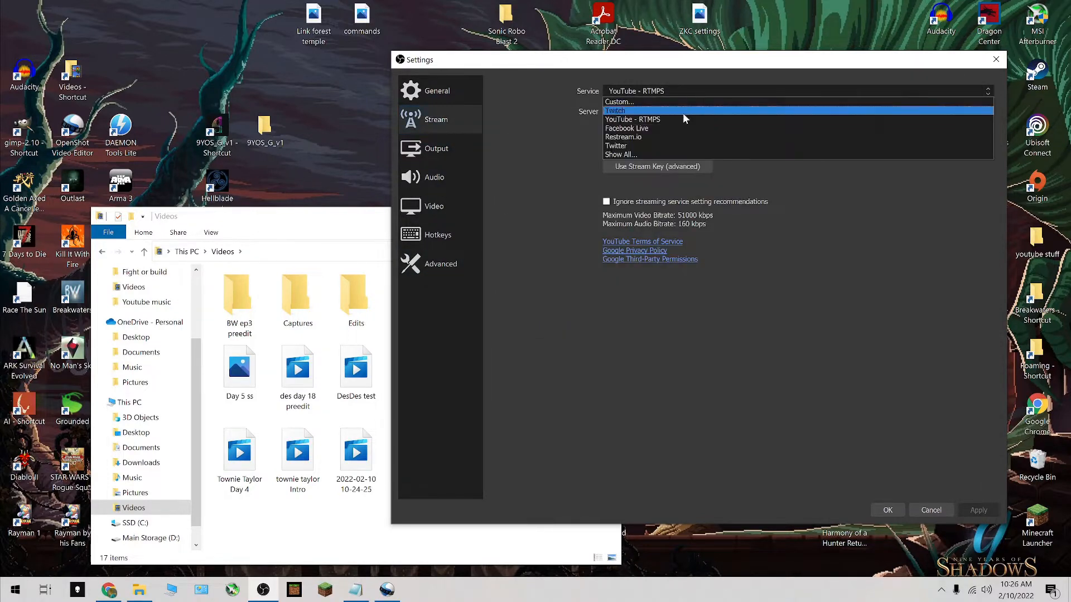
click(554, 129)
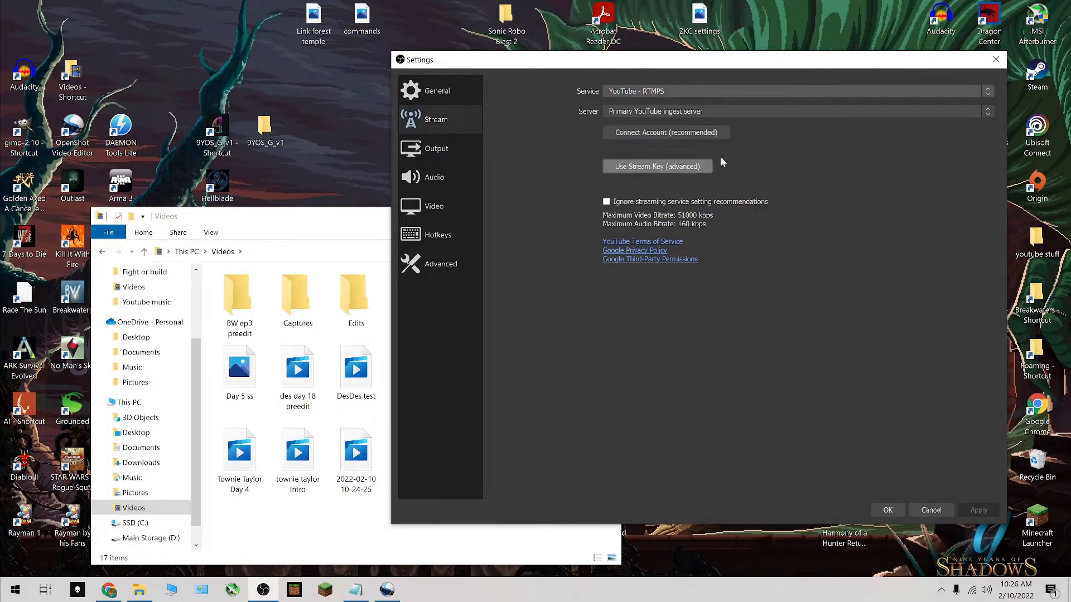
click(996, 59)
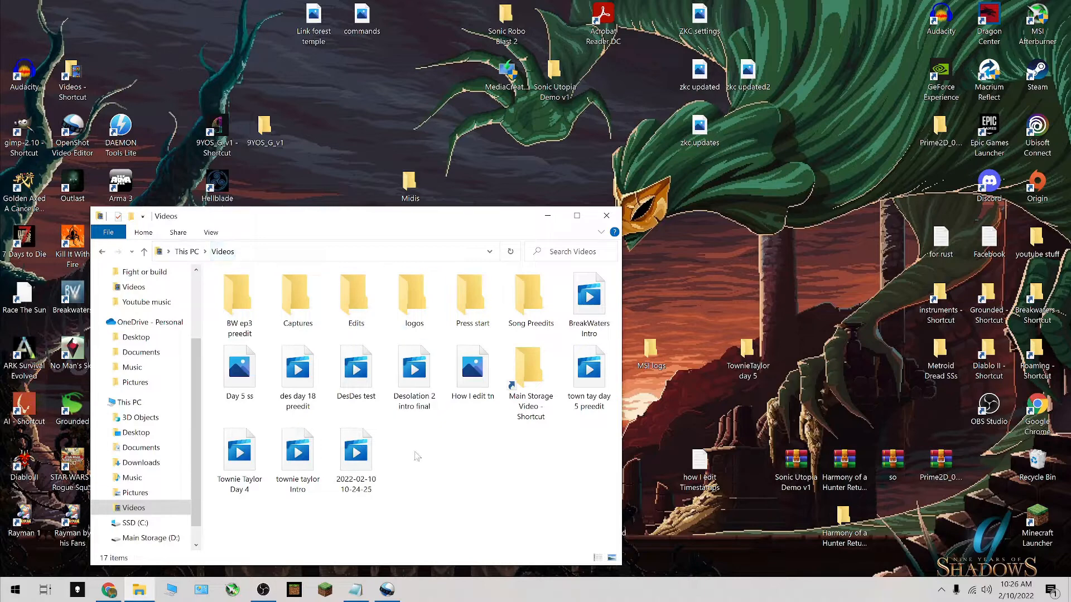
mouse_move(341, 494)
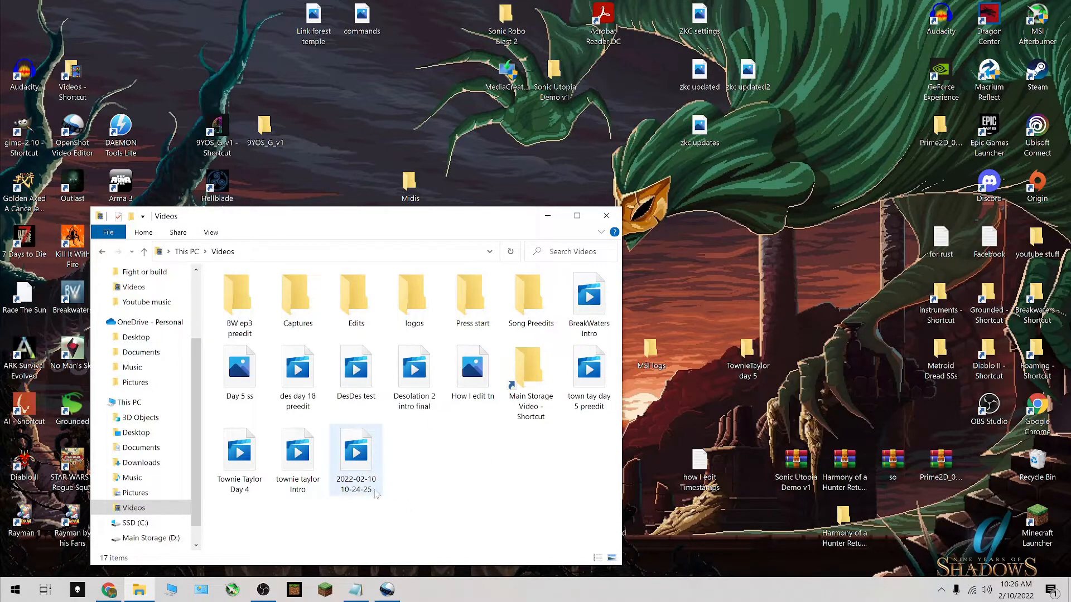
mouse_move(376, 494)
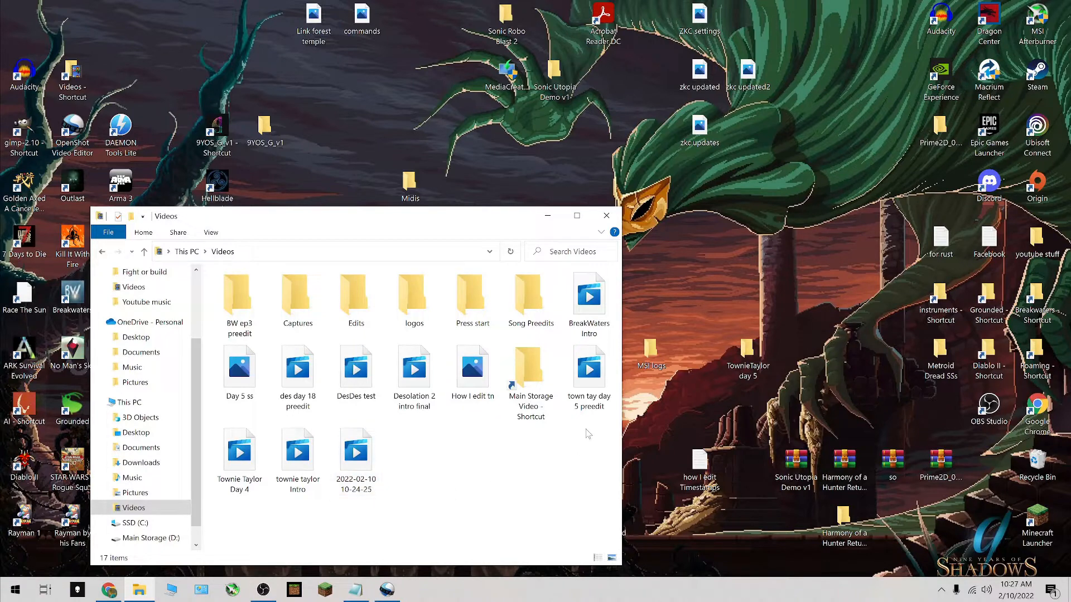
Switch to OpenShot Video Editor and save the untitled project as Example in the Edits folder inside Videos.
mouse_move(304, 384)
mouse_move(599, 402)
click(397, 592)
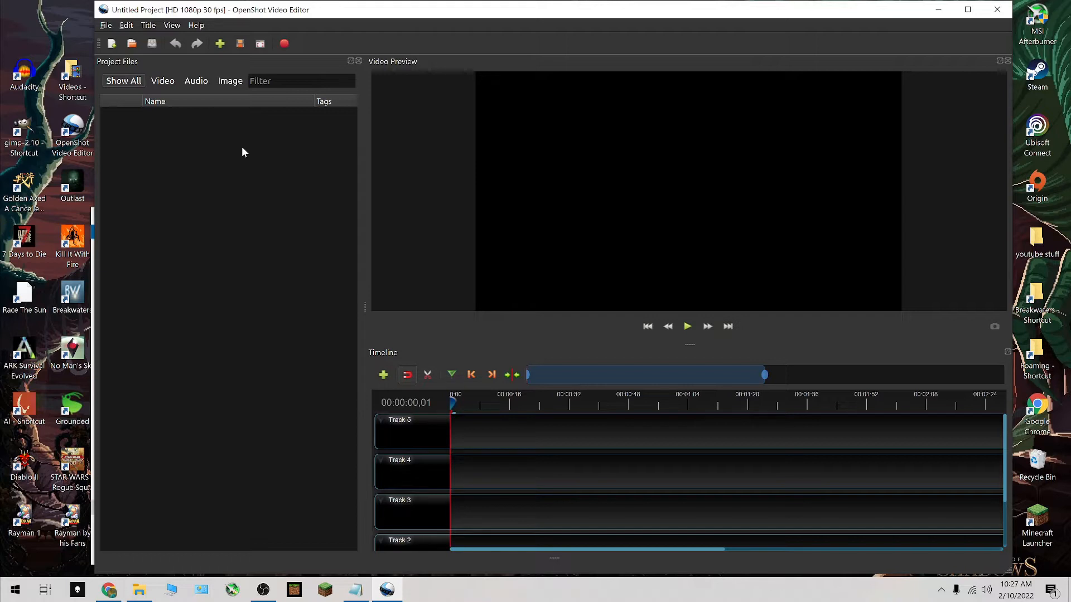
click(139, 590)
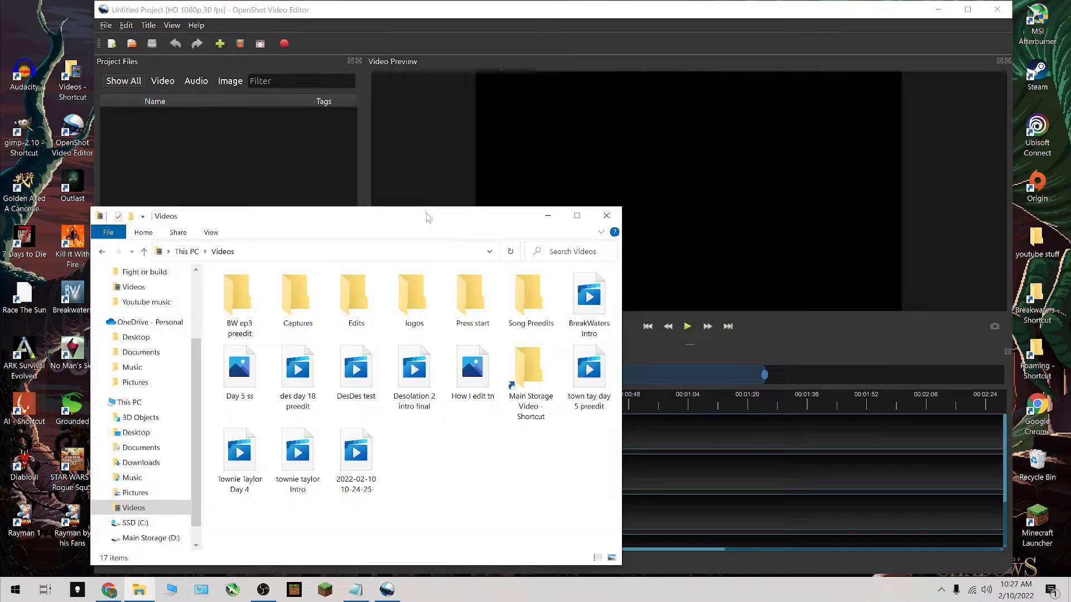
click(105, 25)
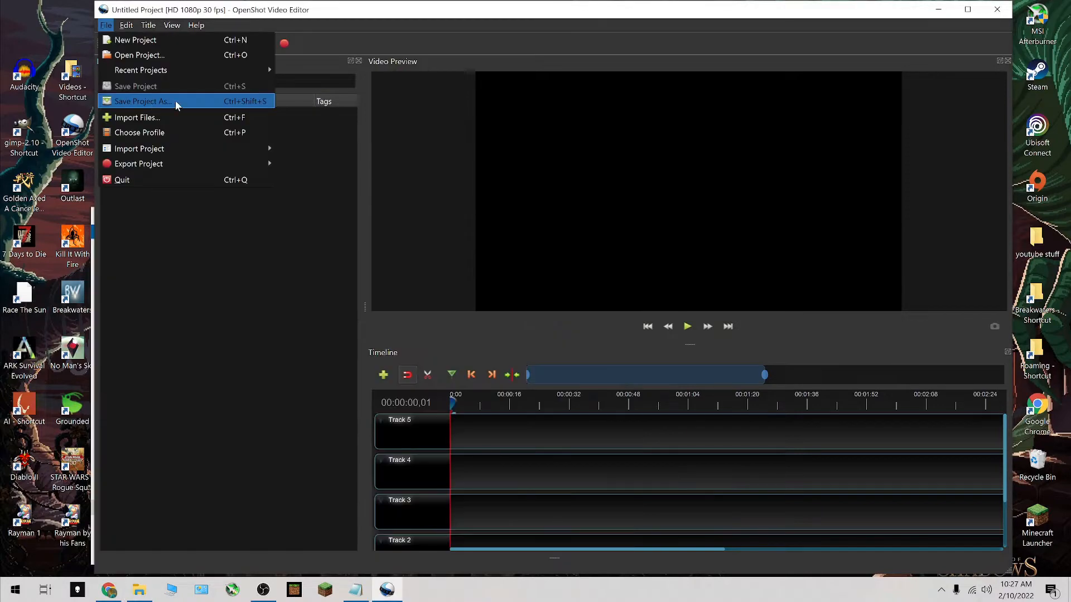
click(175, 100)
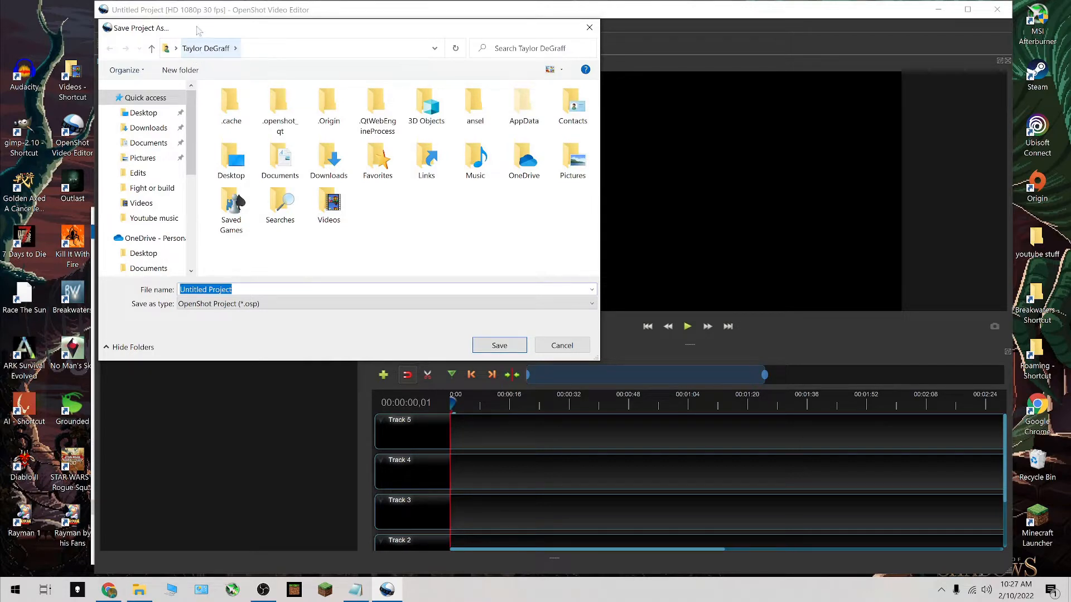
click(329, 207)
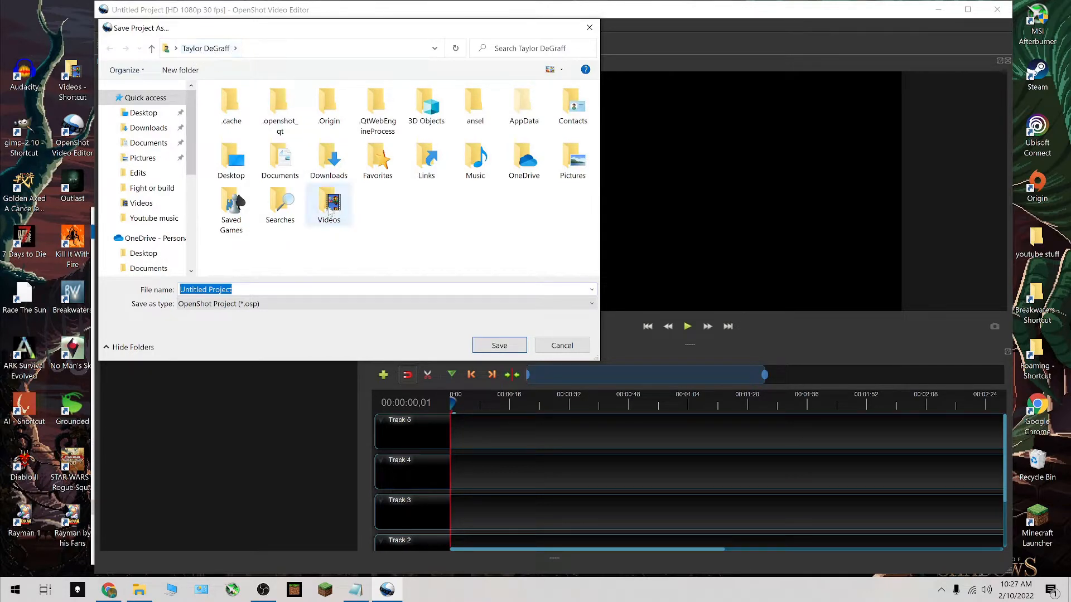
double_click(330, 206)
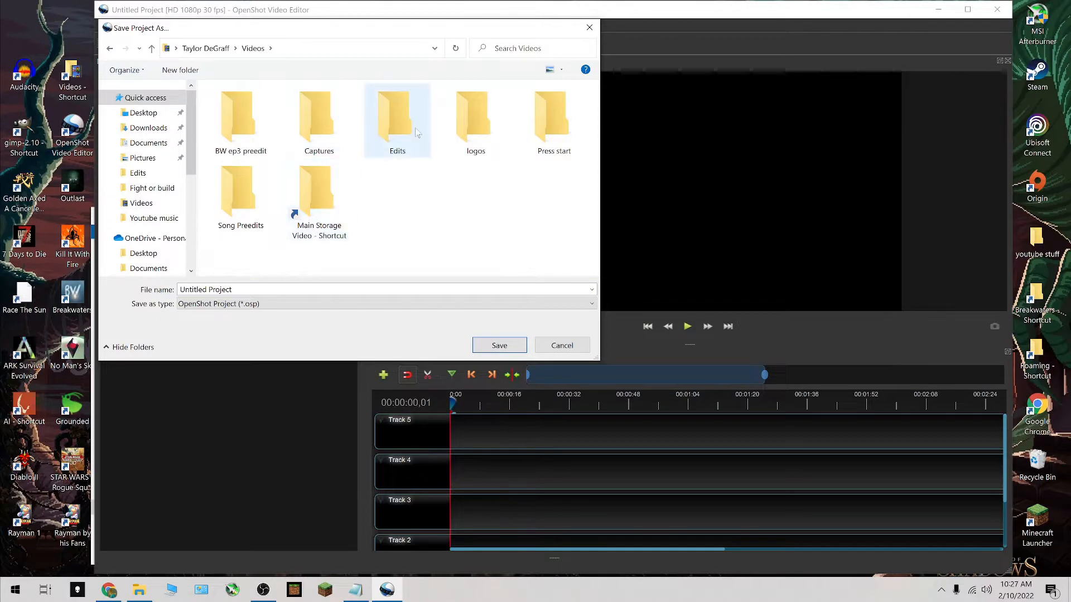
double_click(396, 120)
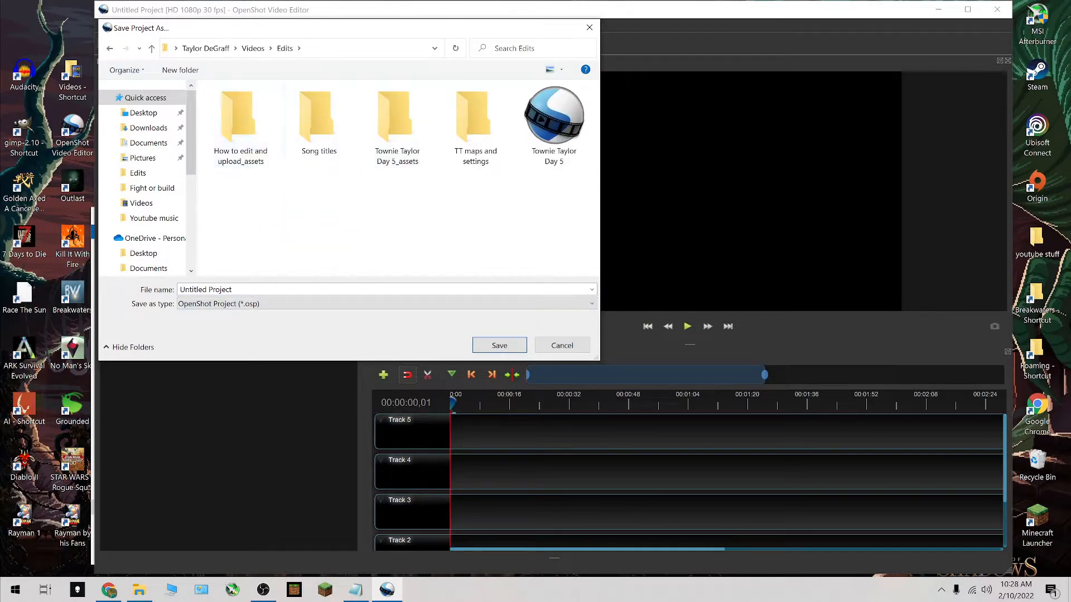
click(205, 289)
text(Example)
click(491, 346)
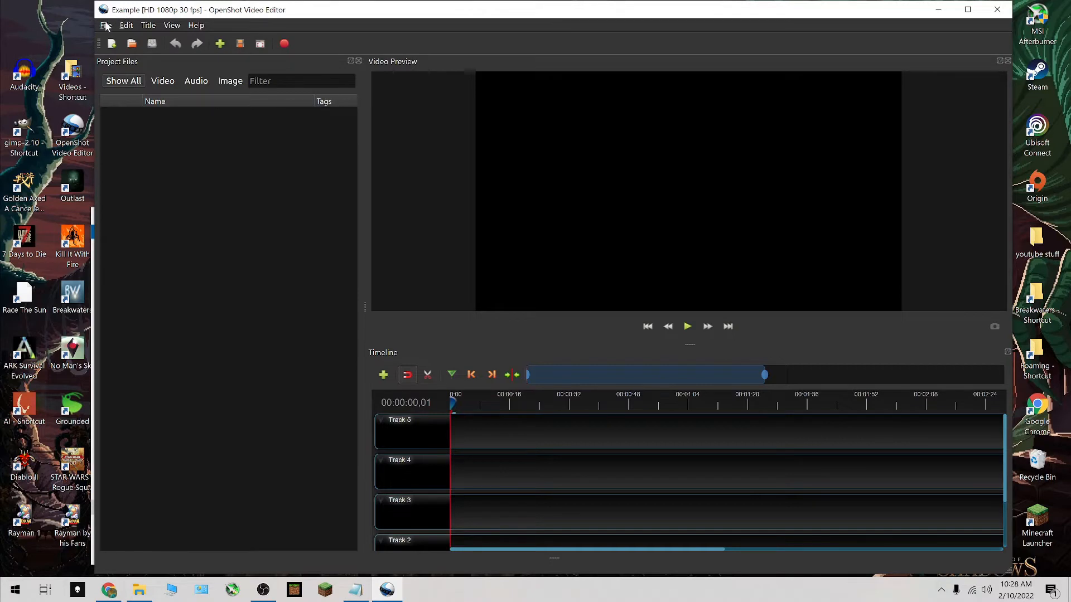
Review the video export options for the project's file name, folder, format and quality, and close them without exporting.
click(285, 44)
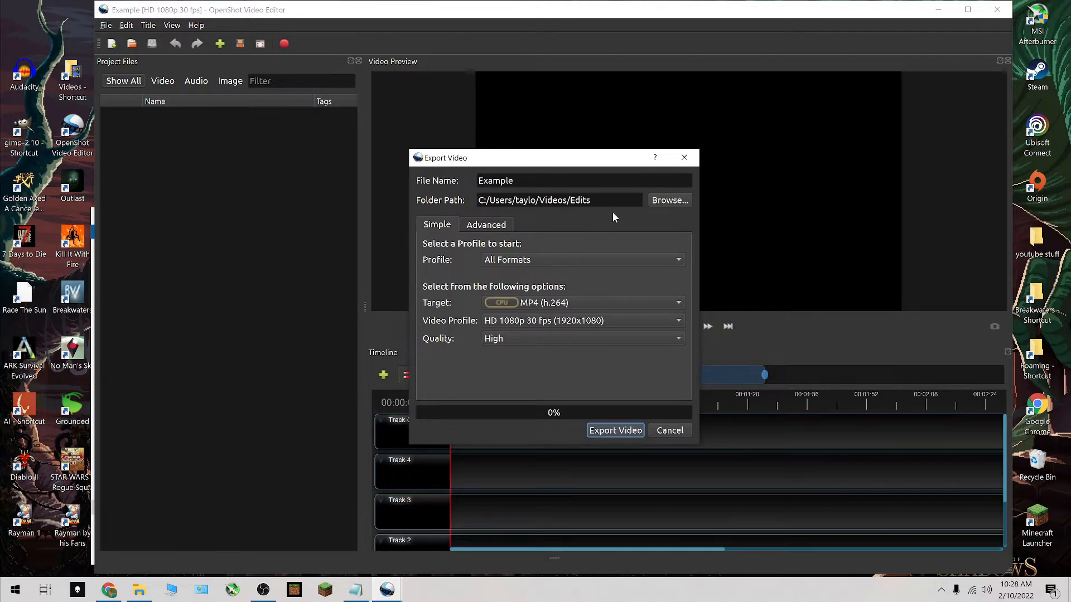
click(690, 160)
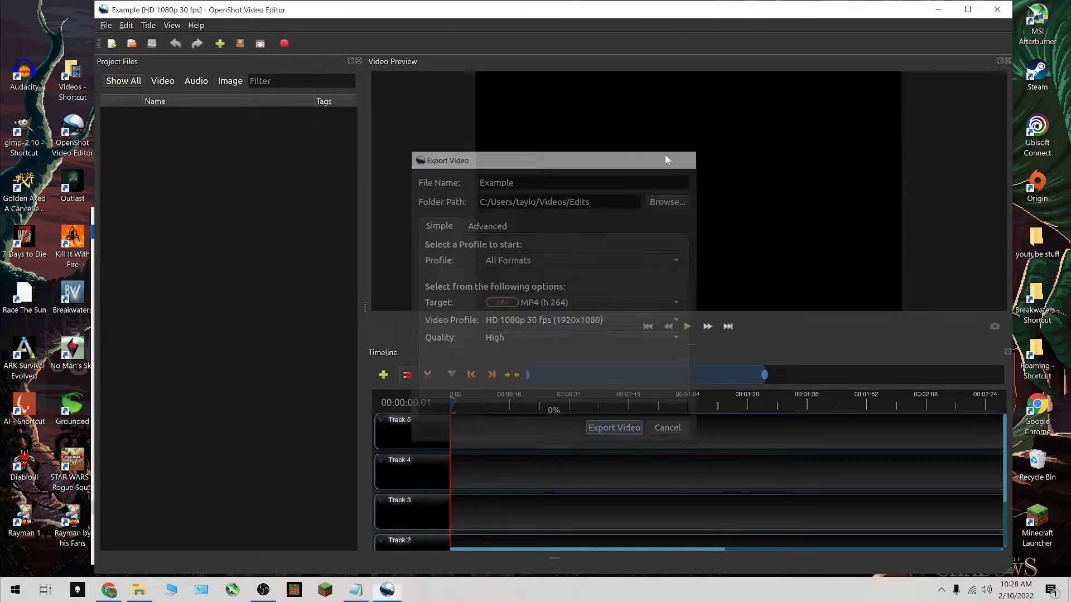
click(105, 25)
click(188, 287)
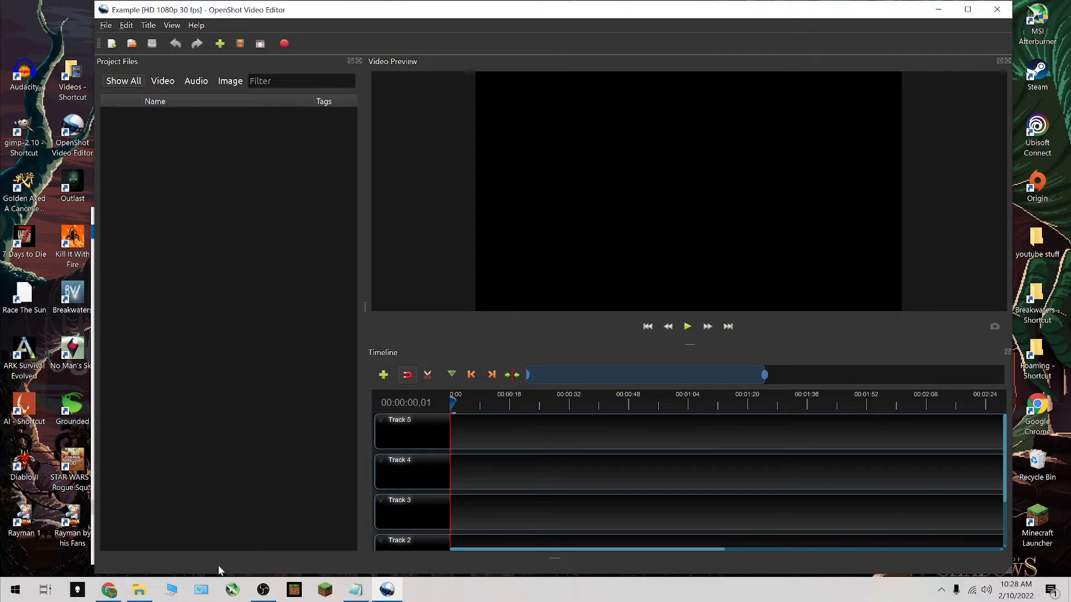
Import townie taylor Intro.mp4 and townie taylor outro song.mp3 from the Edits folder into the project files.
click(140, 592)
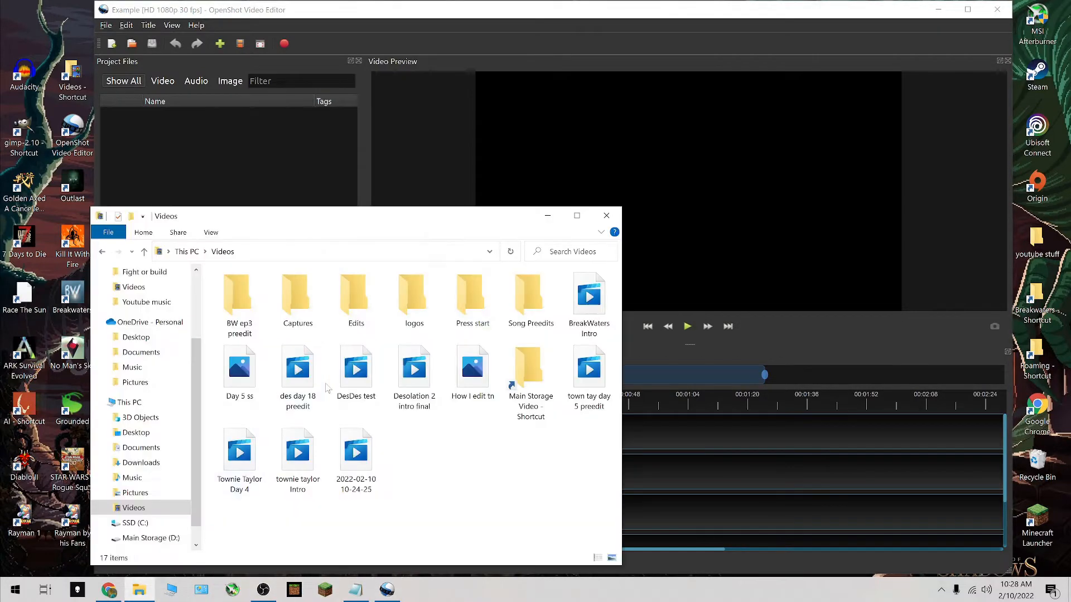
drag(415, 223, 331, 228)
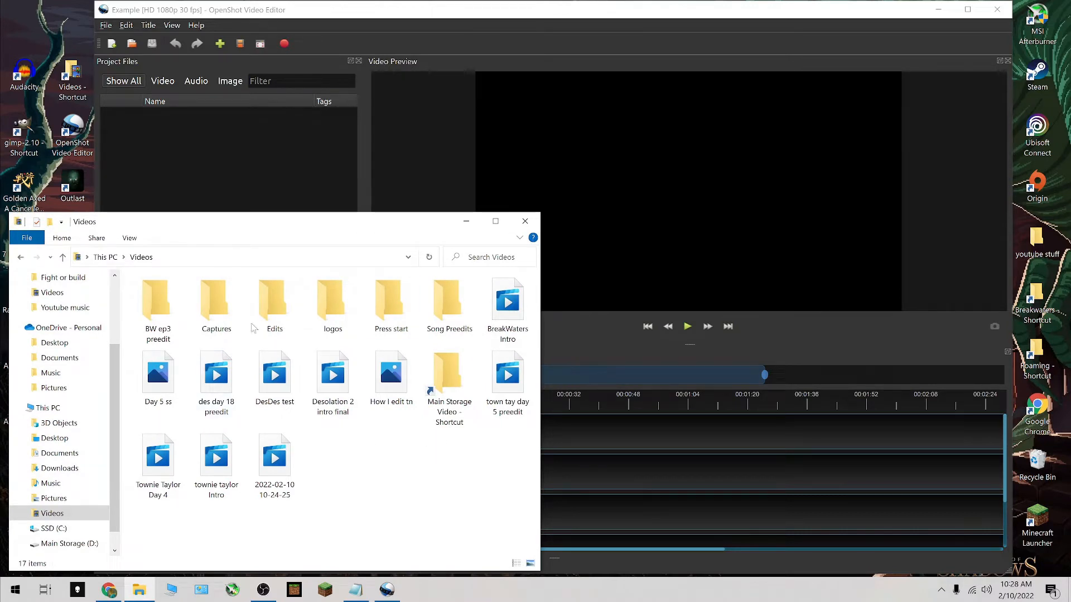
double_click(273, 304)
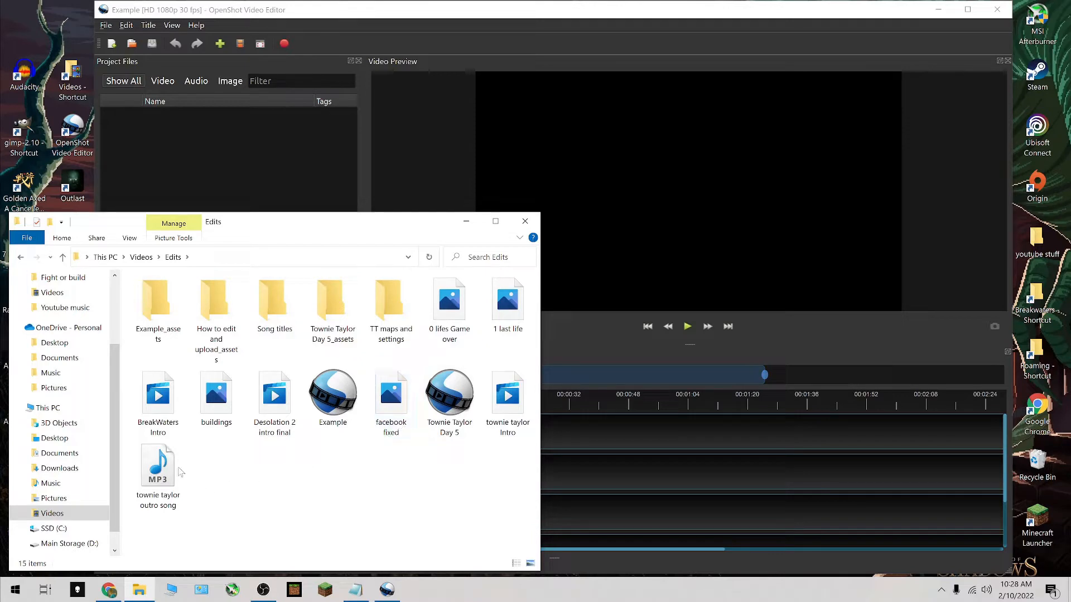
drag(511, 406, 203, 153)
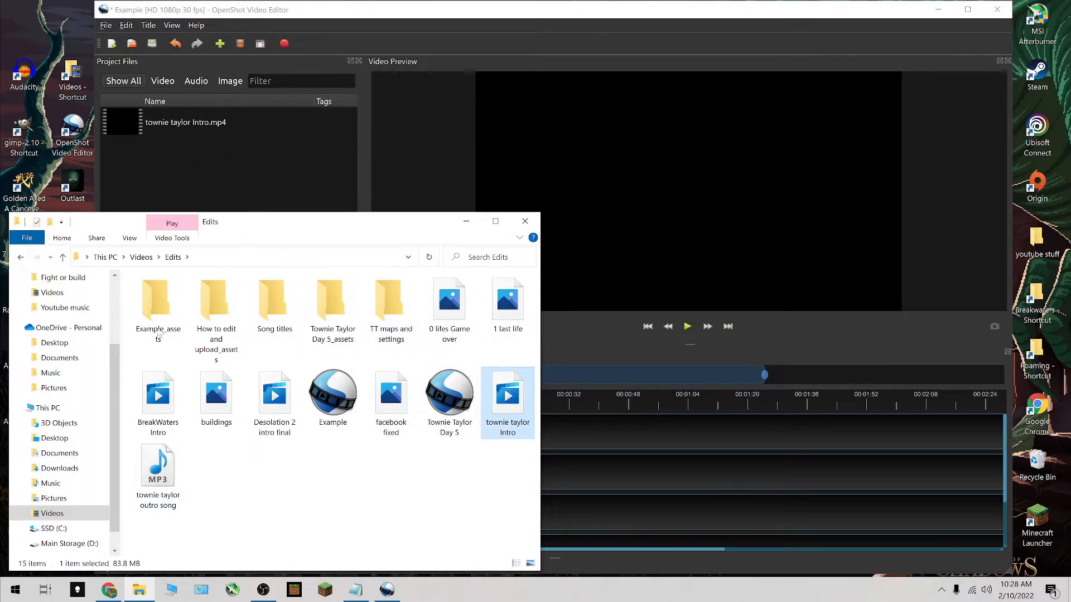
drag(158, 466, 148, 161)
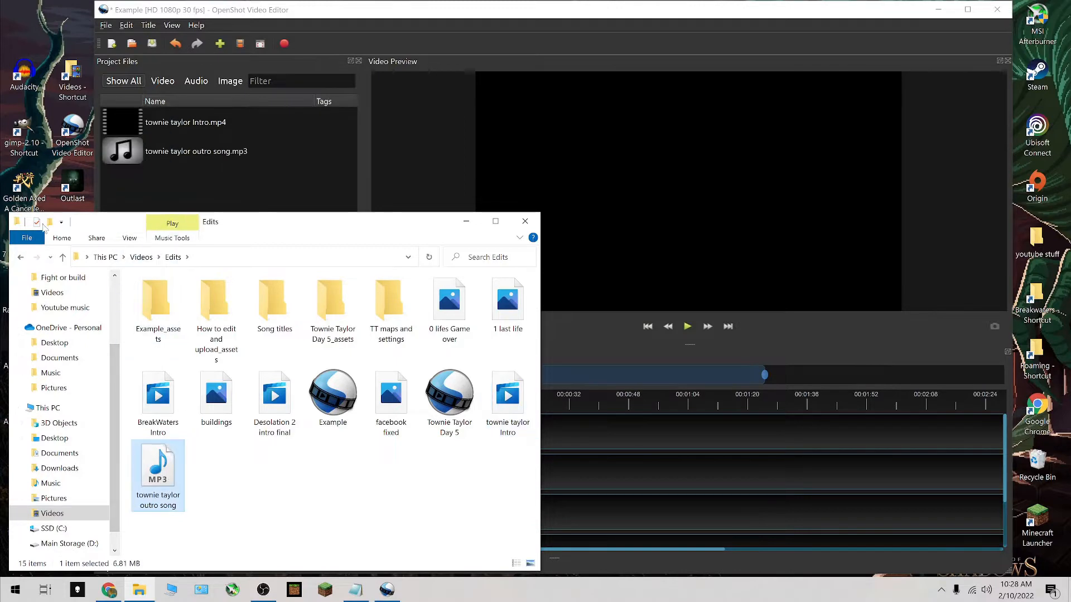
Import town tay day 5 preedit.mkv from the Videos folder into the project files and put the file window away.
click(20, 257)
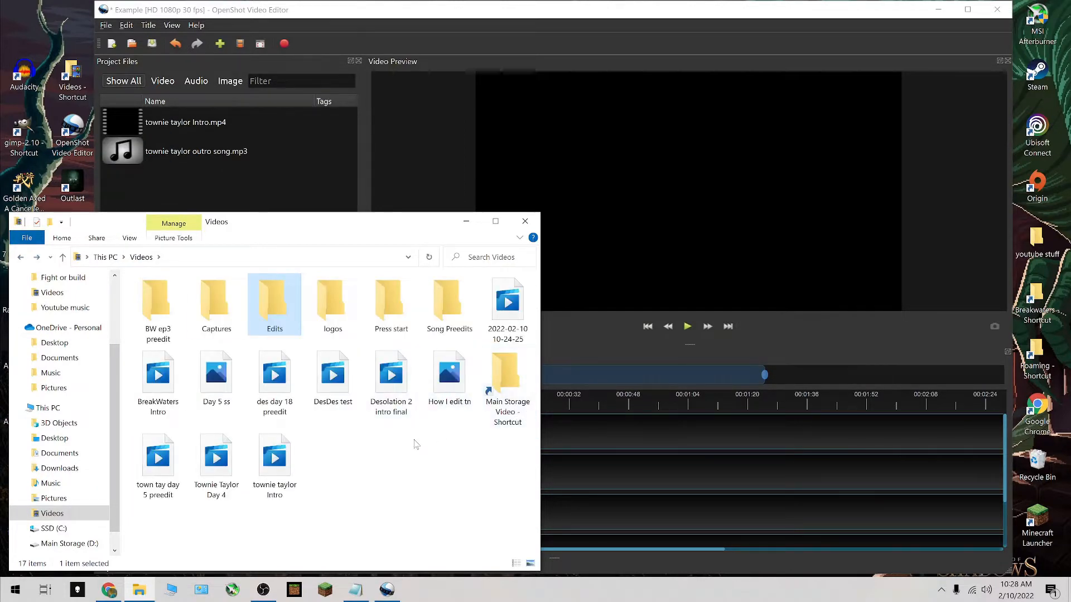
click(159, 466)
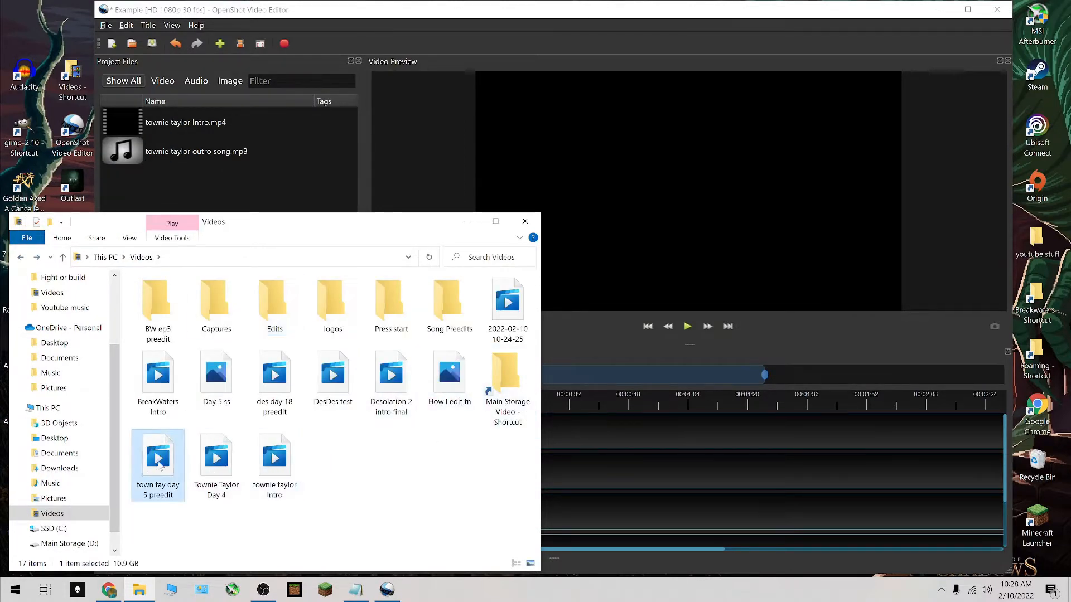
drag(159, 466, 162, 181)
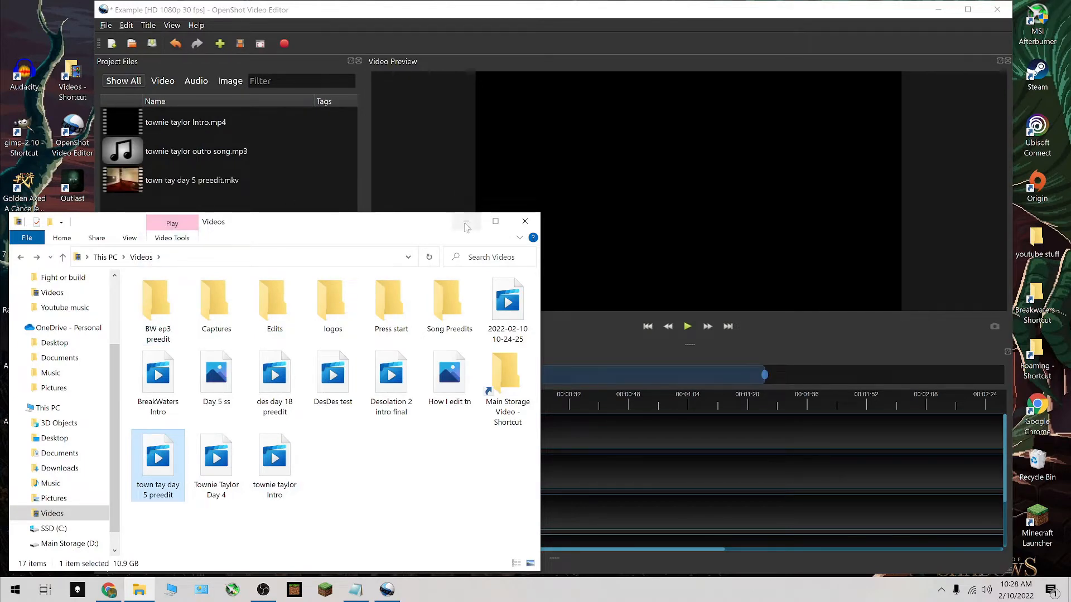
click(467, 224)
Place townie taylor Intro.mp4 at the start of Track 1 and town tay day 5 preedit.mkv directly after it.
drag(131, 127, 484, 474)
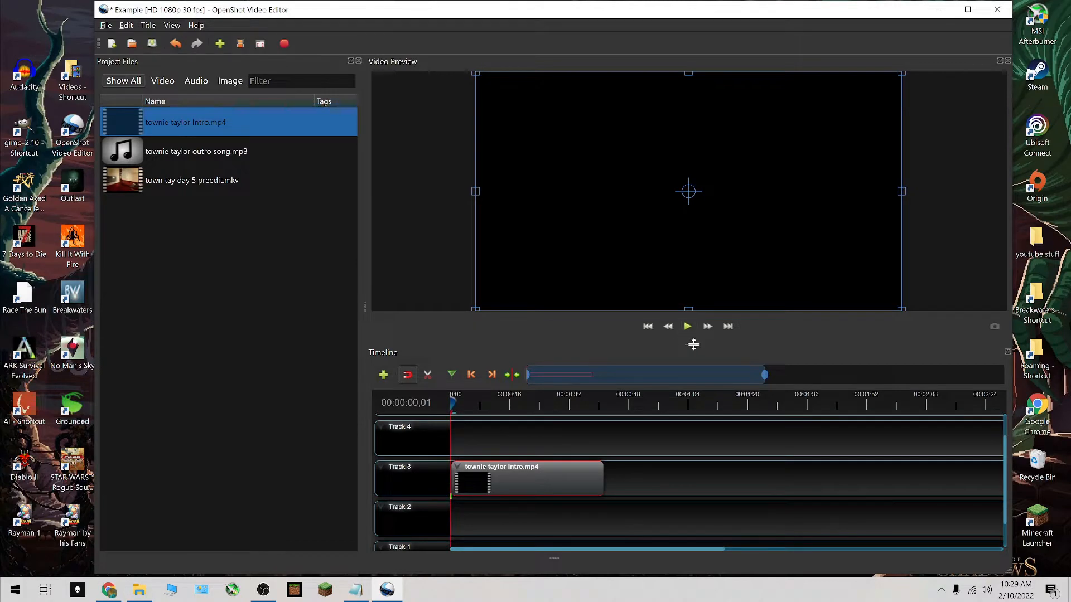
drag(693, 344, 690, 280)
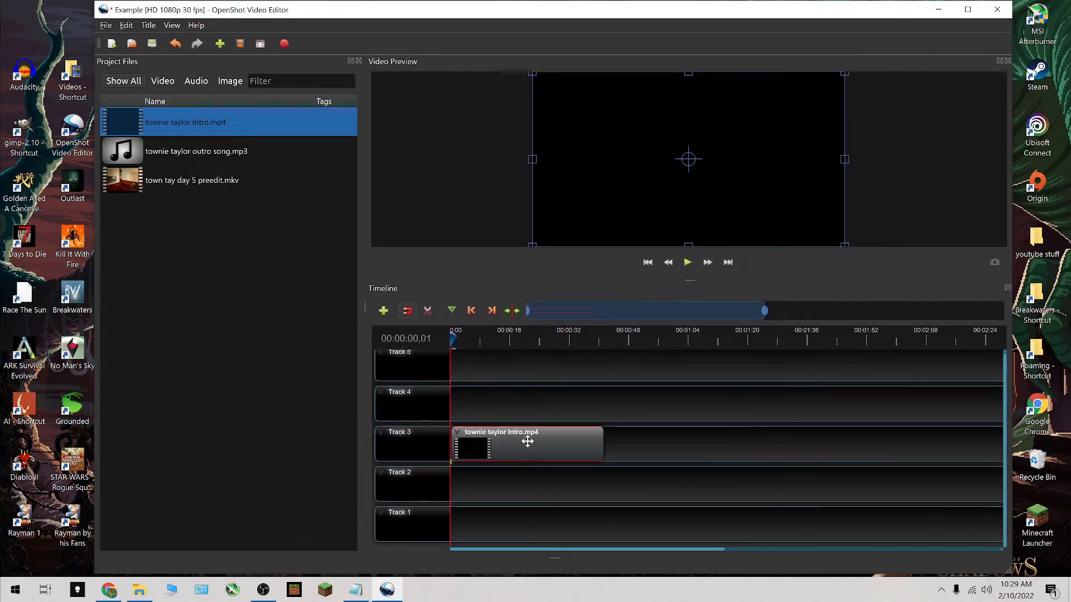
drag(528, 442, 471, 512)
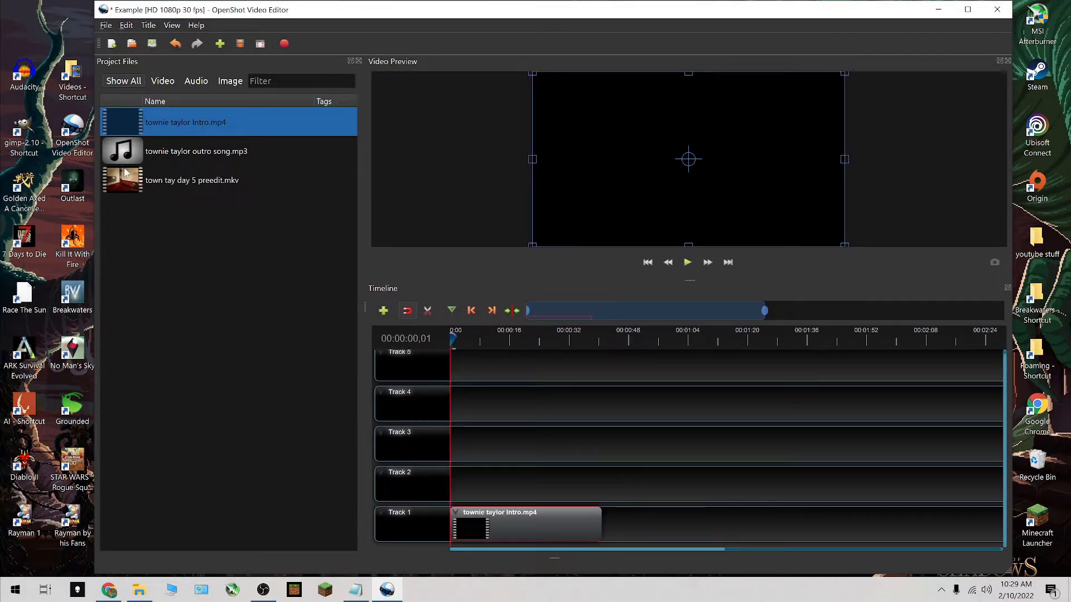
drag(125, 174, 603, 503)
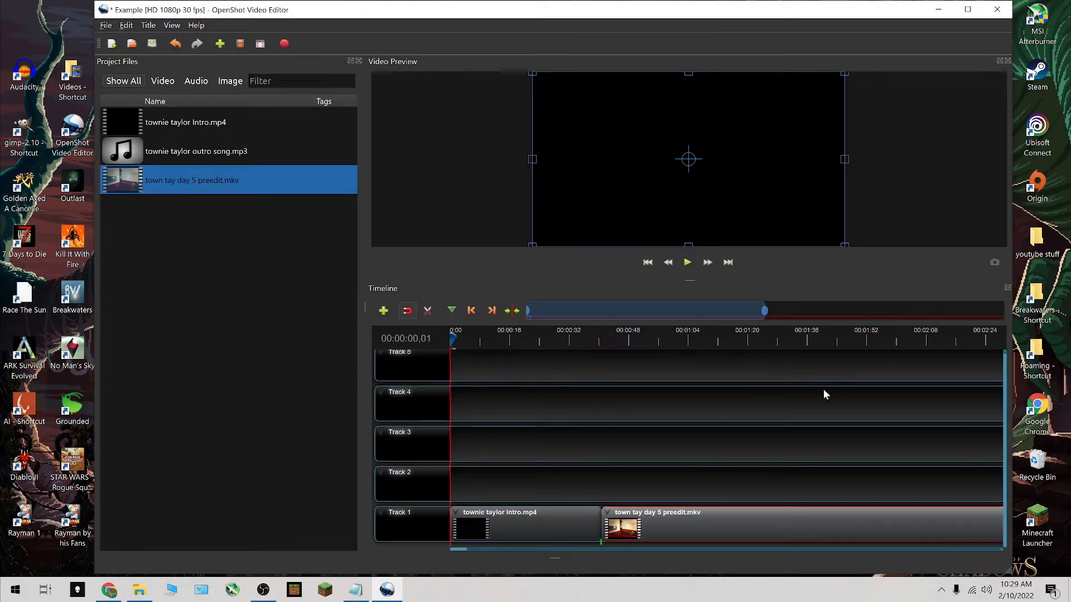
Save the project, and save the frame at 00:01:18,28 as the PNG image Frame-02368 in the Edits folder.
click(639, 342)
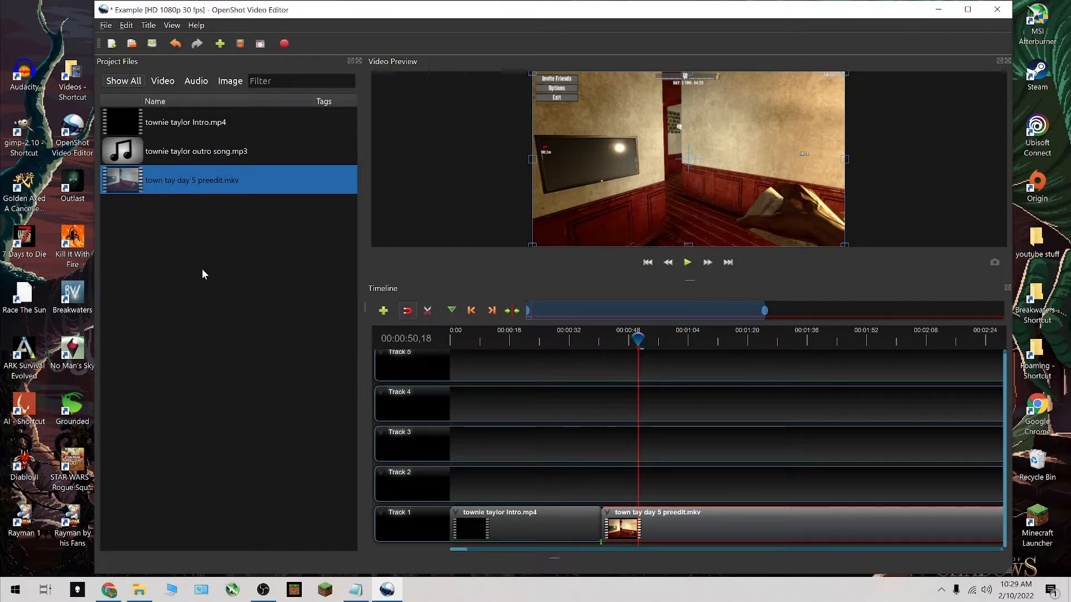
click(788, 341)
click(743, 340)
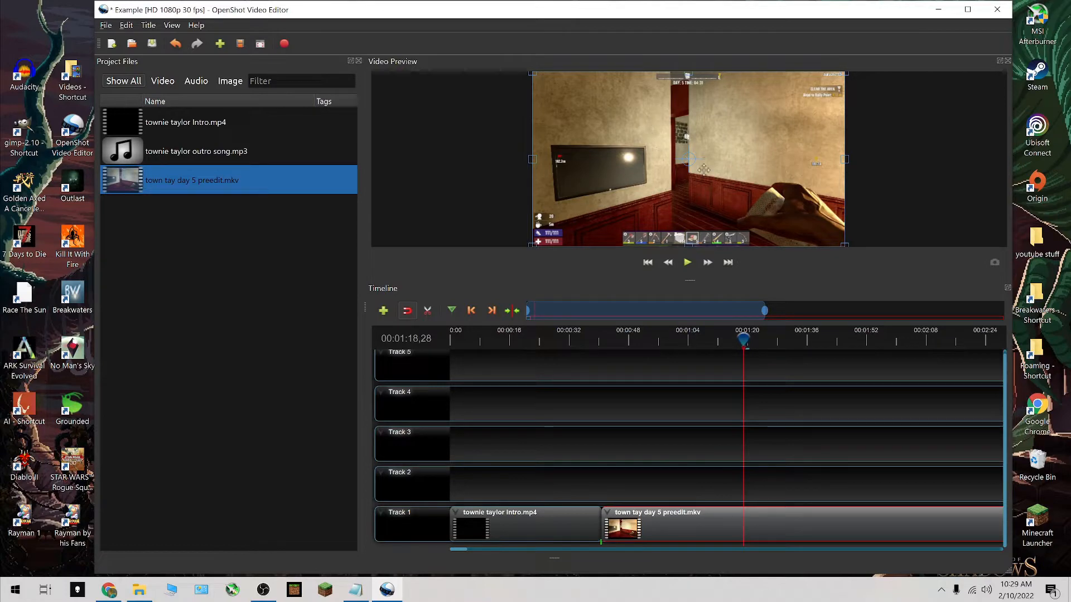
key(ctrl+s)
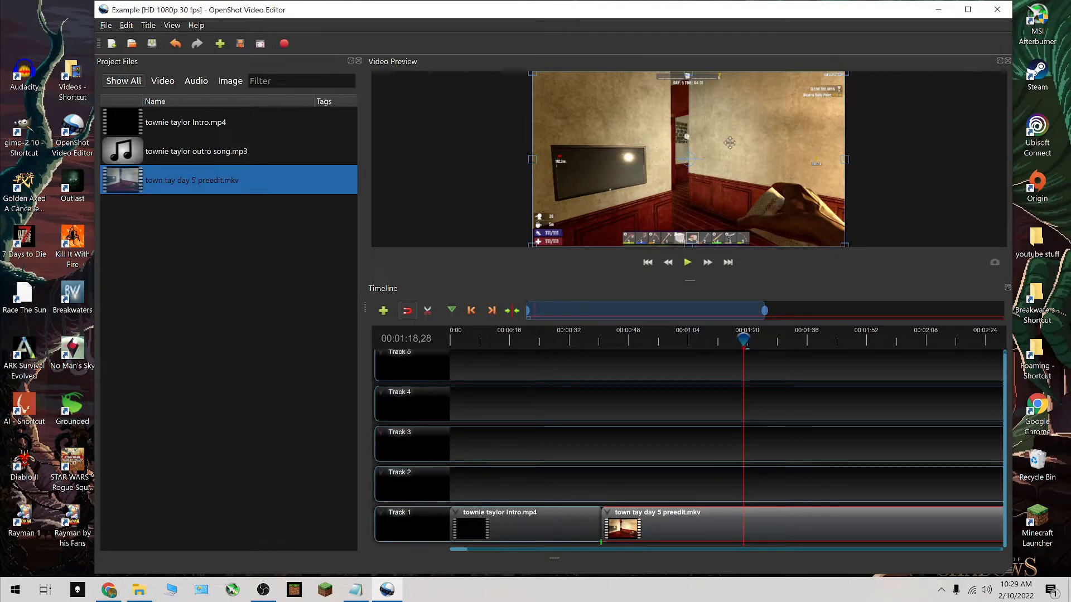
click(990, 265)
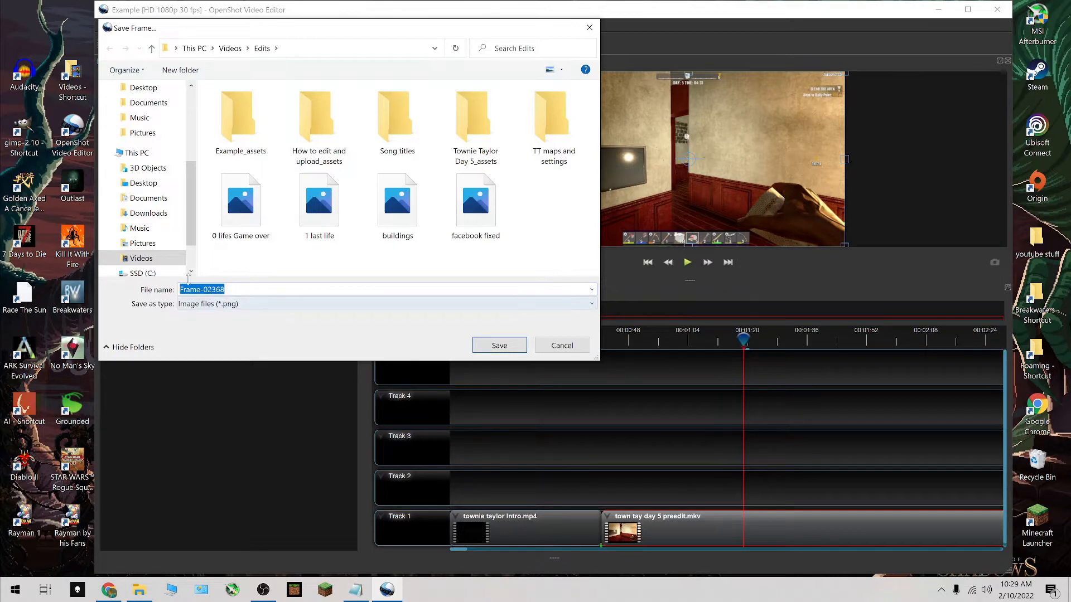
click(493, 347)
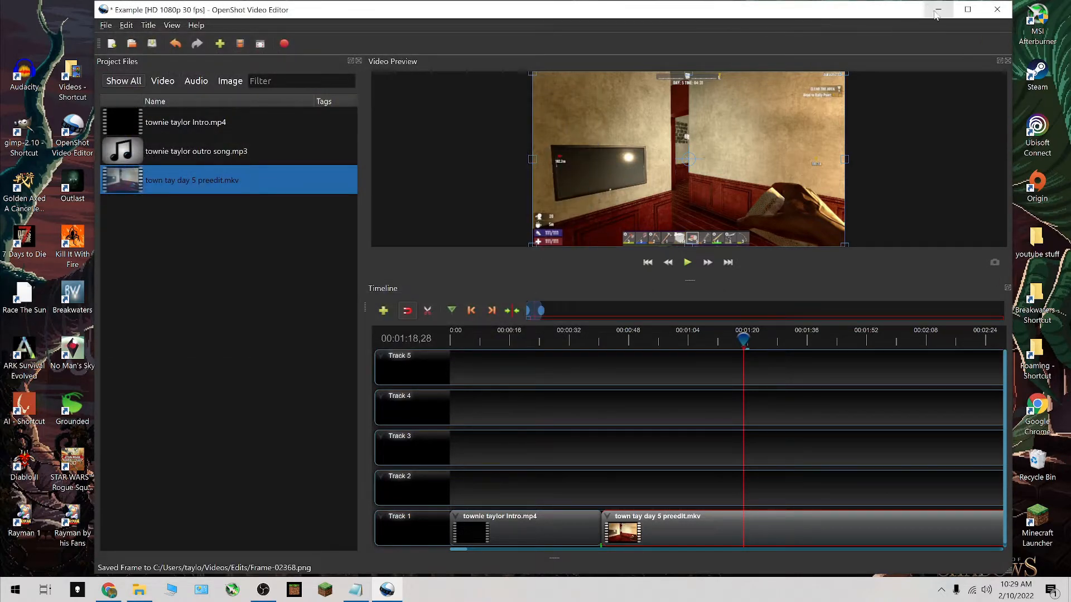
Switch to the Edits folder in File Explorer, view the saved image Frame-02368, and close the image viewer.
click(937, 10)
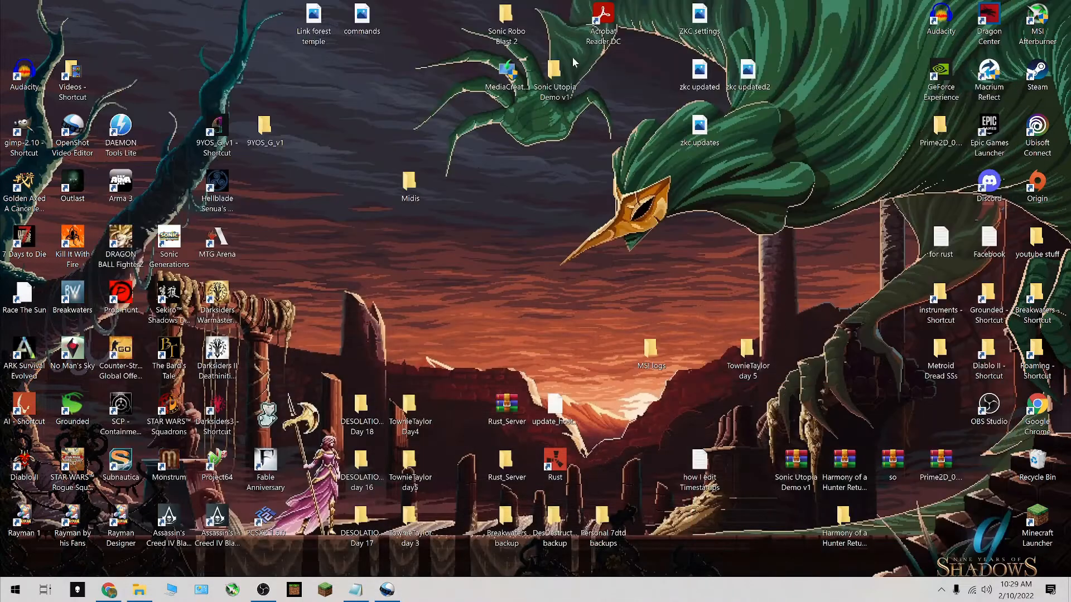
click(148, 591)
double_click(273, 304)
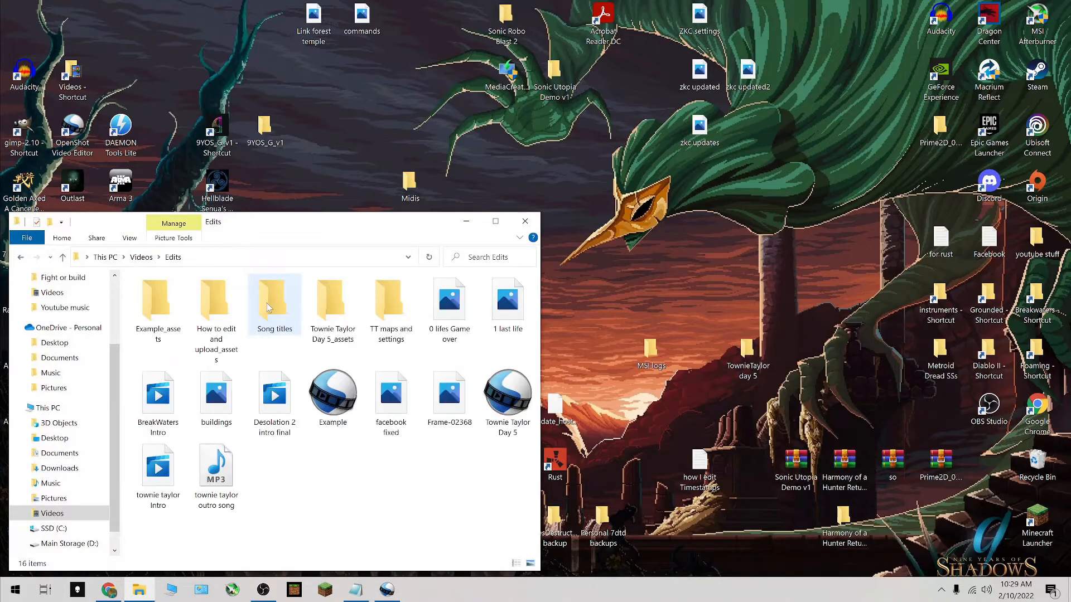
click(448, 400)
double_click(450, 402)
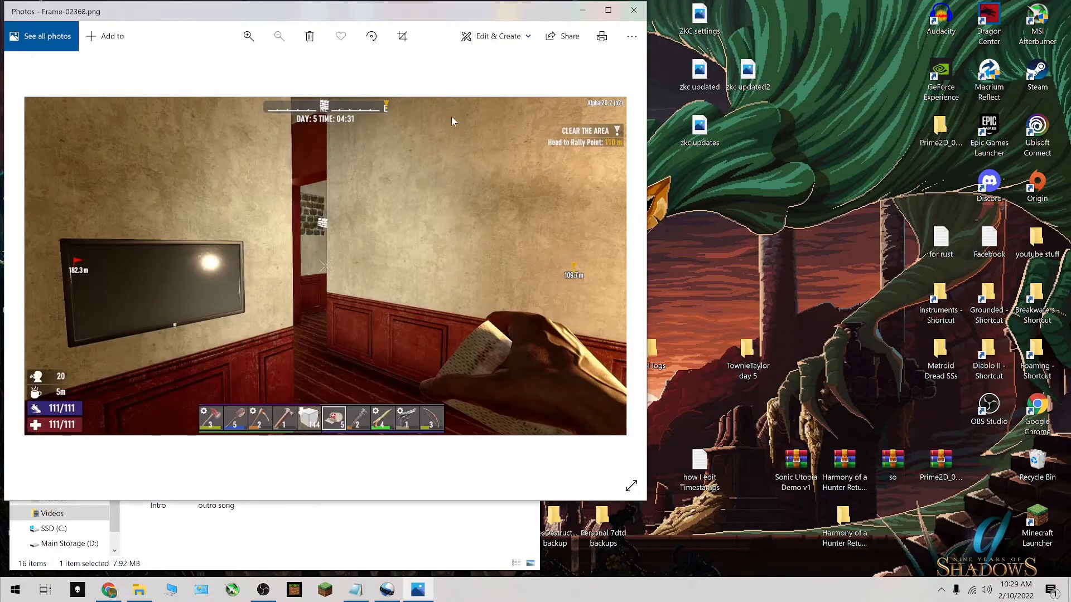
click(634, 10)
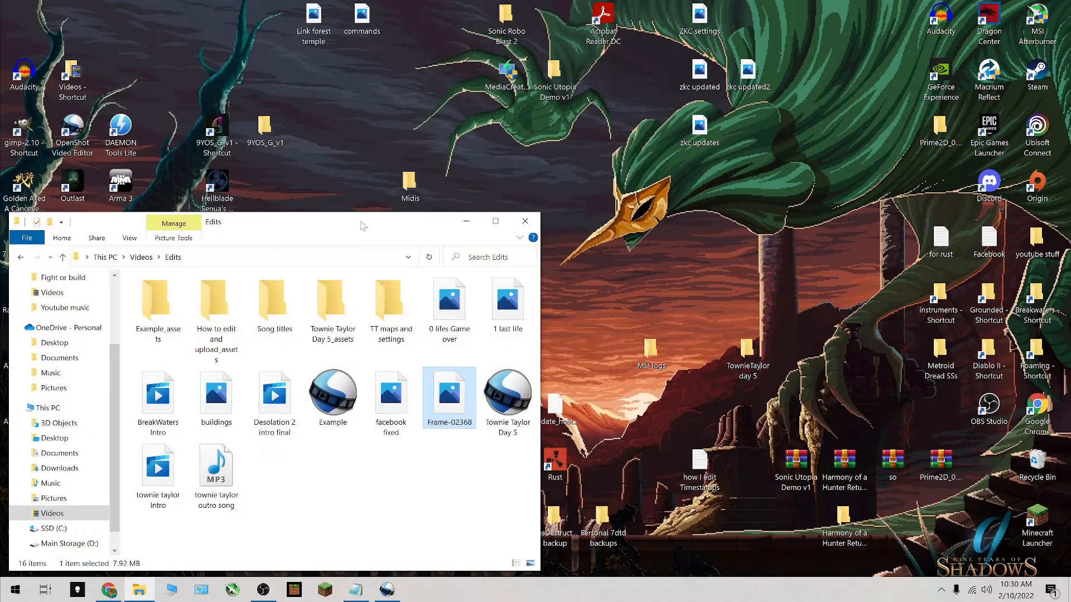
Return to OpenShot, check the video profile in the video export options, and close them without exporting.
drag(360, 223, 417, 222)
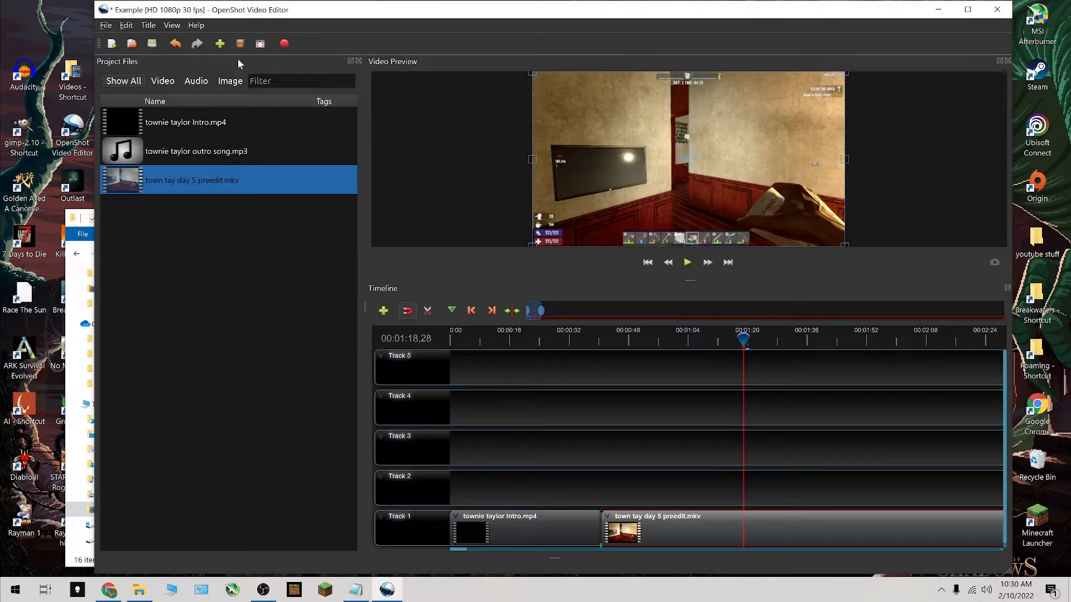
click(287, 44)
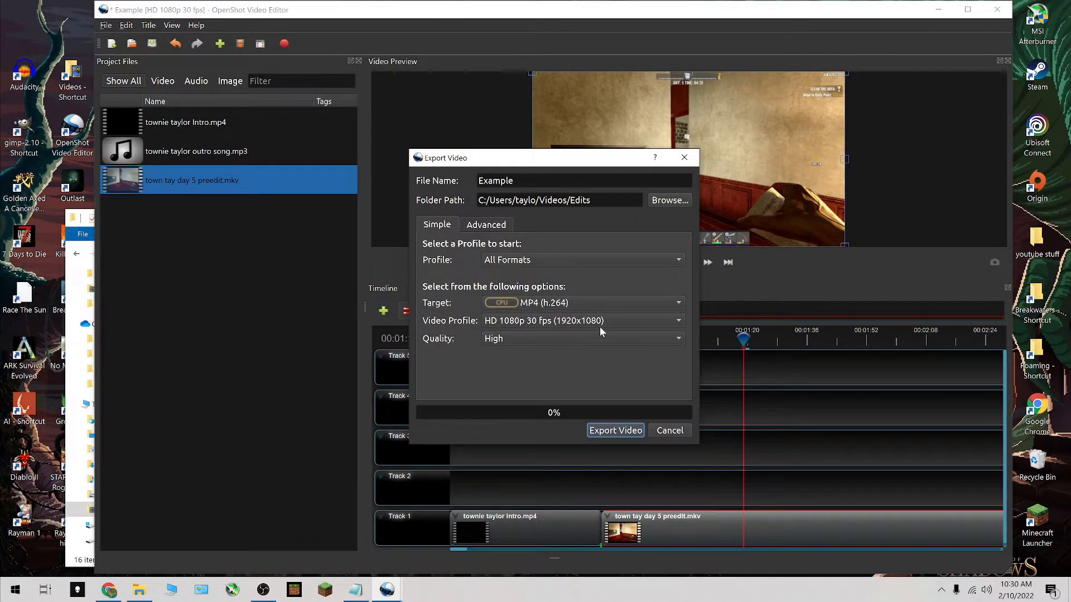
click(683, 158)
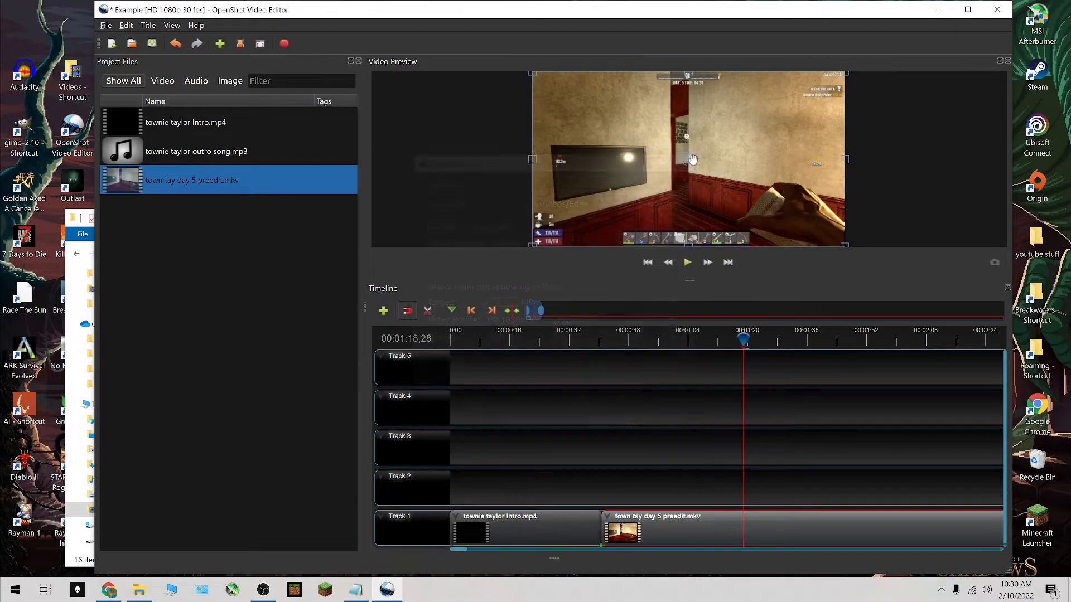
Open Frame-02368 from the Edits folder in GIMP and set the foreground color to white (ffffff).
click(939, 9)
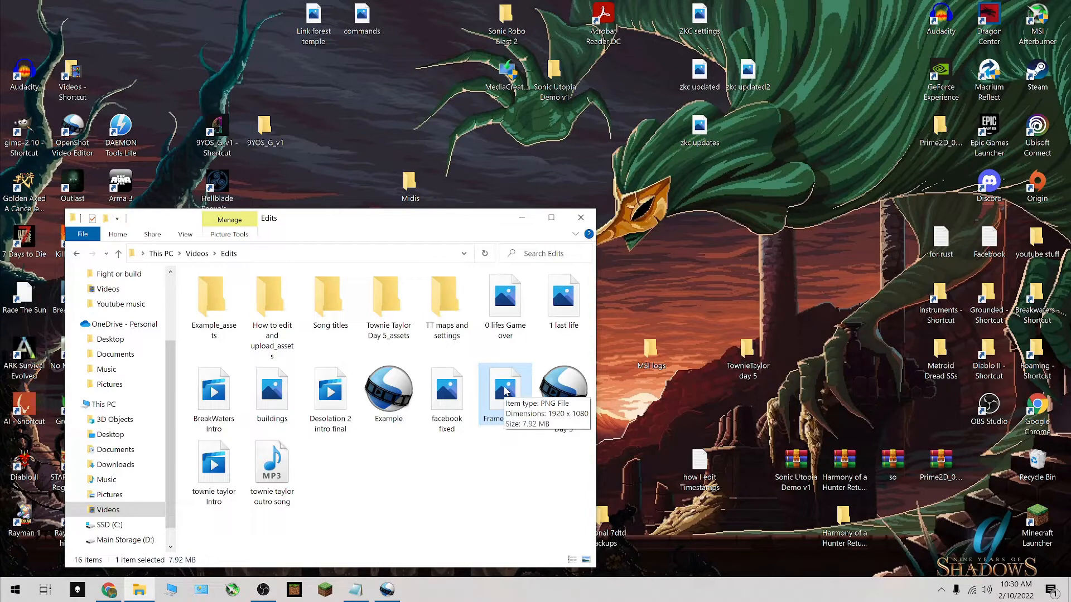
drag(505, 390, 26, 135)
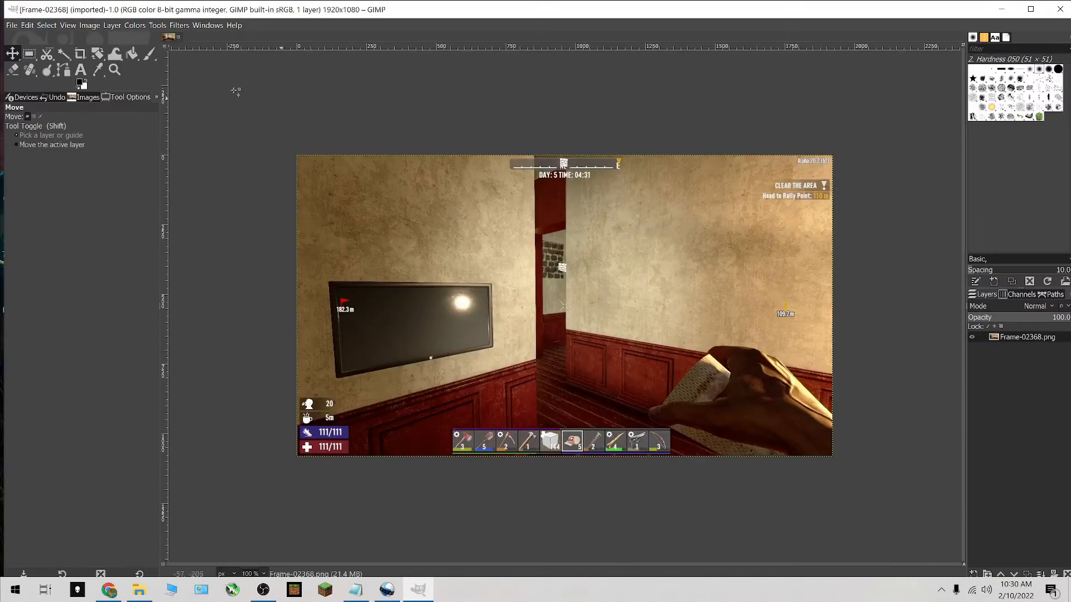
click(79, 84)
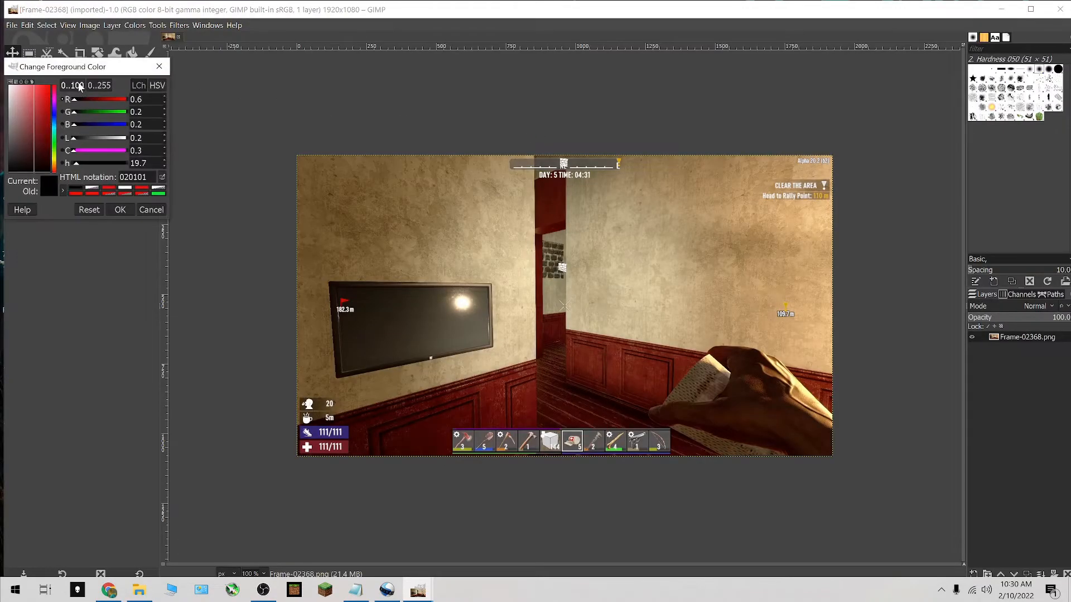
drag(20, 92, 7, 88)
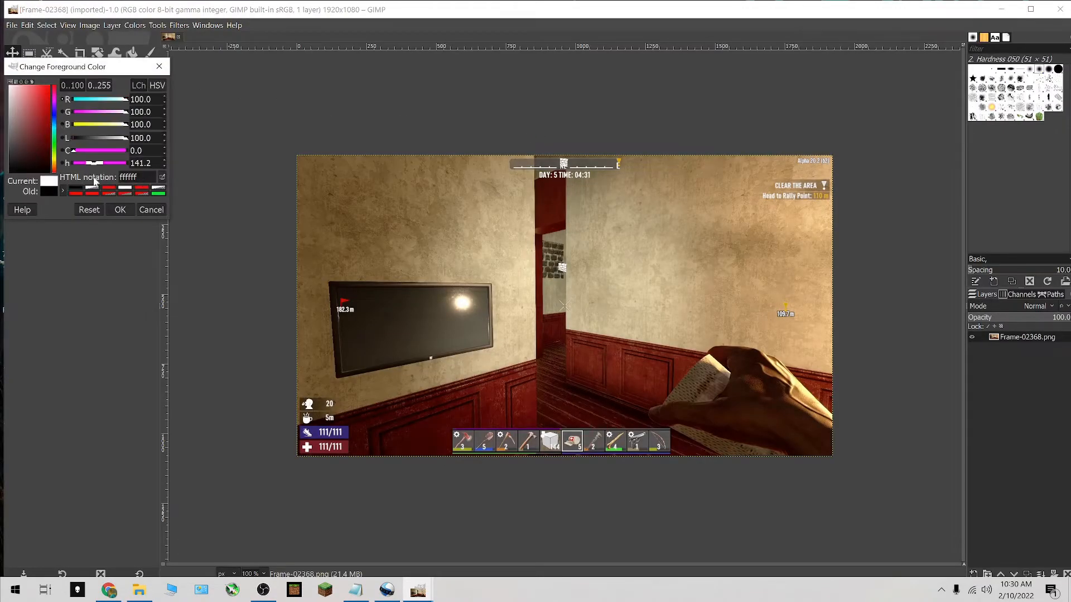
click(121, 210)
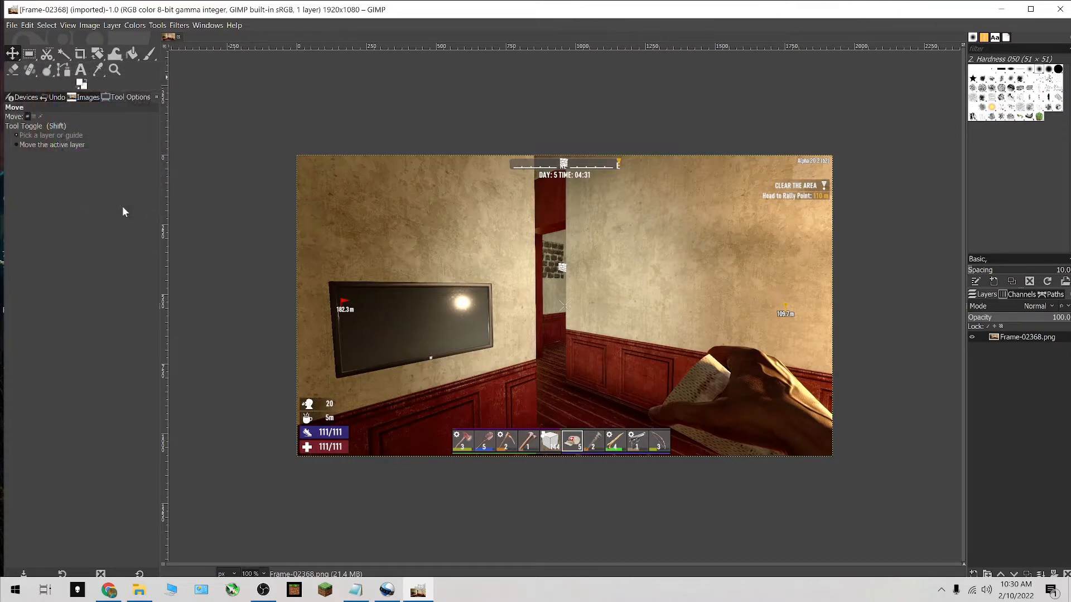
Add the text "WHATEVER", including the quotation marks, over the wall in Sans-serif Bold at 100 px.
click(80, 70)
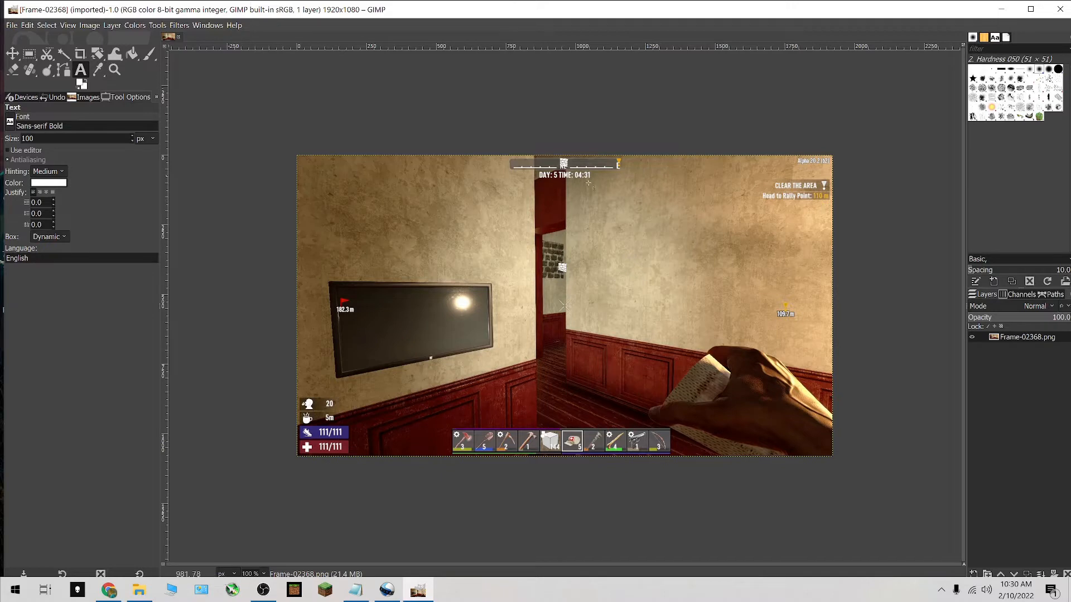
click(383, 224)
text("WHATEVER)
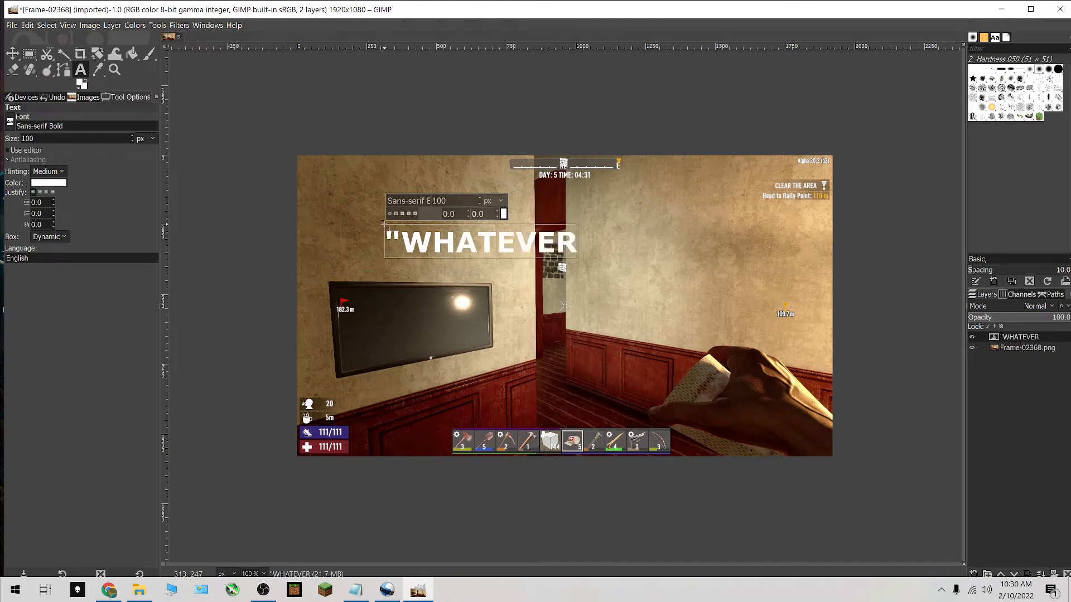
text(")
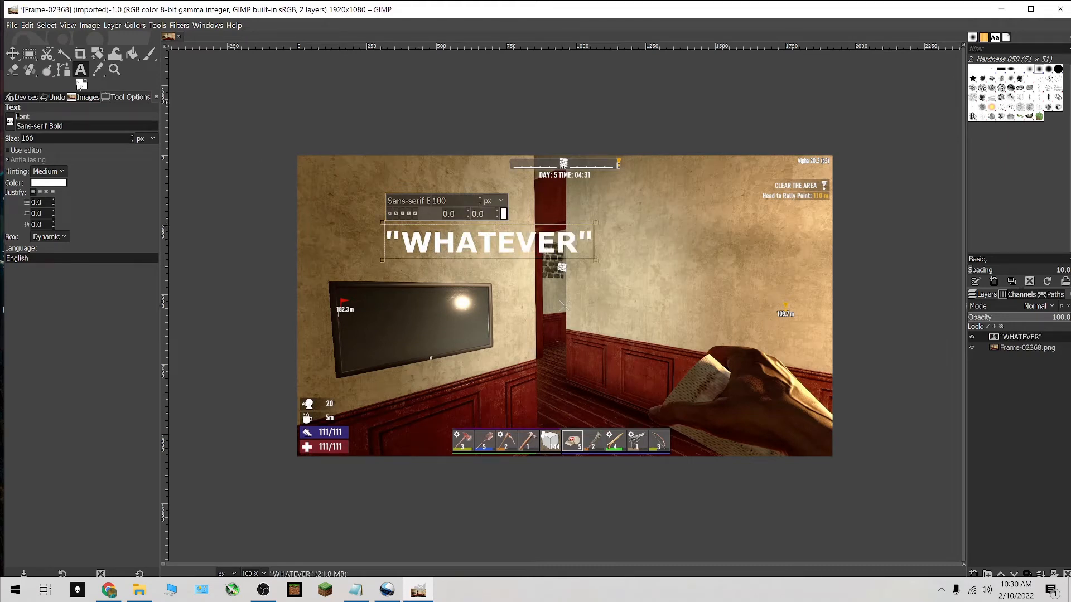
Move the text layer into the upper left corner of the image and hide the Frame-02368.png layer.
click(13, 53)
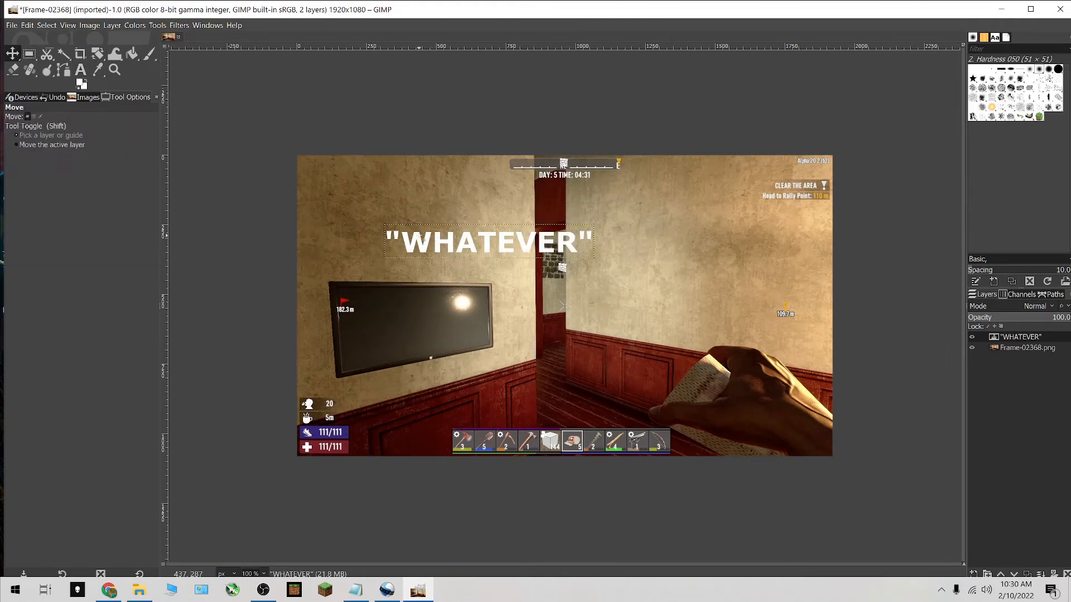
drag(420, 238, 346, 202)
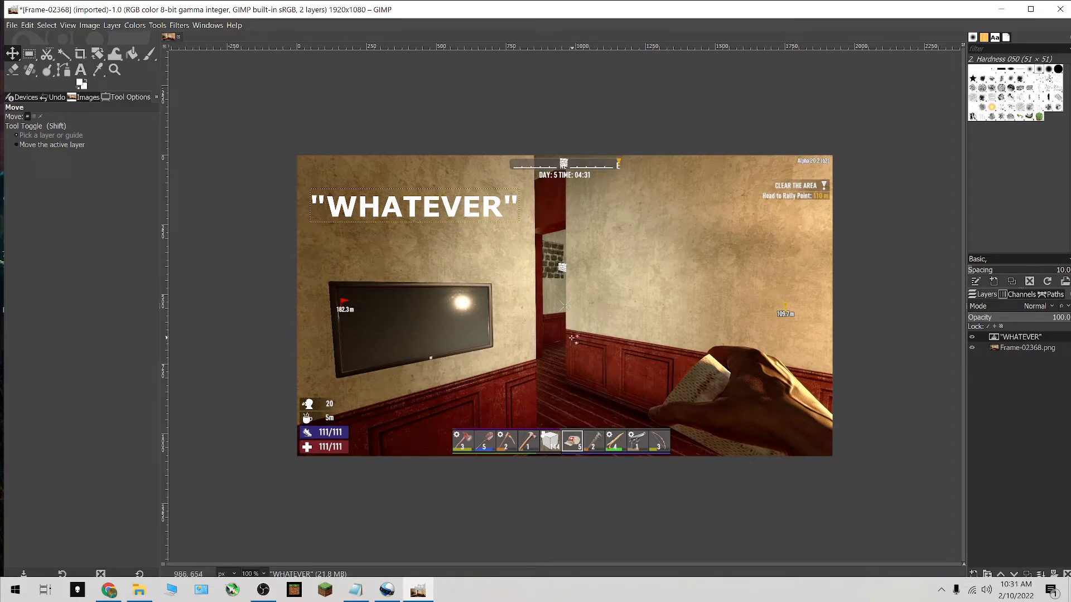
click(971, 347)
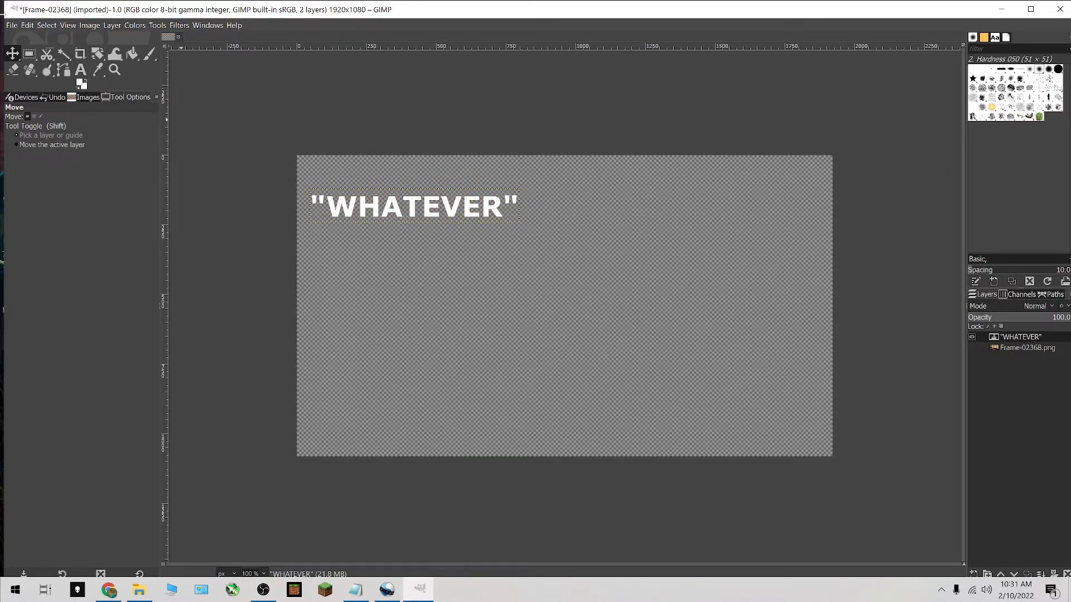
click(10, 26)
click(25, 186)
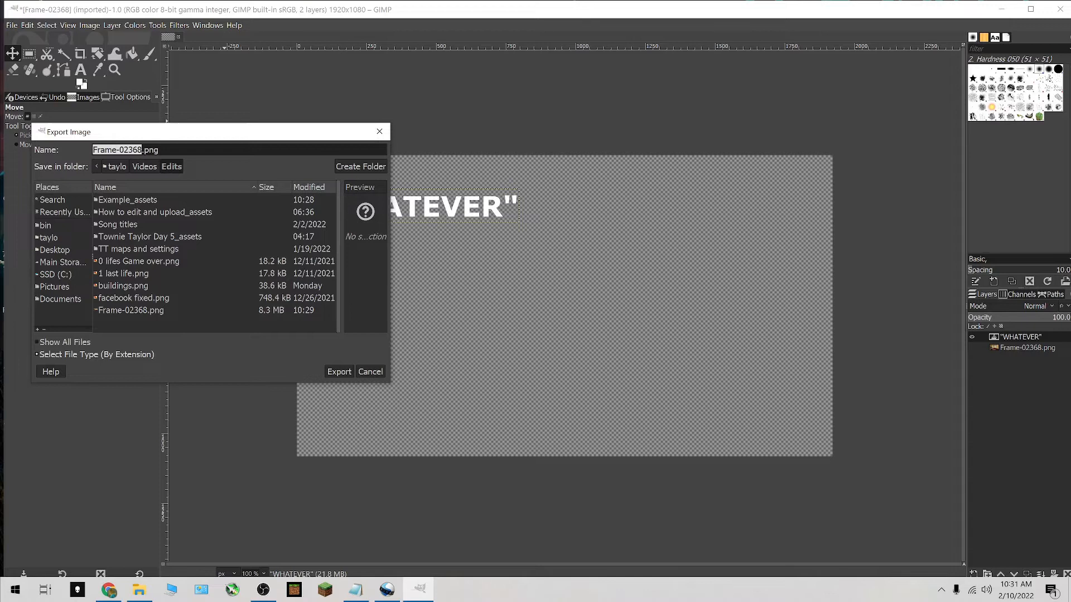
click(380, 132)
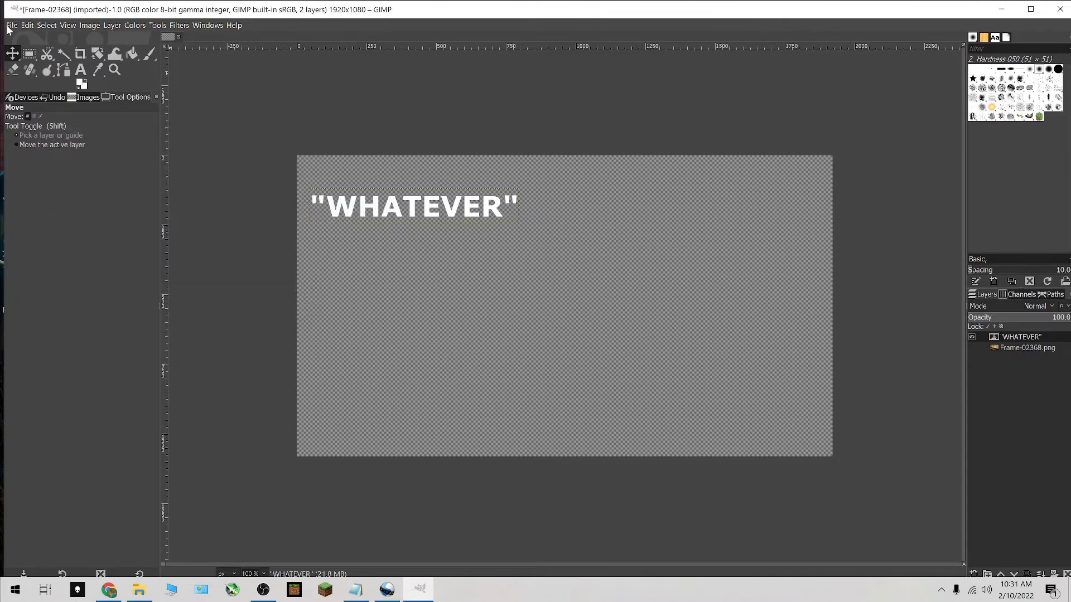
Export the image as whatever.png to the Edits folder with the default PNG options, and quit GIMP discarding the unsaved changes.
click(9, 27)
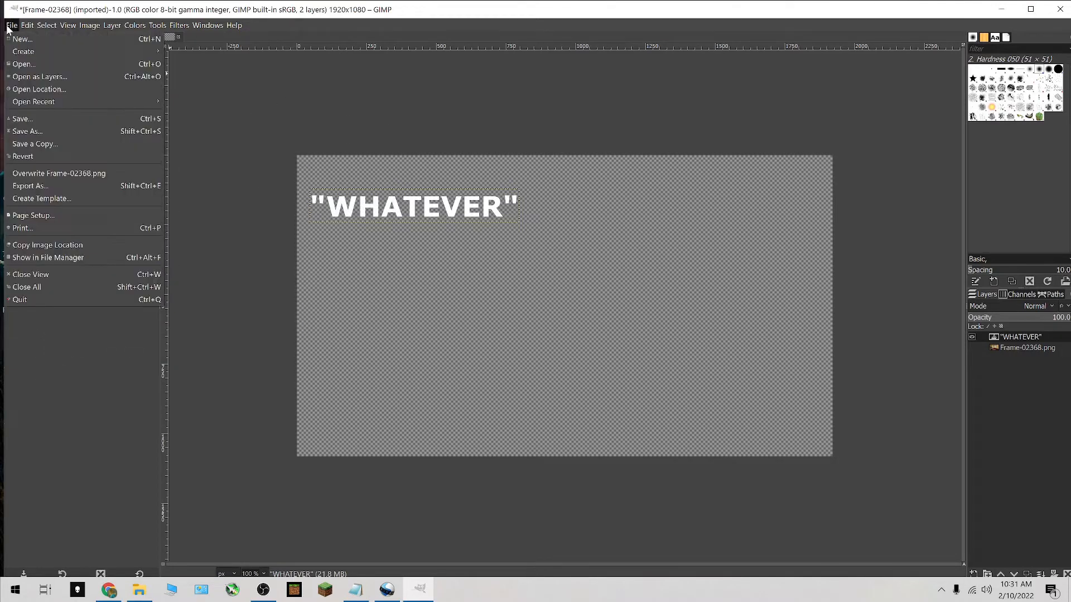
click(76, 185)
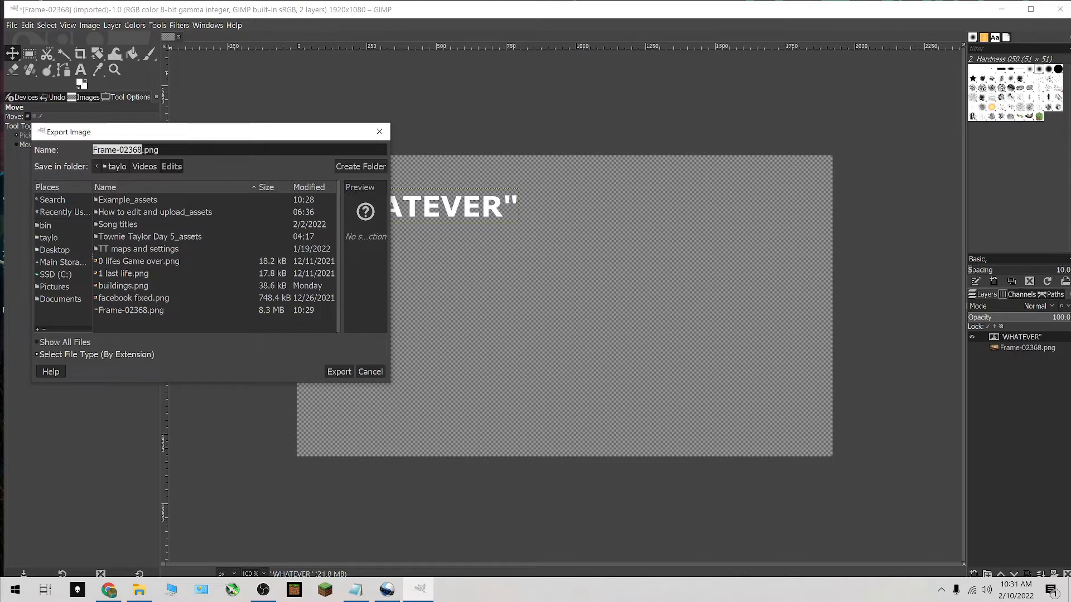
text(whatever)
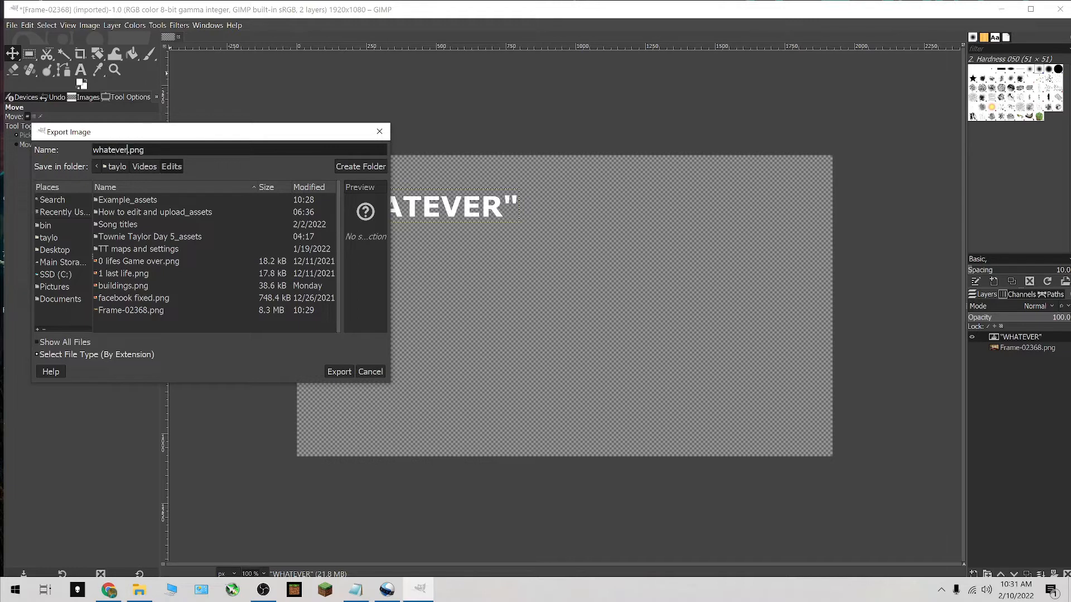
click(347, 369)
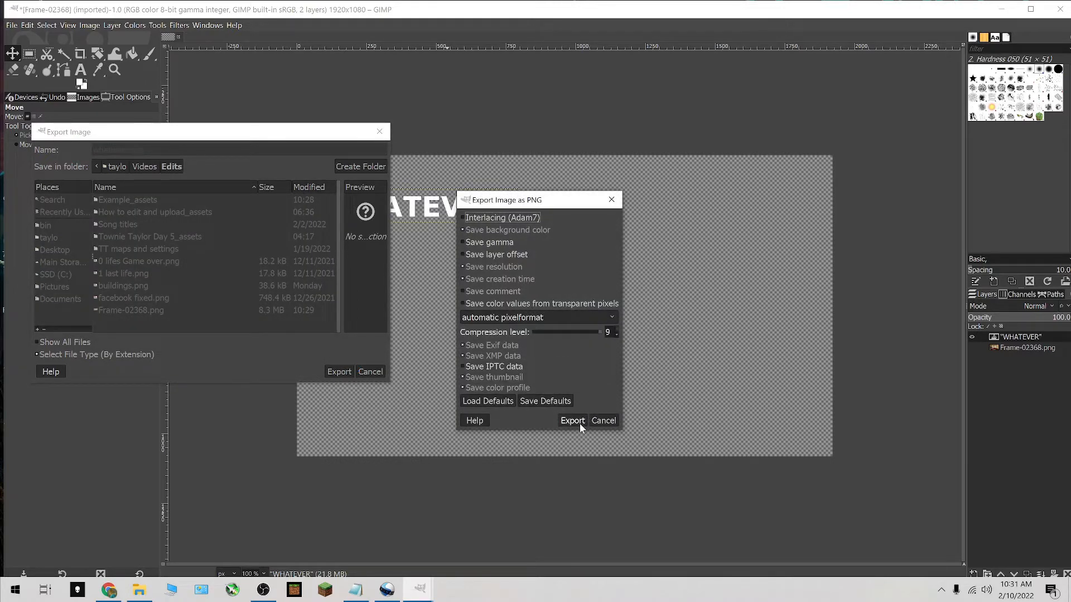
click(573, 421)
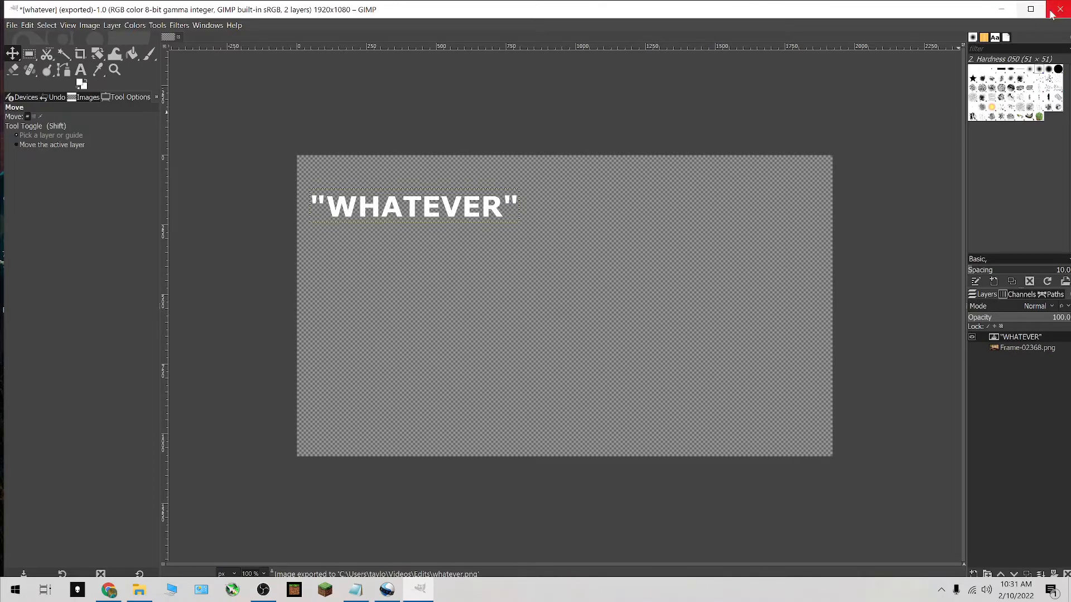
click(1051, 14)
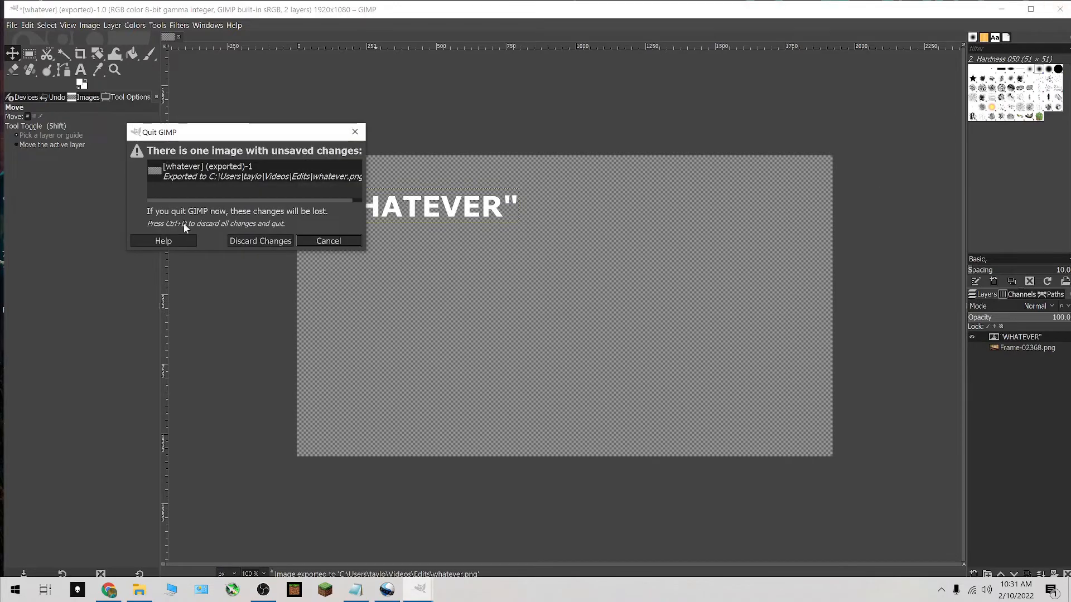
click(259, 241)
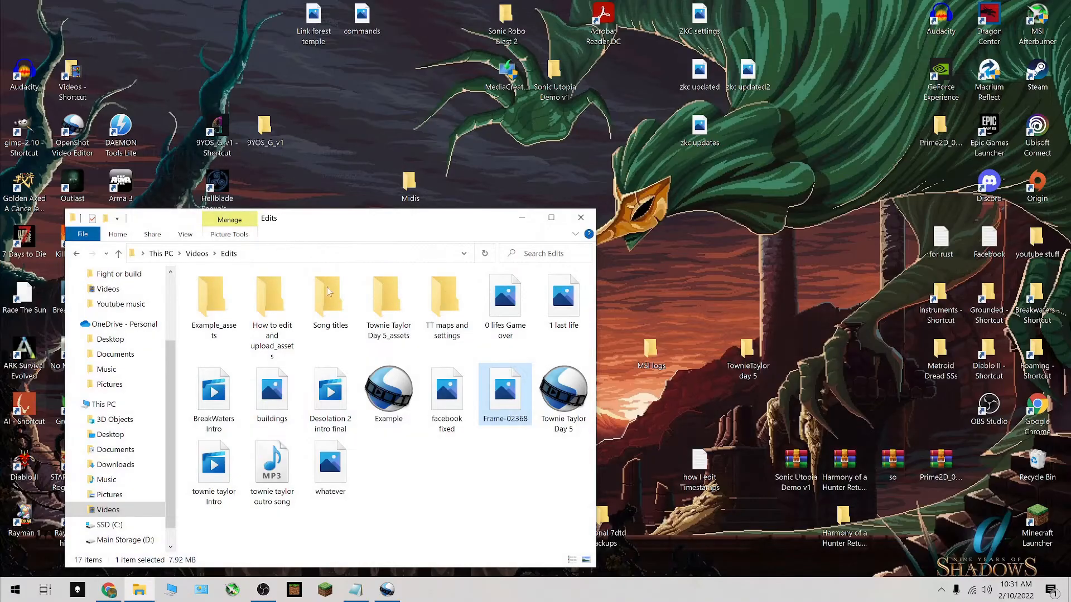
Import whatever.png from the Edits folder into the OpenShot project files and put the file window away.
drag(320, 495, 142, 245)
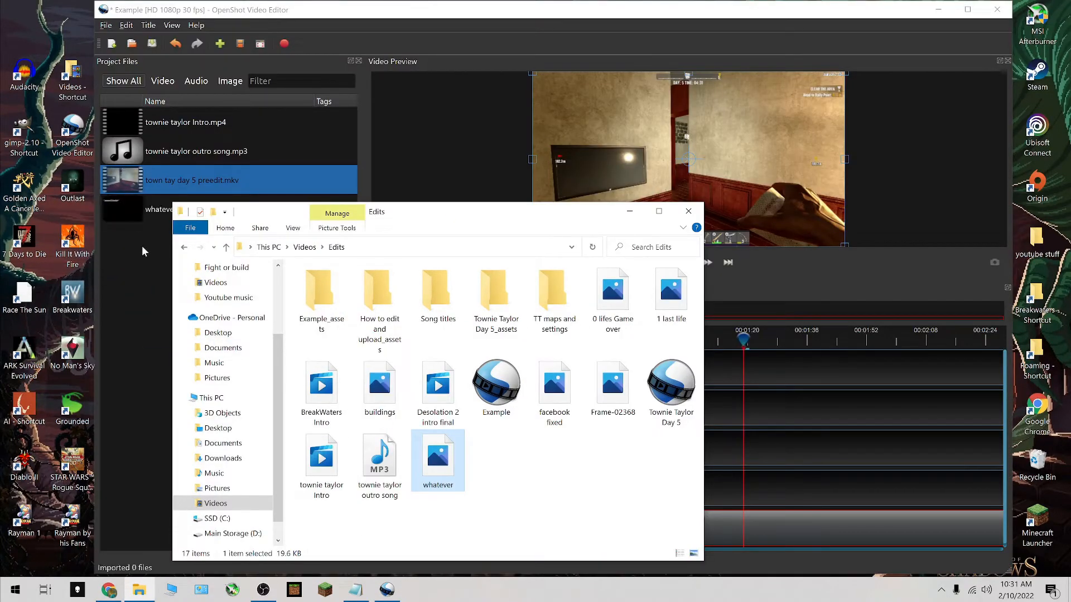
drag(449, 216, 270, 224)
click(450, 220)
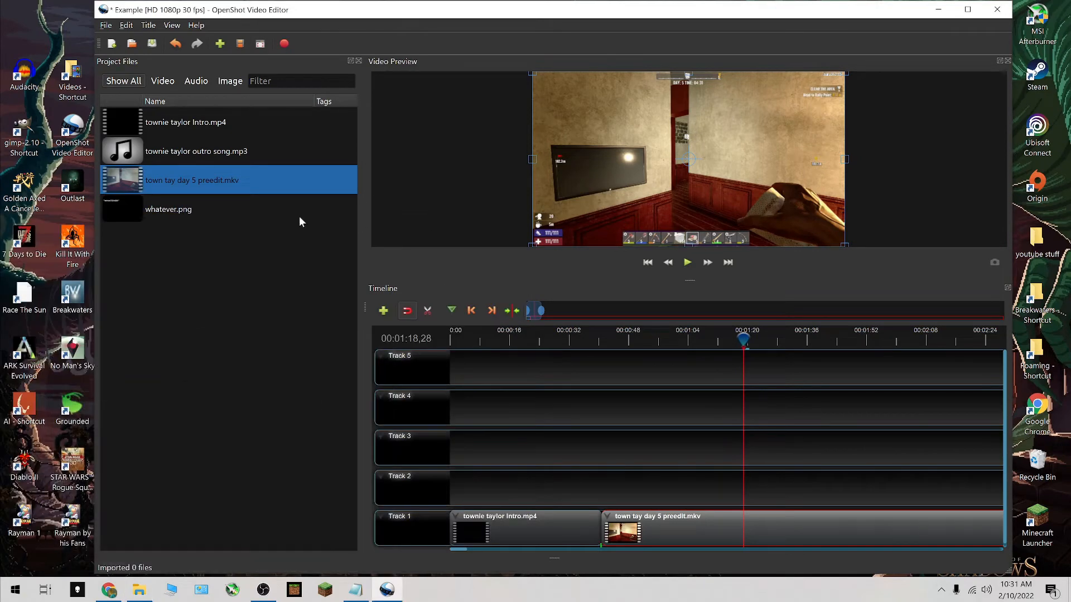
Set the volume of the entire town tay day 5 preedit.mkv clip on Track 1 to Level 0%.
right_click(659, 526)
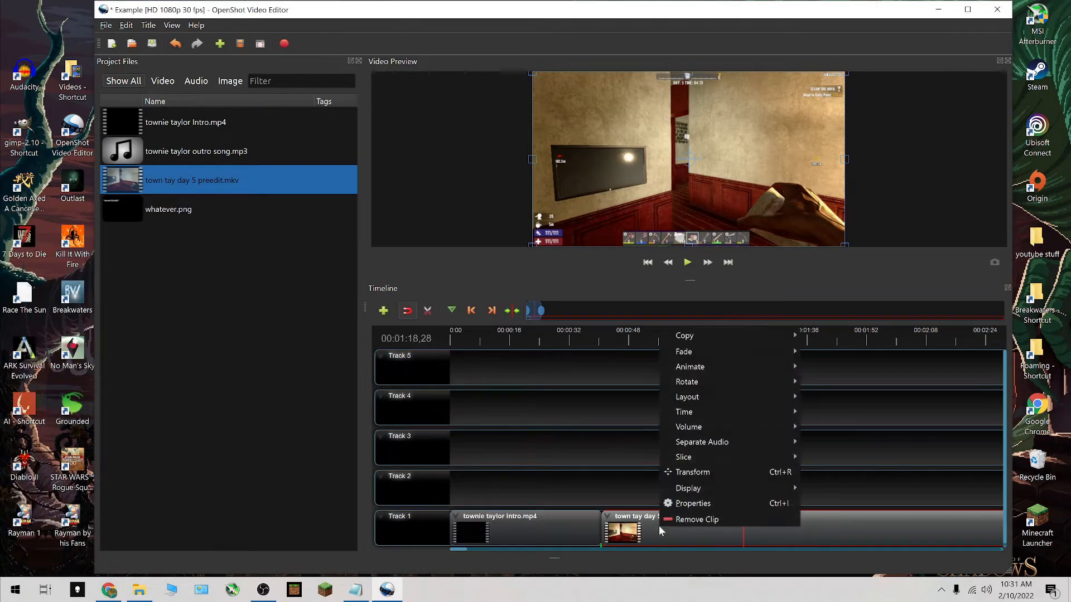
mouse_move(766, 430)
mouse_move(871, 477)
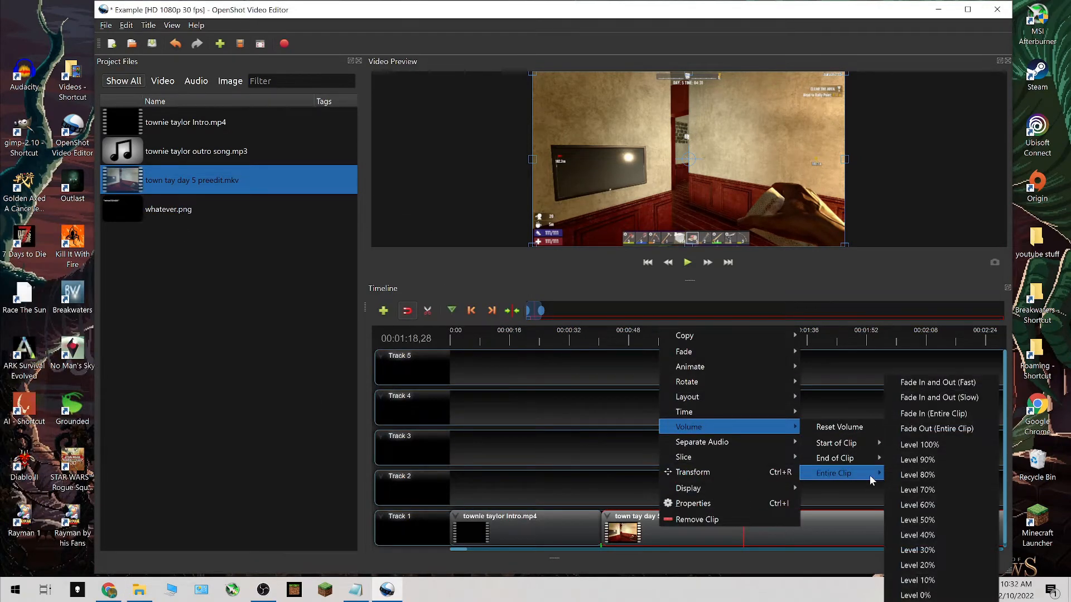
click(948, 595)
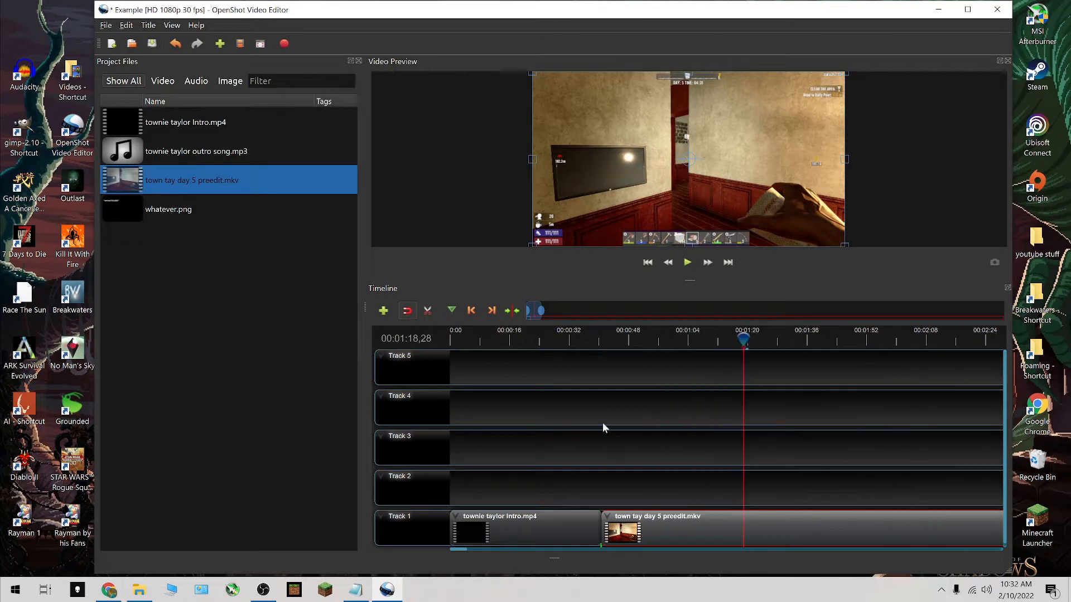
Place whatever.png on Track 2 starting at 00:01:18,28 and play the overlay over the gameplay.
drag(167, 211, 745, 479)
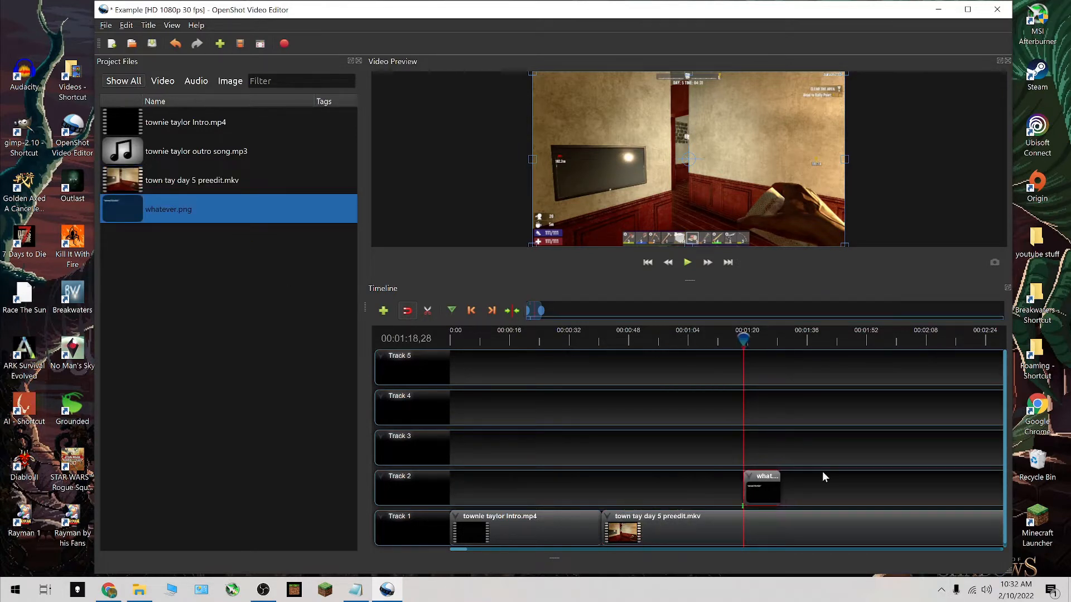
click(733, 333)
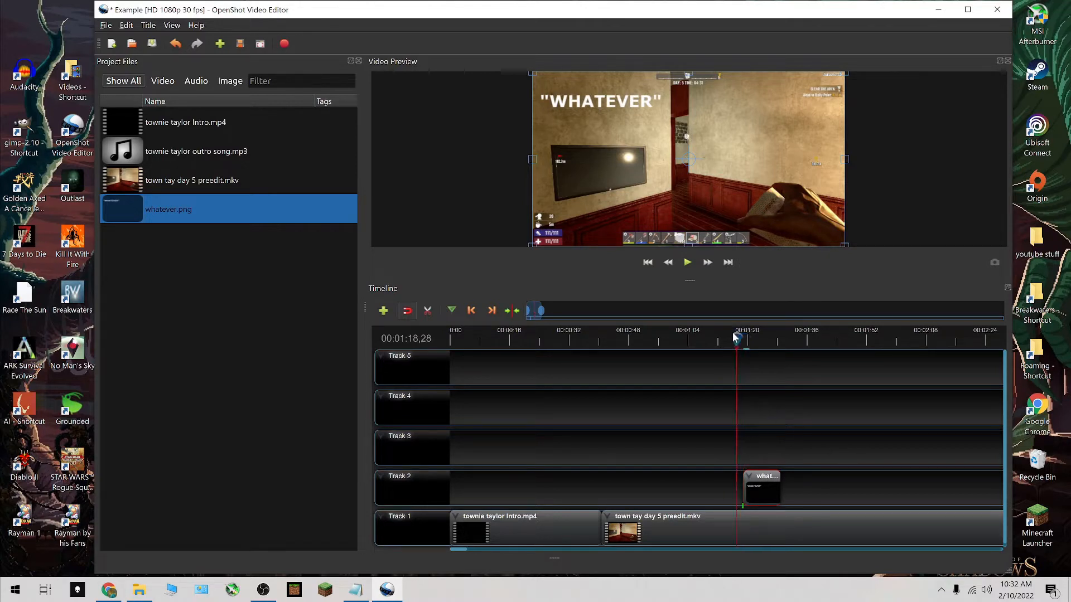
key(space)
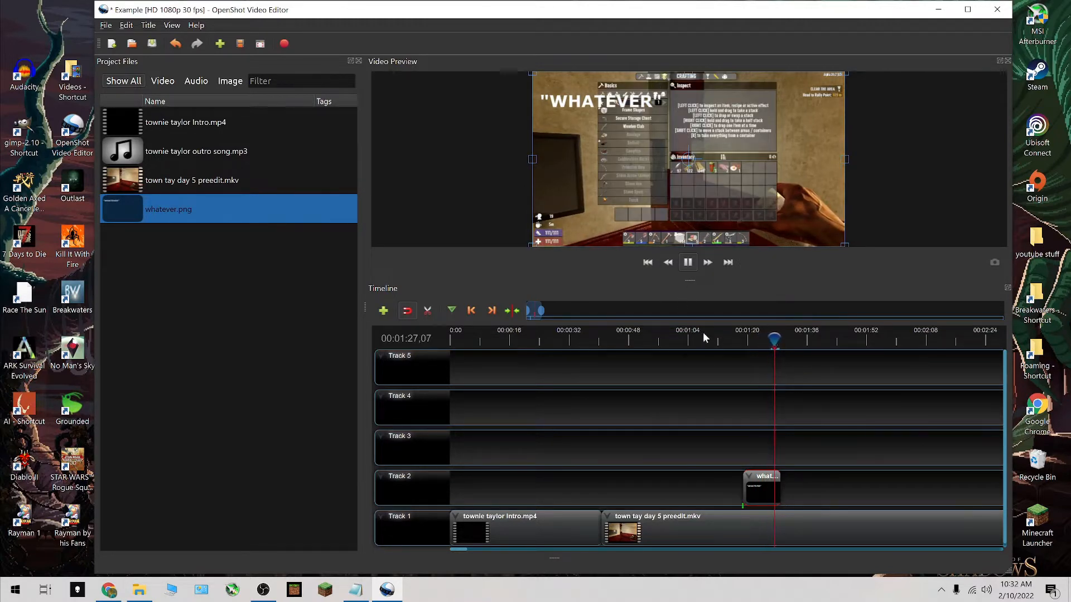
key(space)
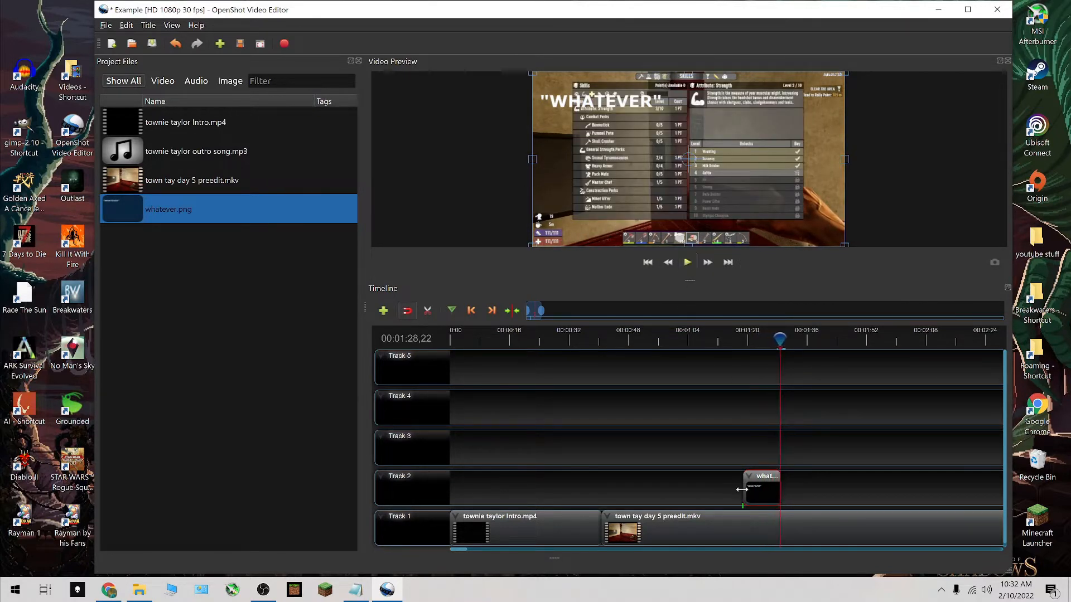
Apply a fast fade in and out to the entire whatever.png clip on Track 2.
right_click(754, 490)
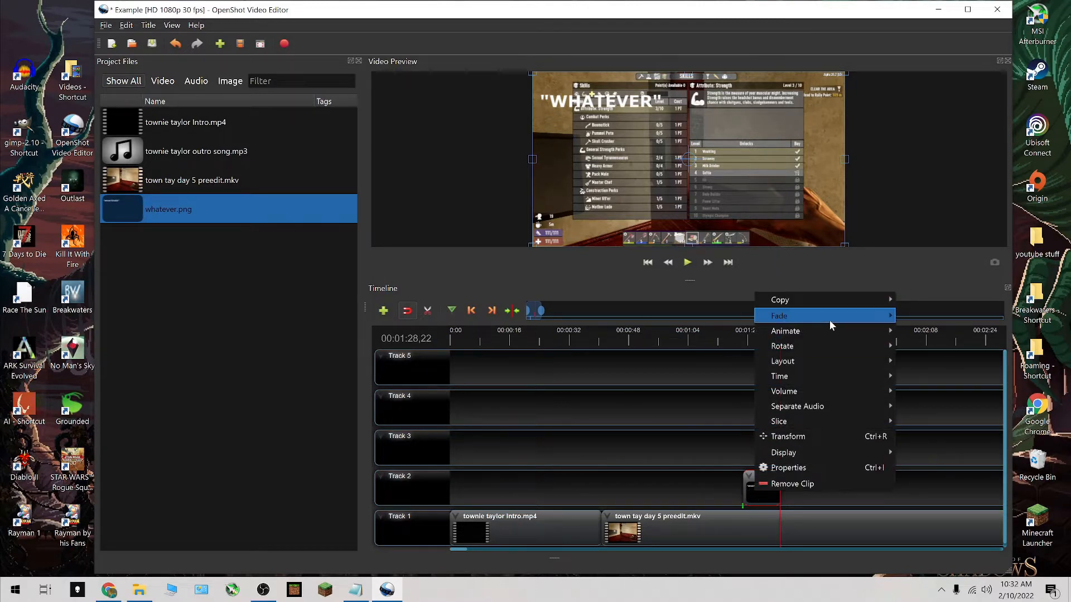
mouse_move(860, 317)
mouse_move(927, 360)
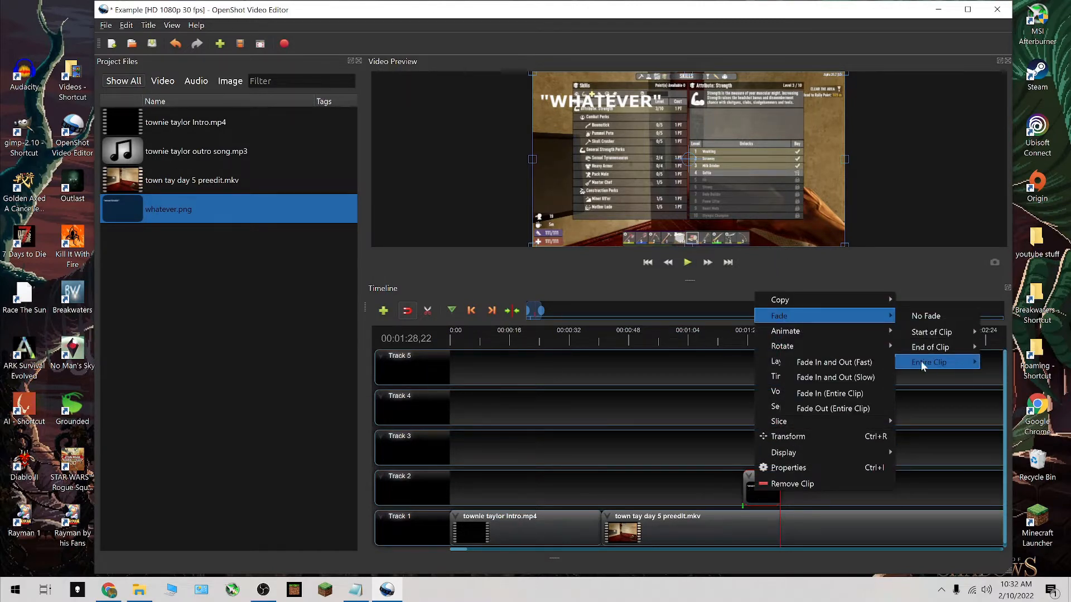
click(843, 361)
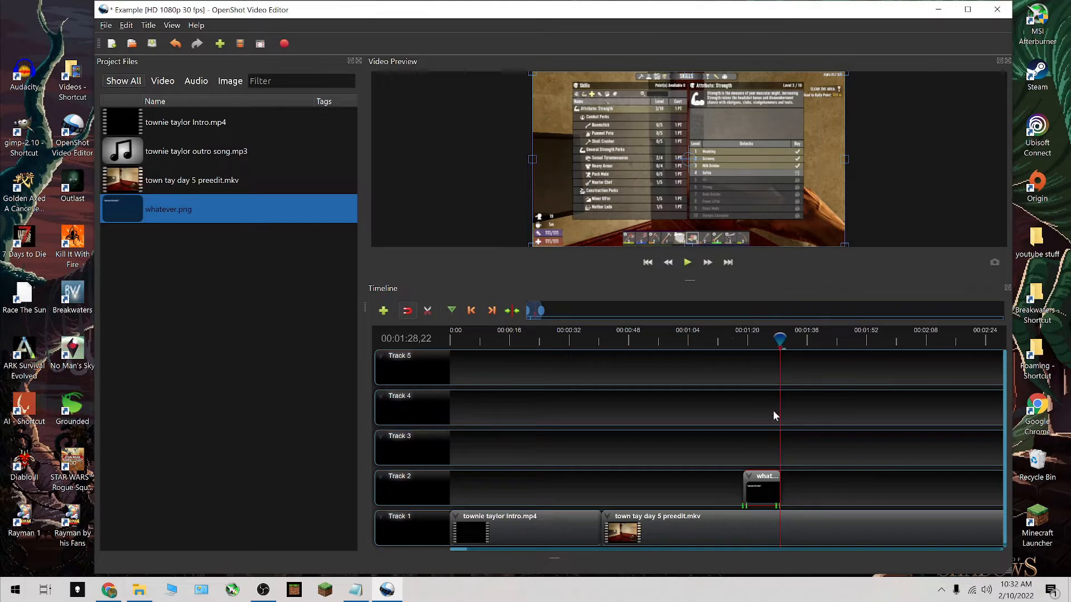
Preview the fade in and fade out of whatever.png and remove the clip from Track 2.
ctrl+scroll(777, 419, up, 5)
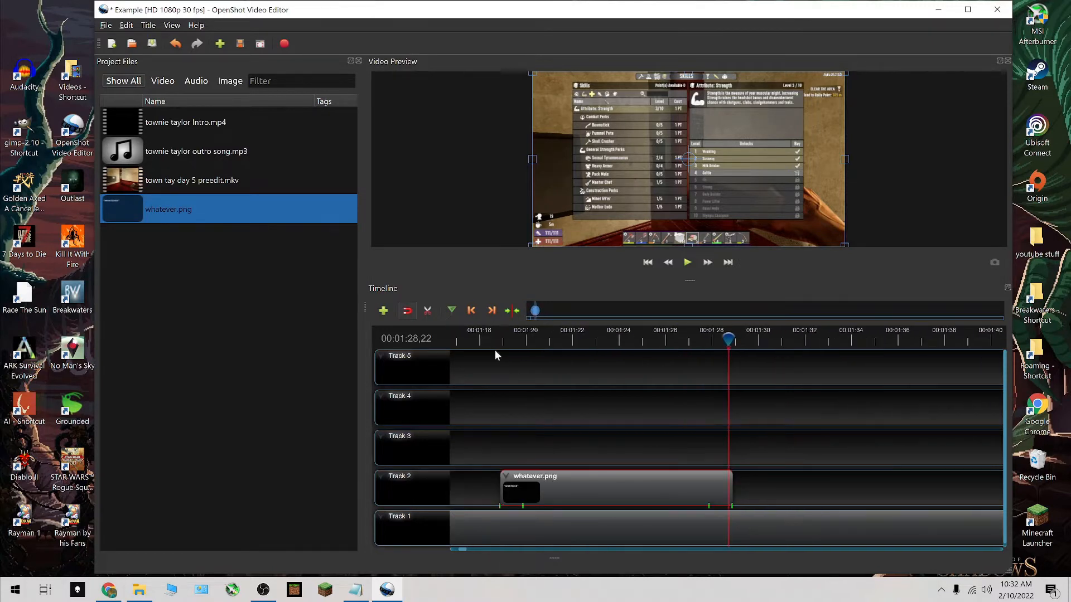
click(496, 333)
key(space)
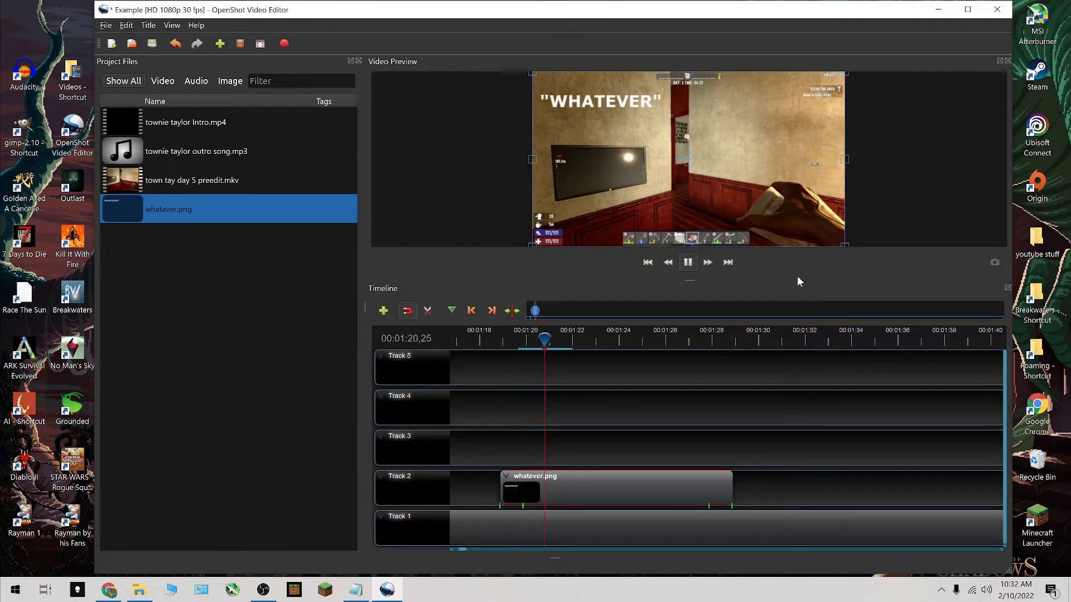
click(706, 339)
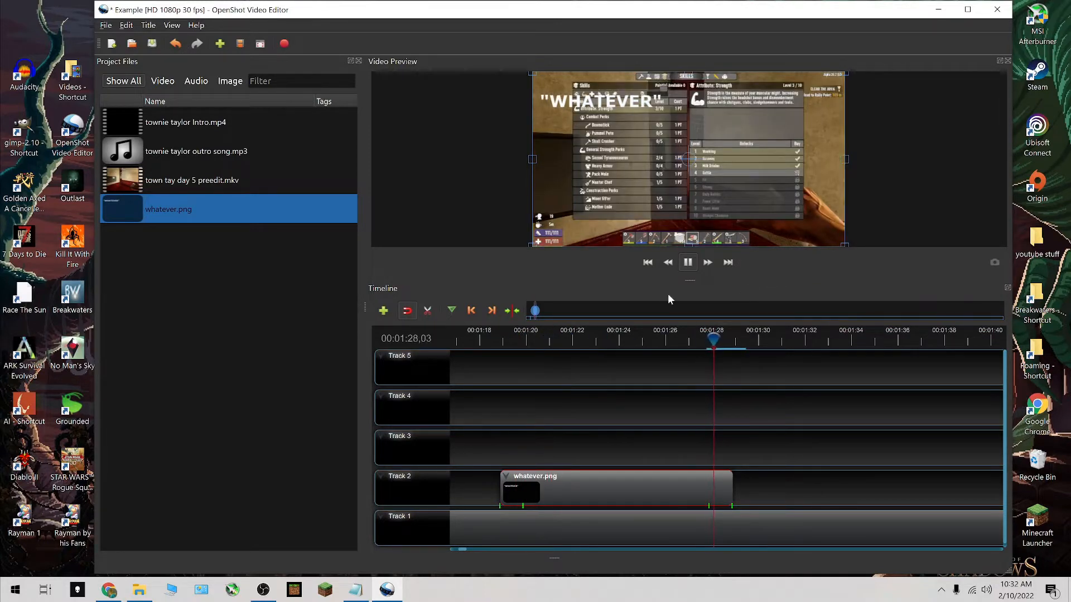
click(689, 263)
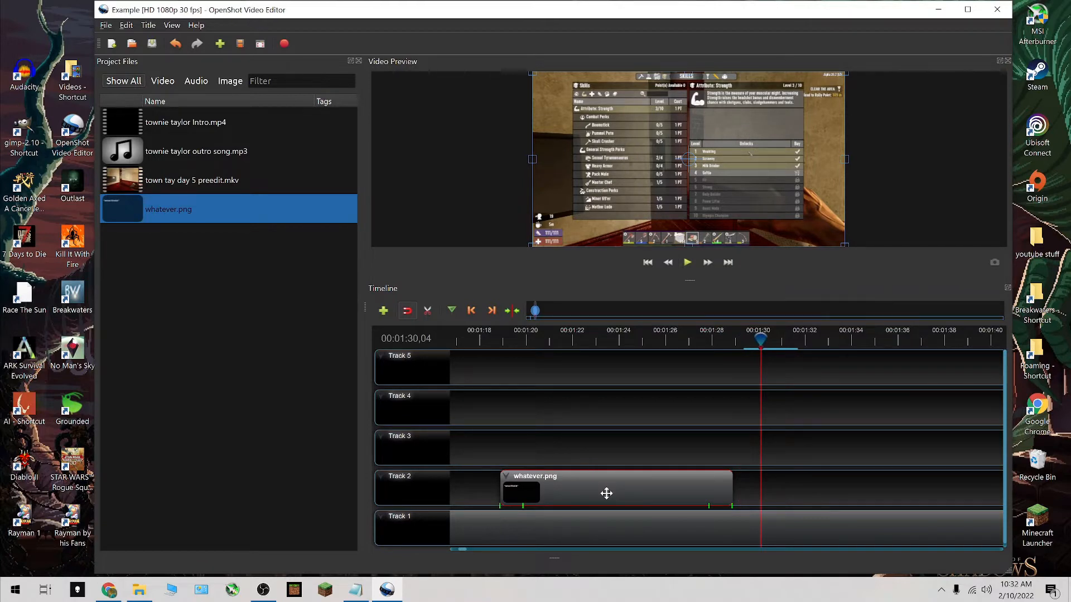
key(Delete)
scroll(580, 475, down, 5)
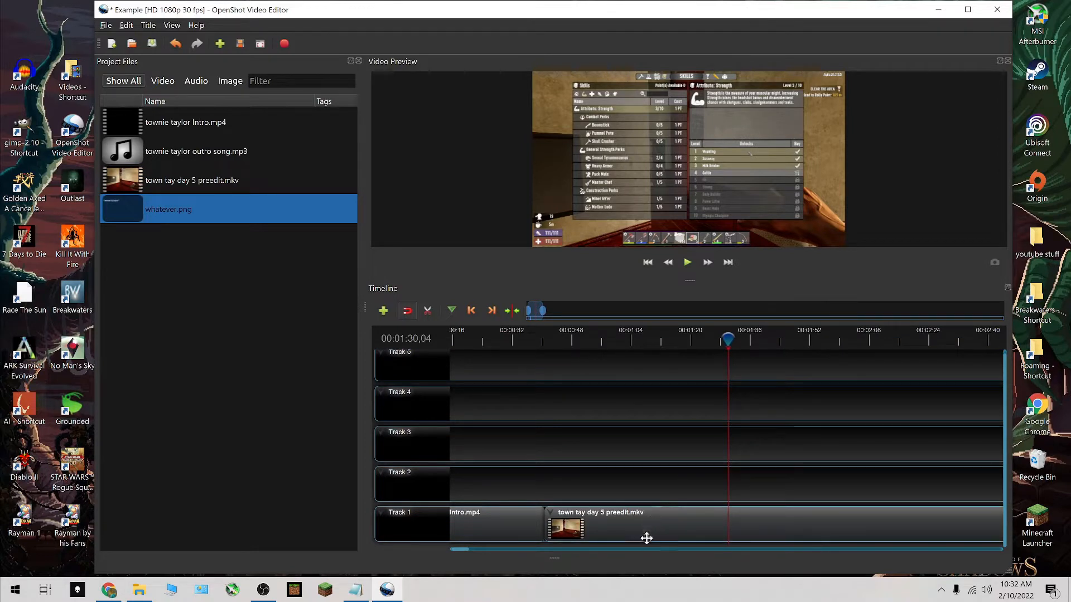
Slice the gameplay clip on Track 1 at 00:01:10,16, keeping only the right side.
click(696, 518)
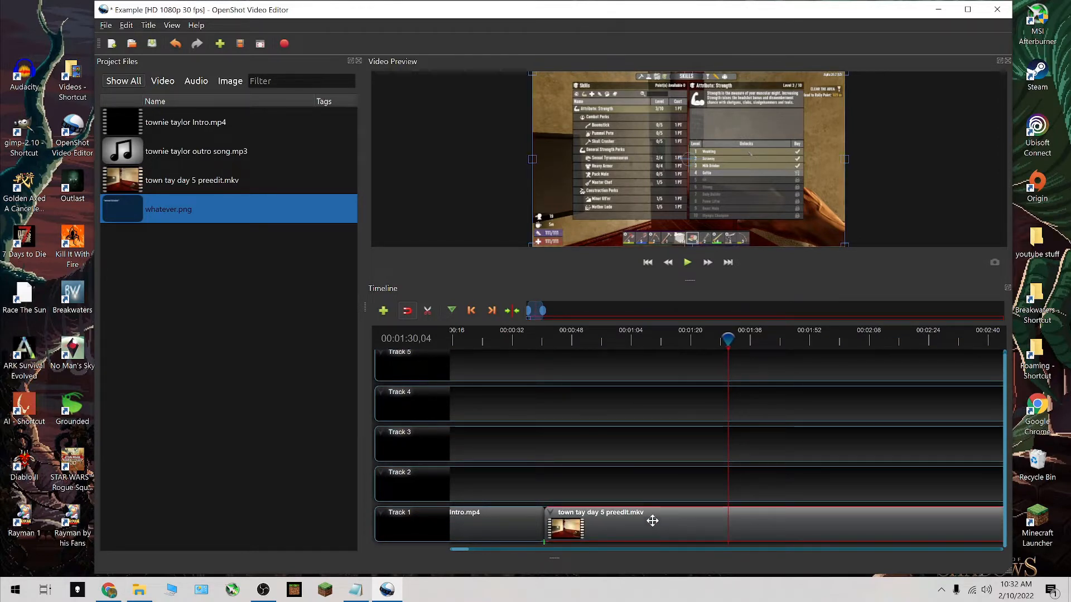
click(649, 338)
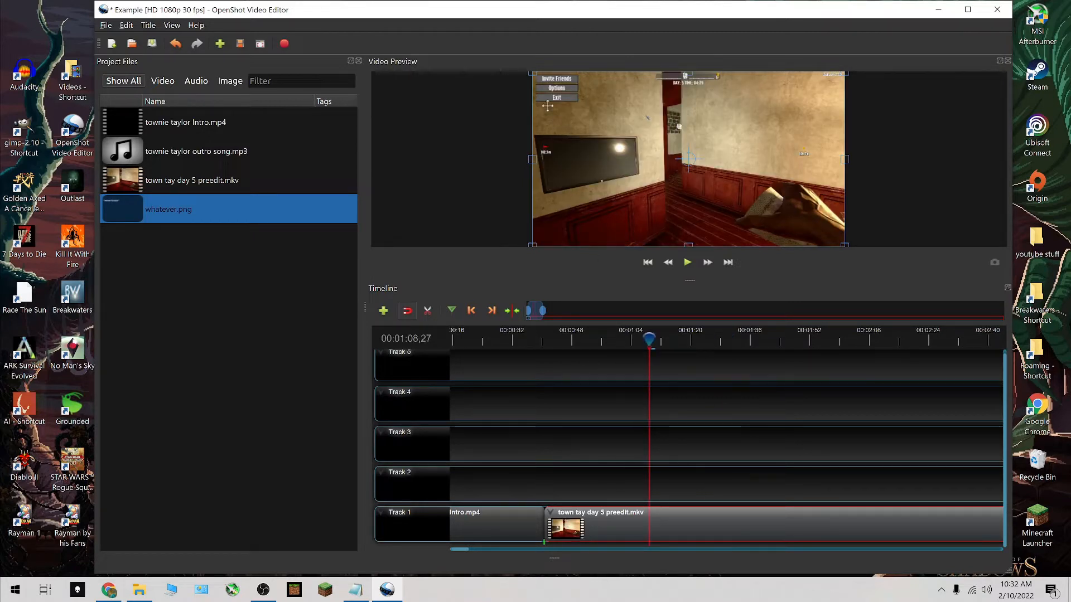
click(655, 338)
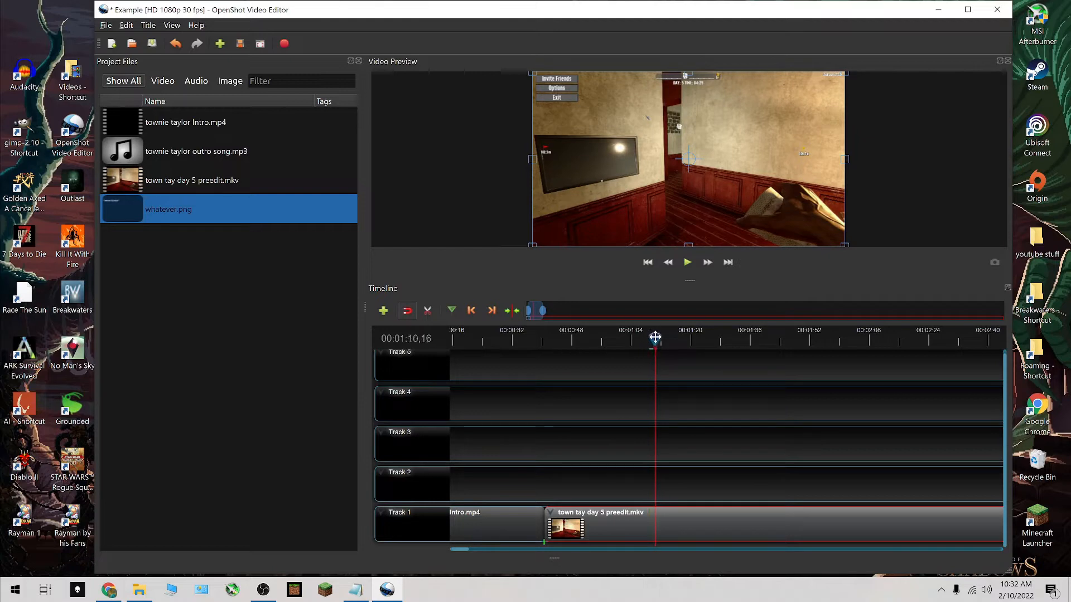
right_click(696, 536)
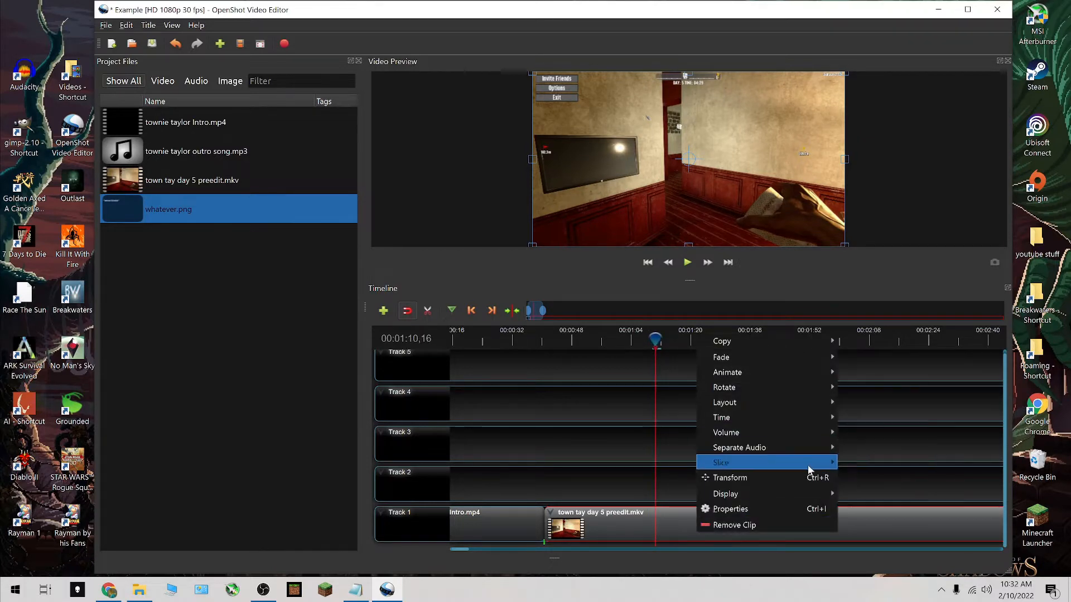
mouse_move(810, 470)
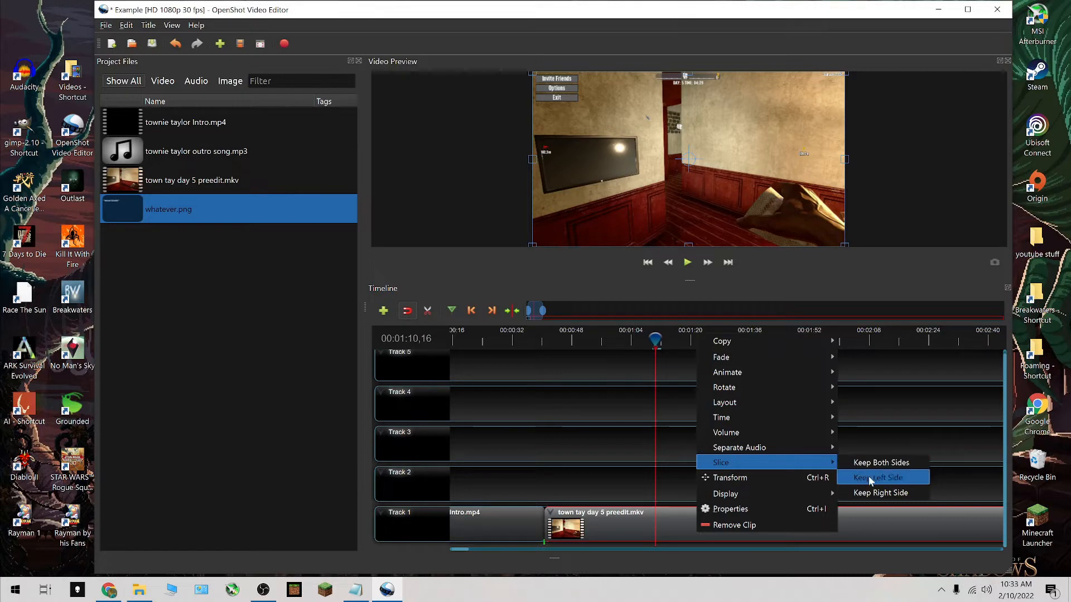
click(872, 491)
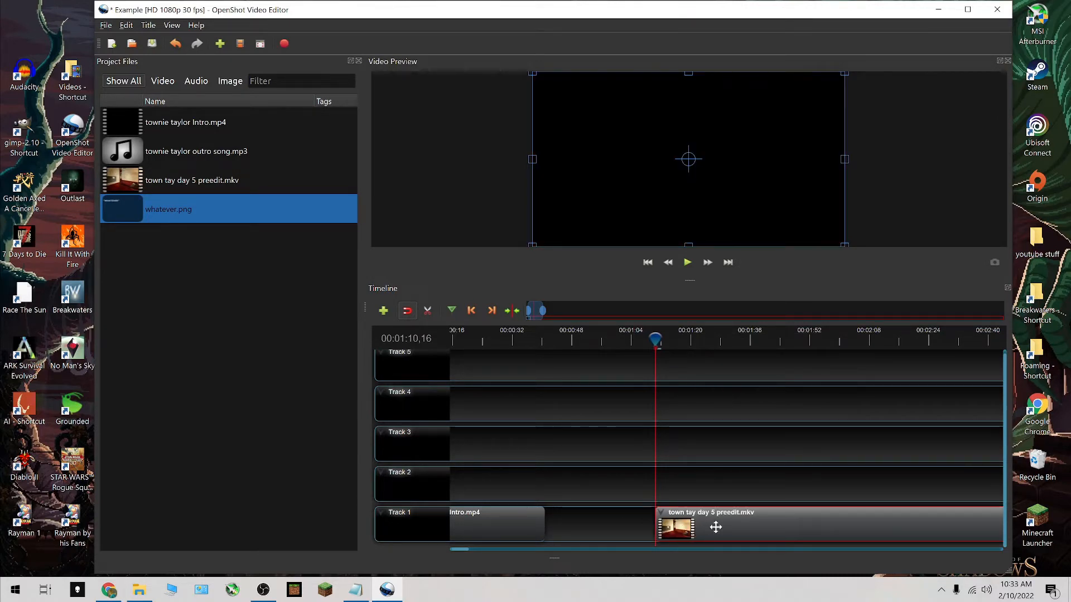
Move the trimmed gameplay clip against the end of the intro clip on Track 1 and play from the join.
key(space)
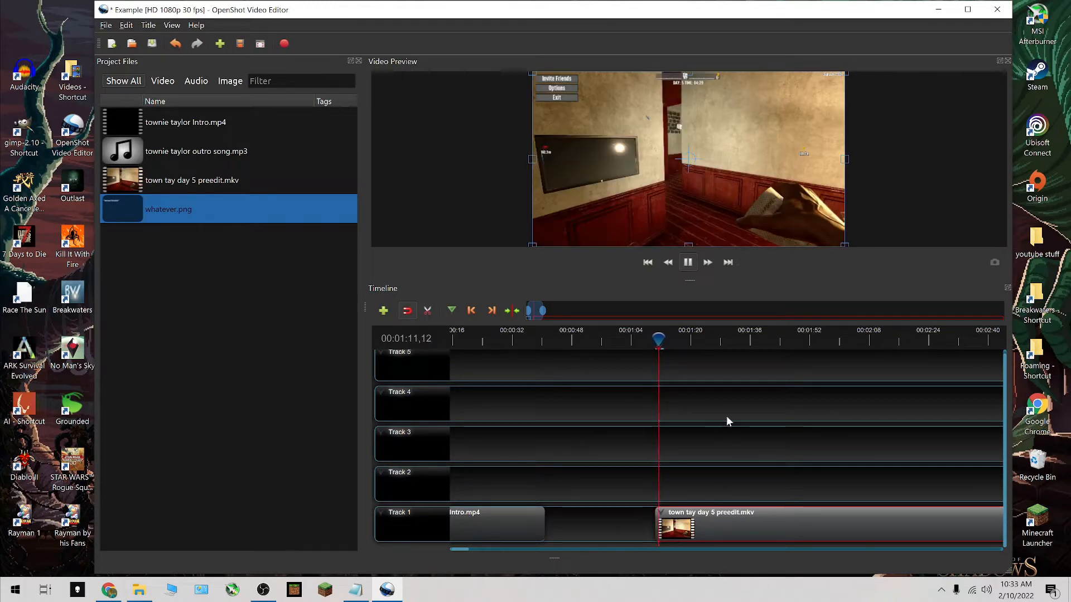
key(space)
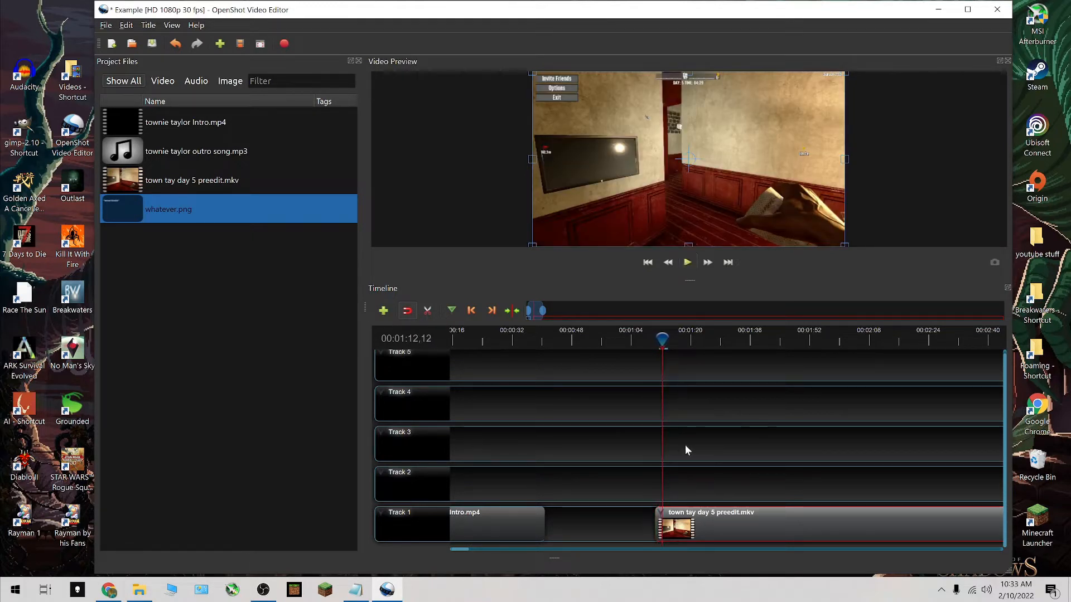
right_click(699, 520)
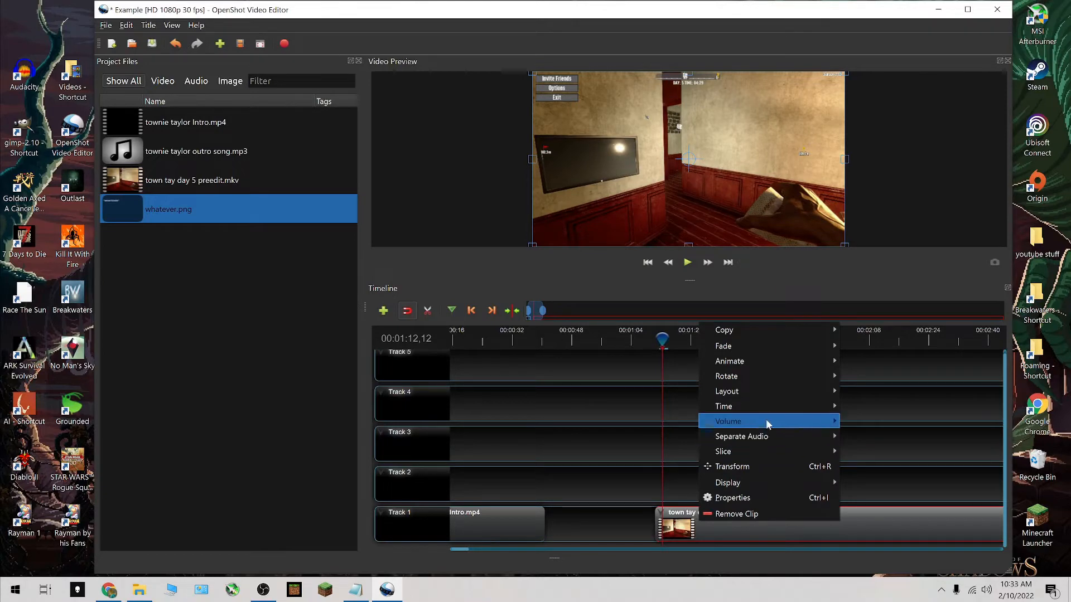
click(547, 462)
drag(739, 523, 629, 518)
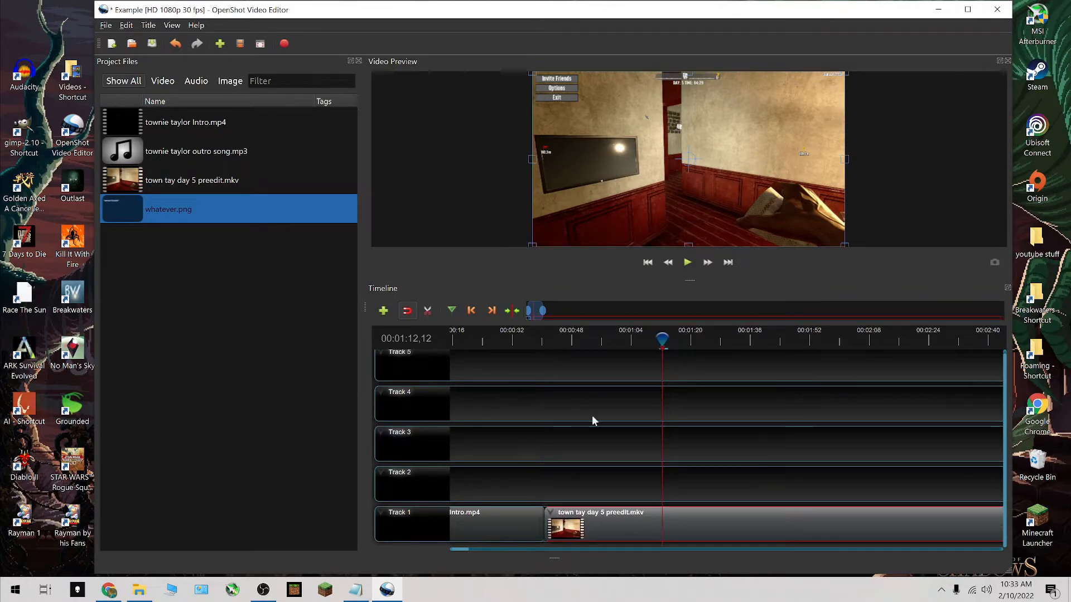
click(536, 341)
key(space)
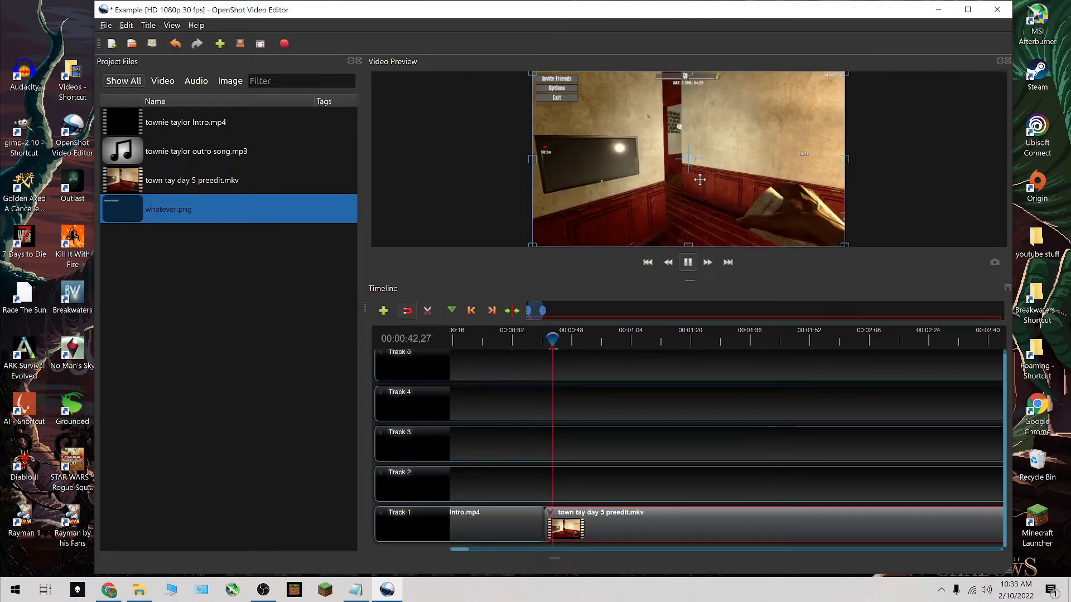
key(space)
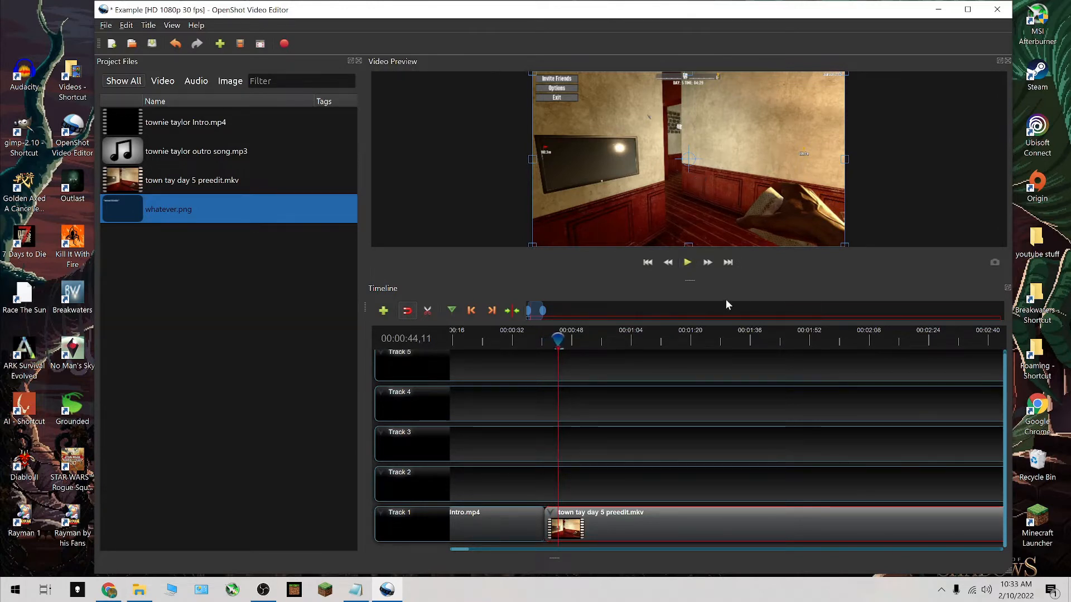
Slice the gameplay clip at 00:01:00,10, keeping both sides.
click(617, 334)
right_click(649, 535)
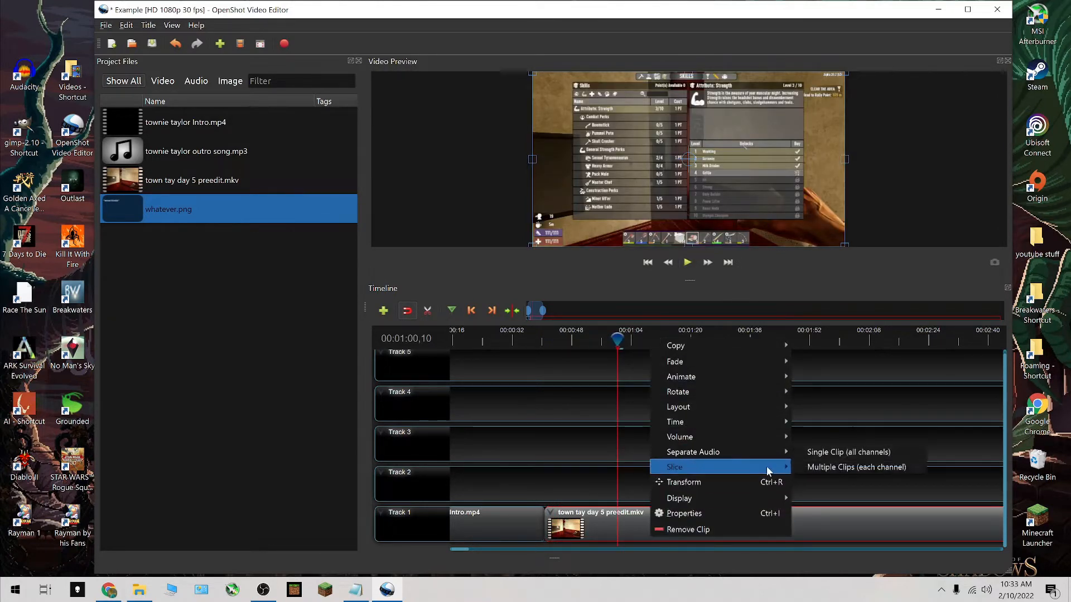
click(842, 467)
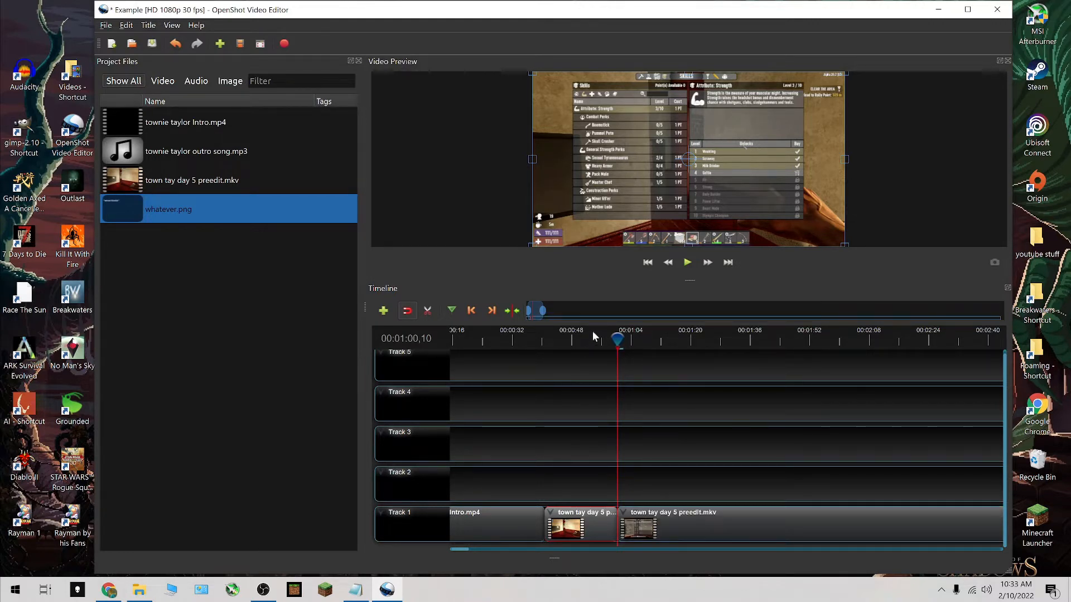
Slice the second gameplay piece at 00:01:06,05, keeping only the right side.
click(638, 334)
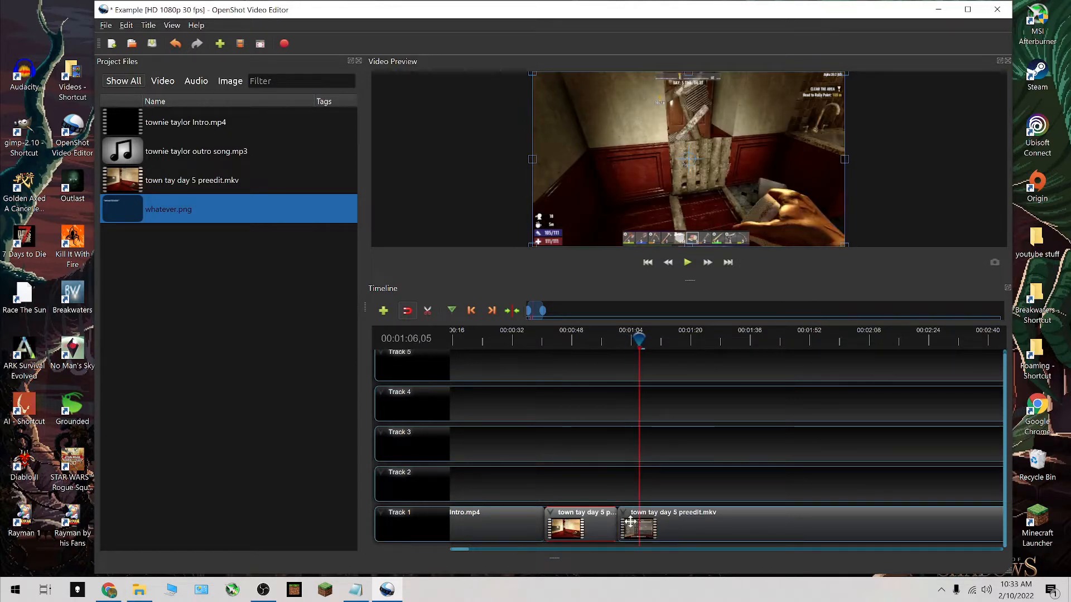
right_click(672, 525)
mouse_move(765, 456)
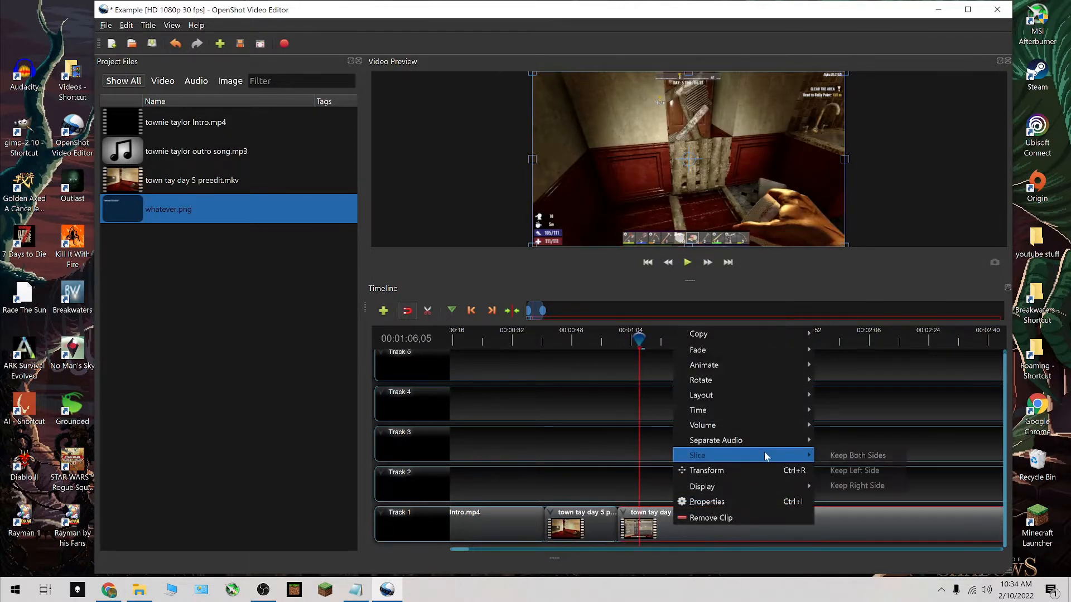
click(873, 487)
Close the gap by moving the second gameplay piece against the end of the first one, and play across the cut.
drag(724, 523, 705, 525)
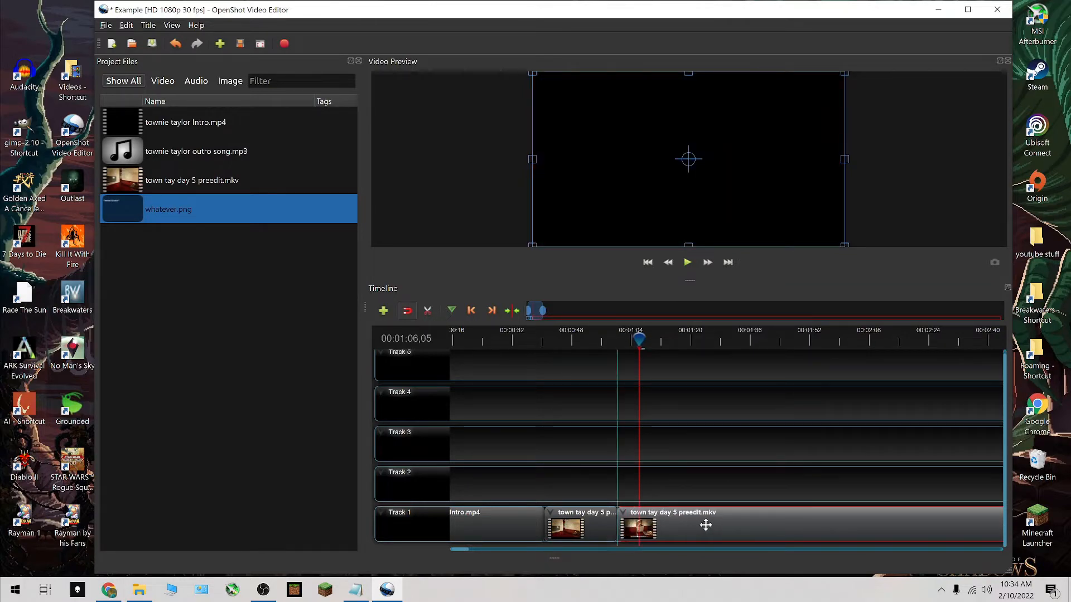
click(617, 340)
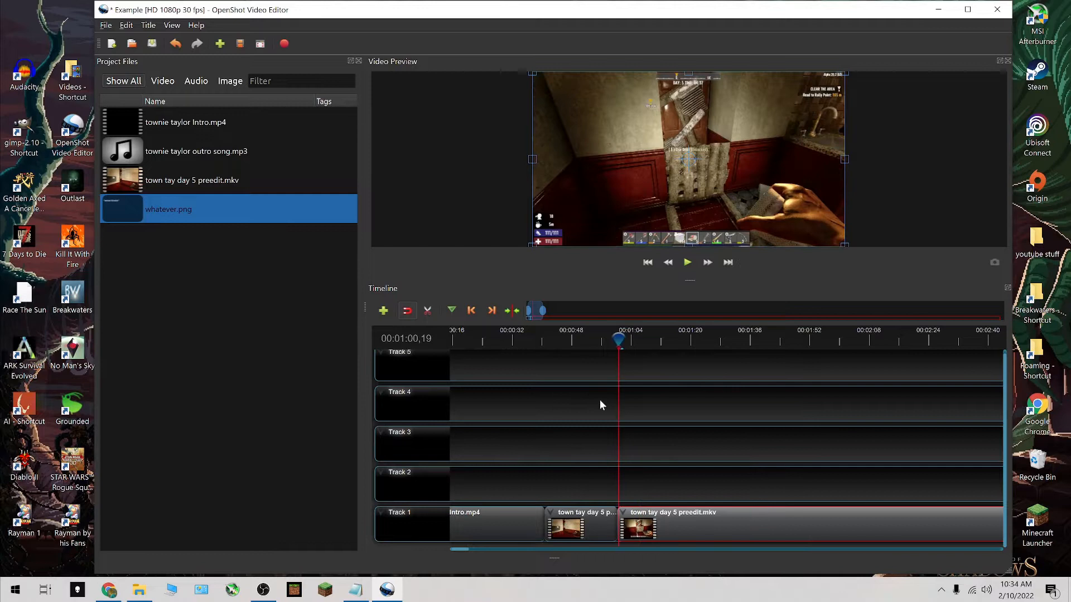
click(611, 339)
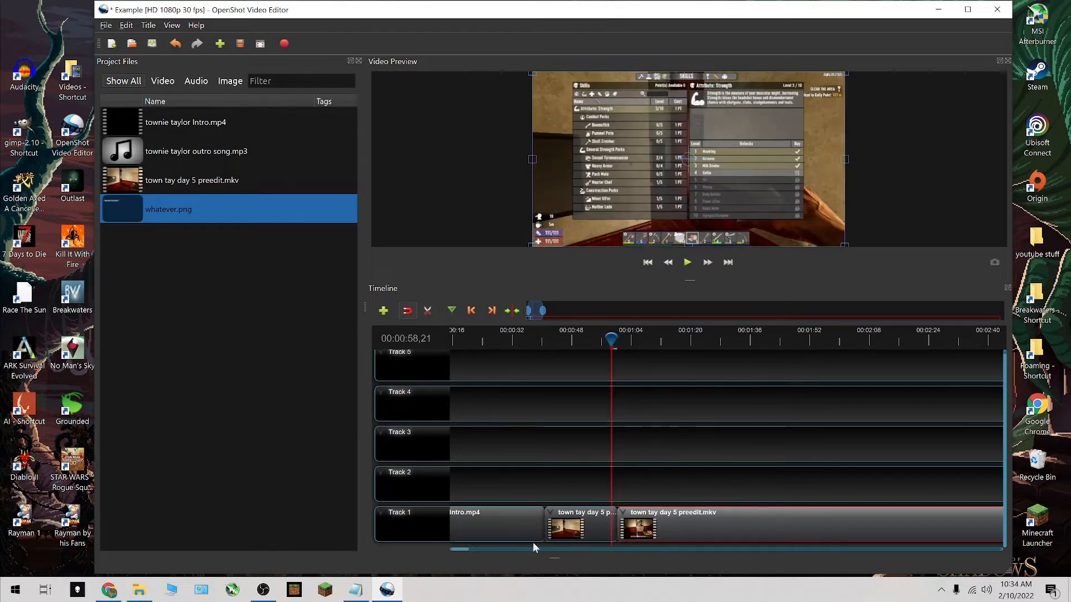
key(space)
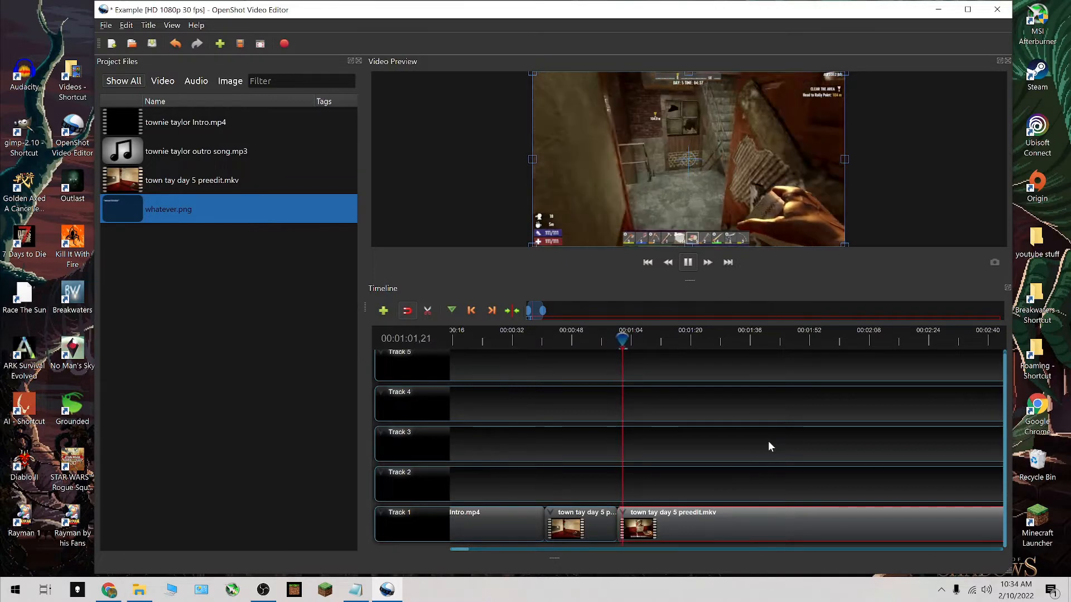
Stop playback and slice the second gameplay piece on Track 1 at 00:01:09,10, keeping both sides.
key(space)
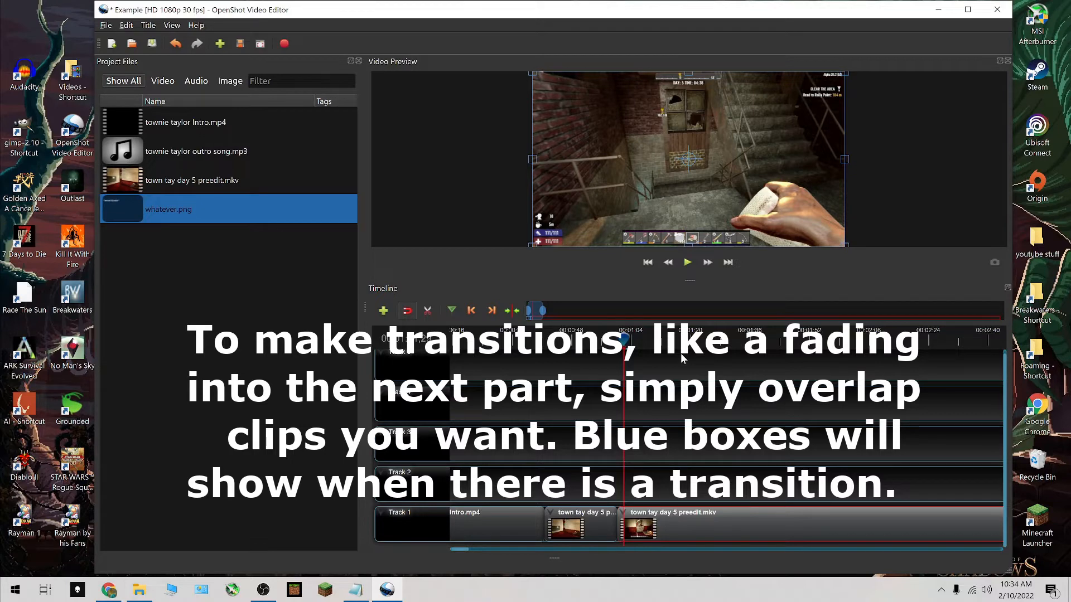
click(650, 335)
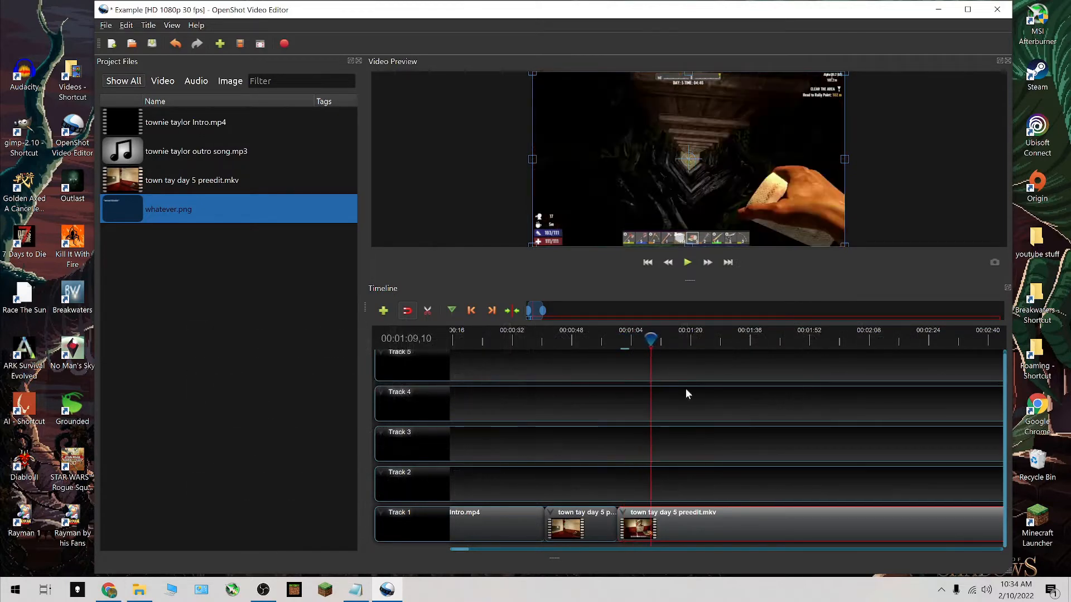
right_click(698, 522)
mouse_move(785, 447)
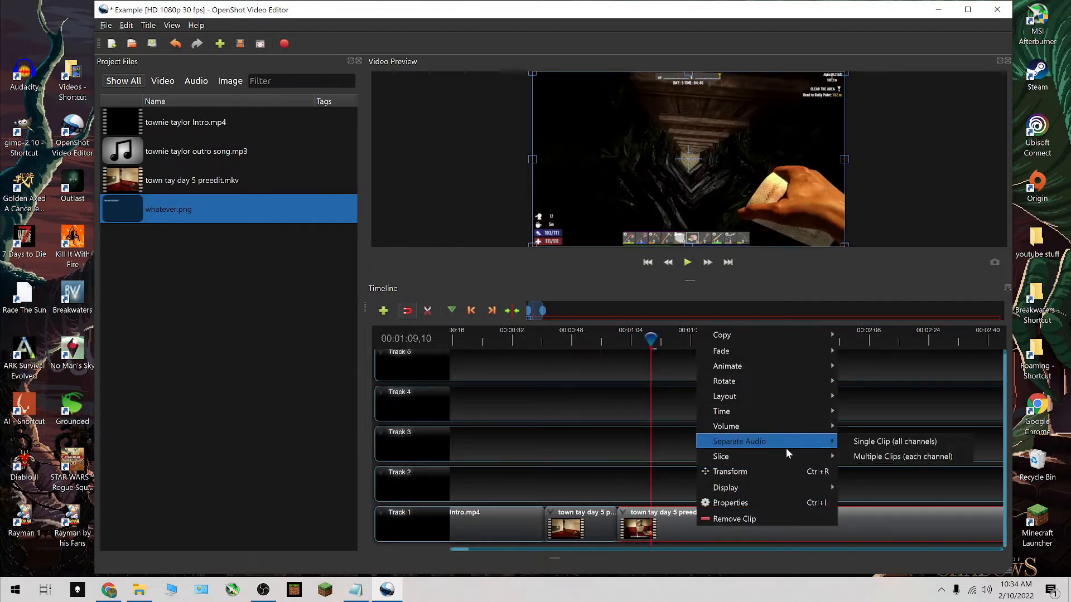
mouse_move(842, 457)
click(882, 453)
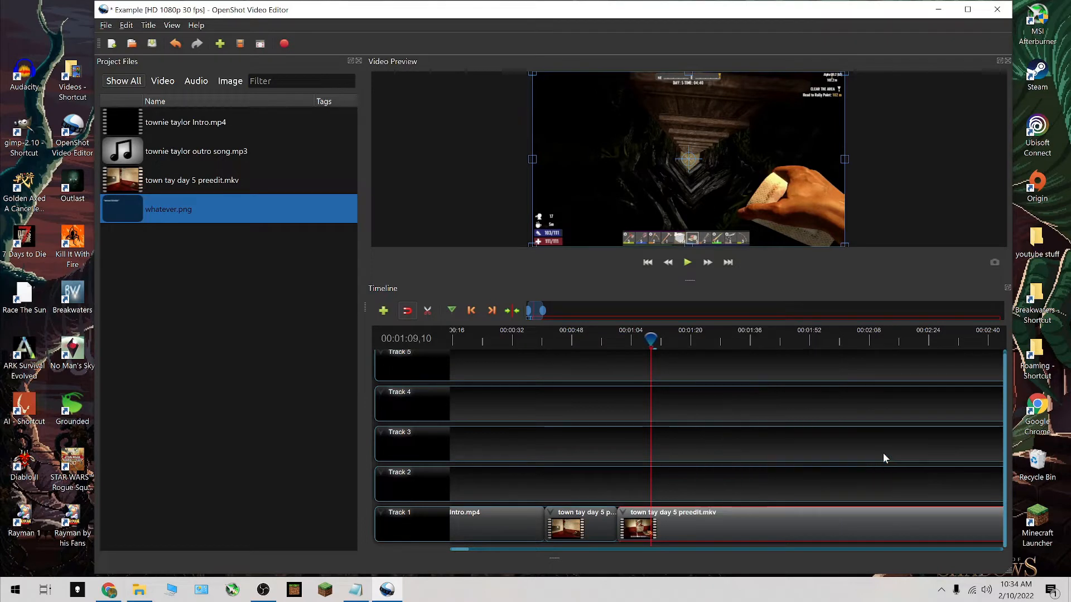
Speed up the short middle gameplay piece on Track 1 to fast forward 2X.
right_click(634, 526)
mouse_move(680, 412)
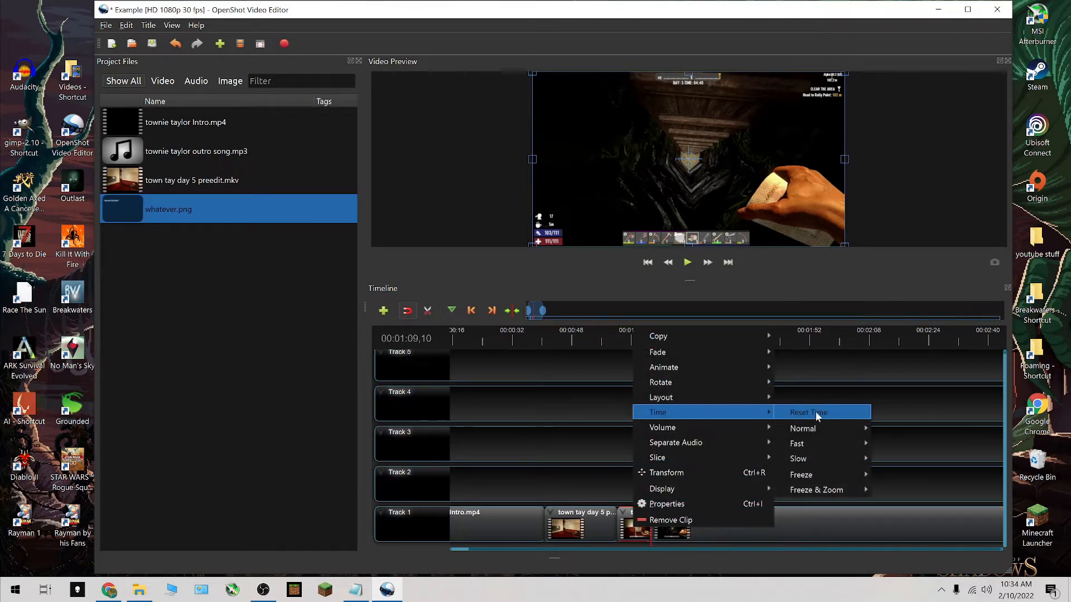
mouse_move(850, 446)
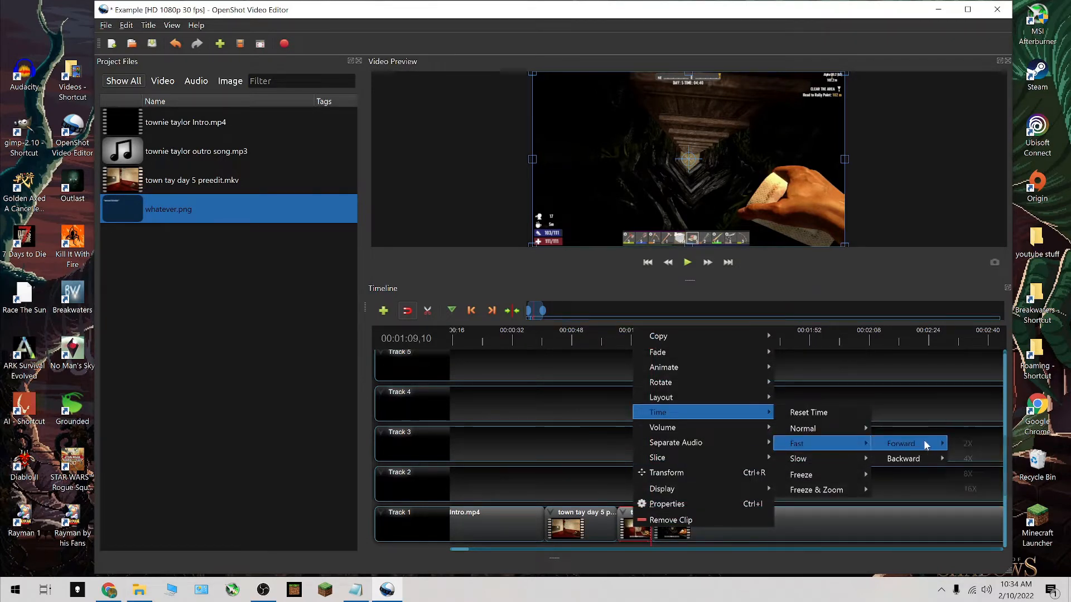
mouse_move(925, 444)
click(976, 449)
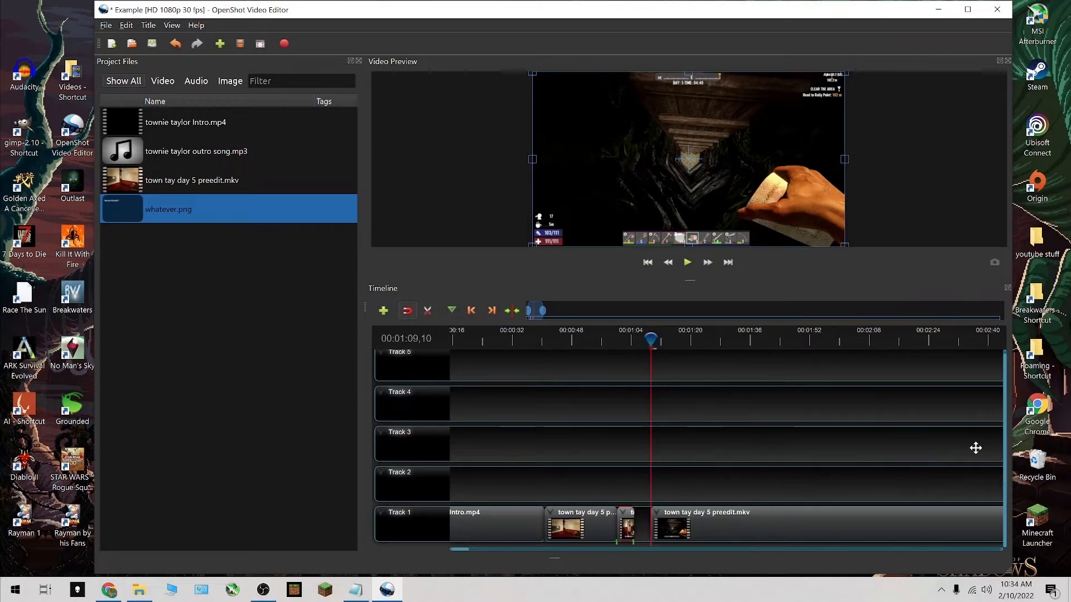
Play the timeline from 00:00:58,03 through the sped-up gameplay piece and stop in the gap after it.
click(622, 338)
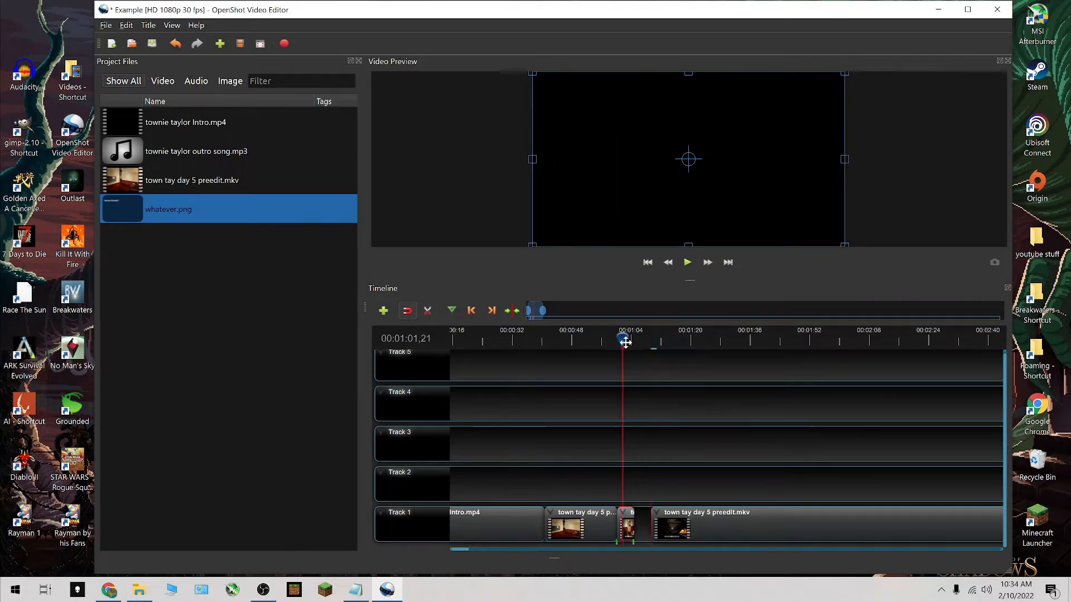
click(609, 337)
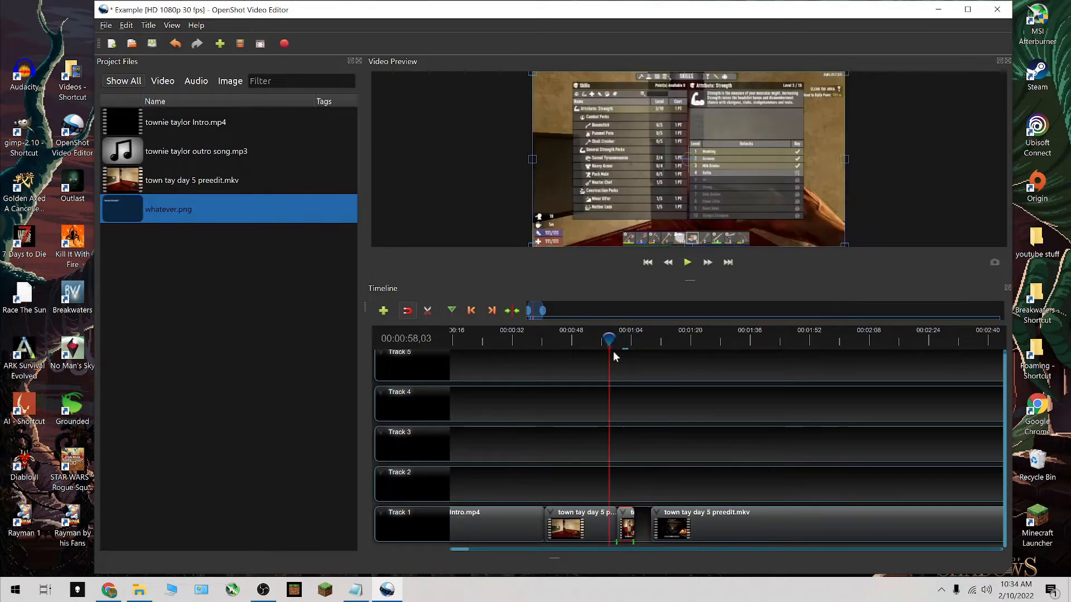
key(space)
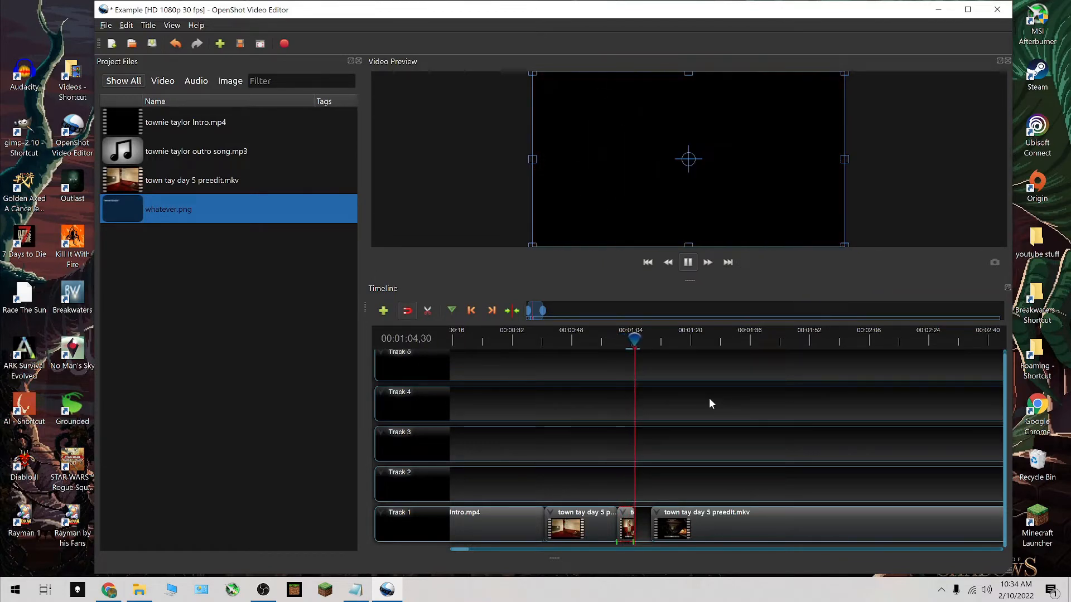
key(space)
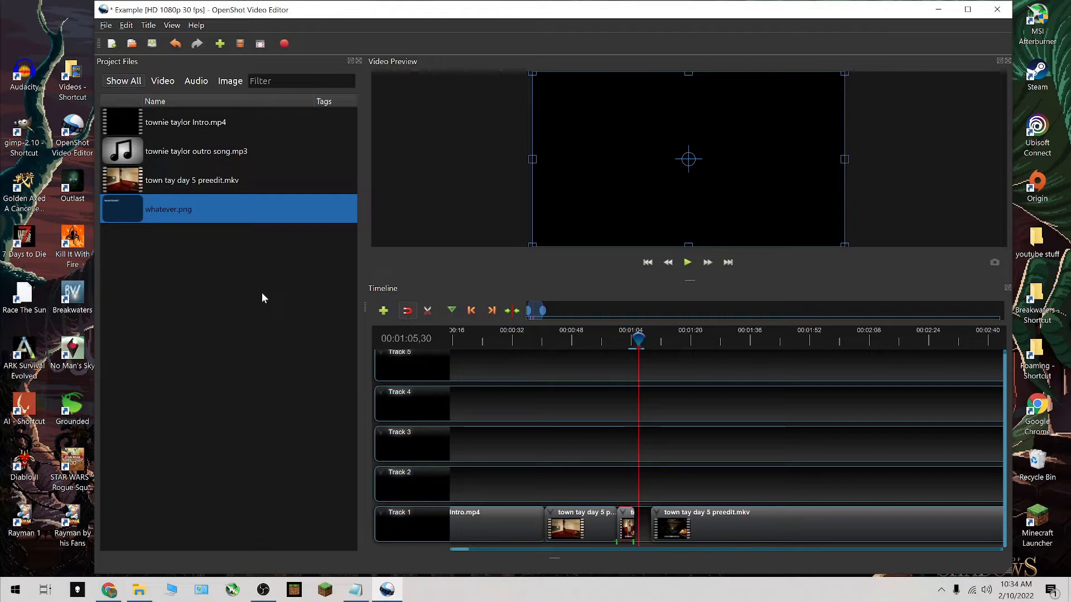
Save the Example project before and after changing the timeline zoom.
key(ctrl+s)
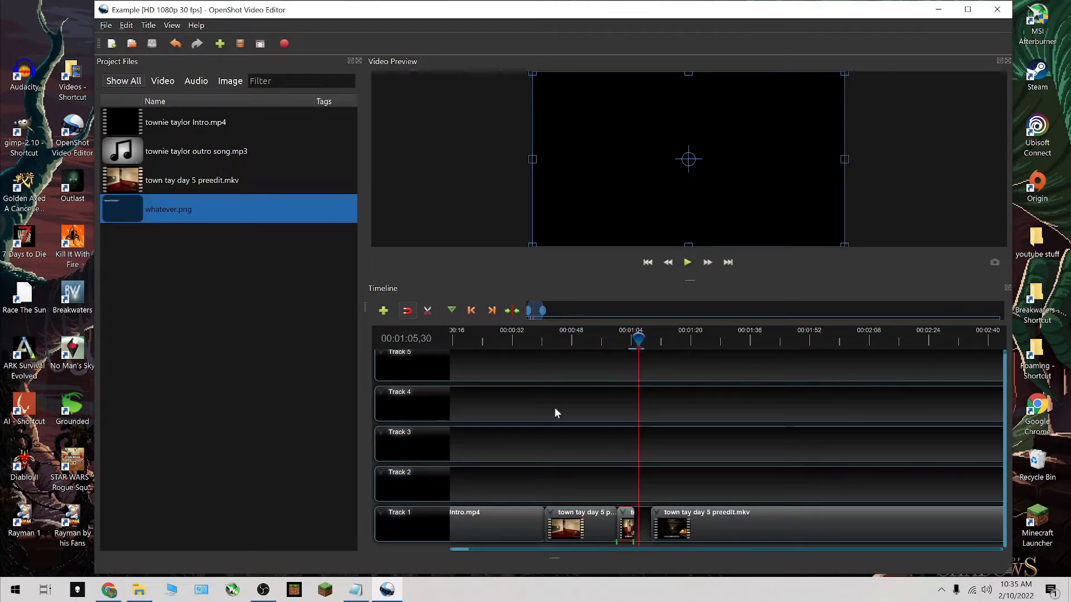
key(super)
key(super)
ctrl+scroll(561, 421, down, 2)
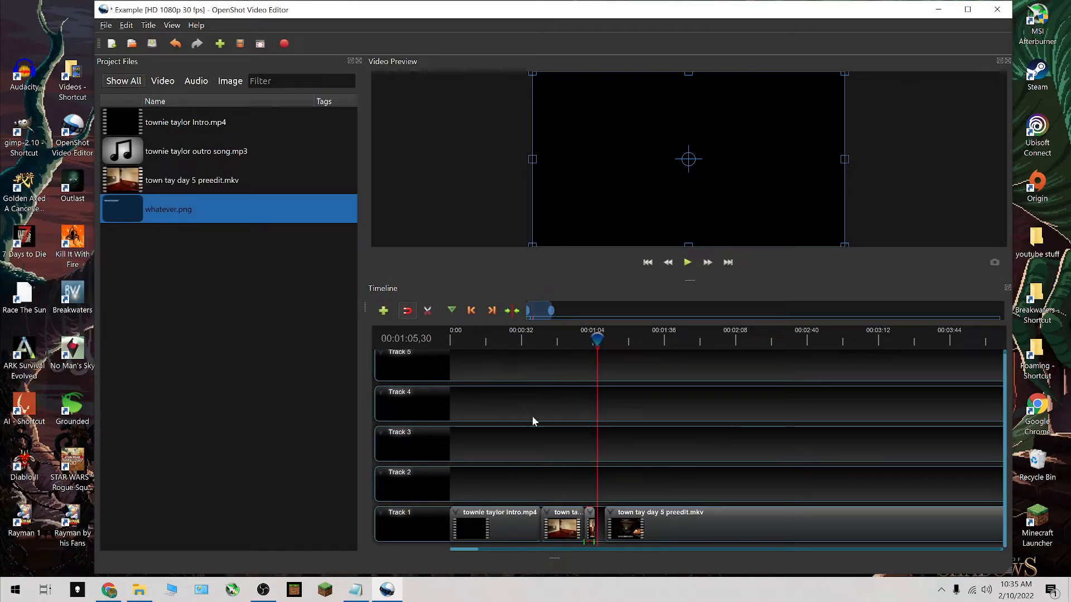
ctrl+scroll(600, 454, up, 3)
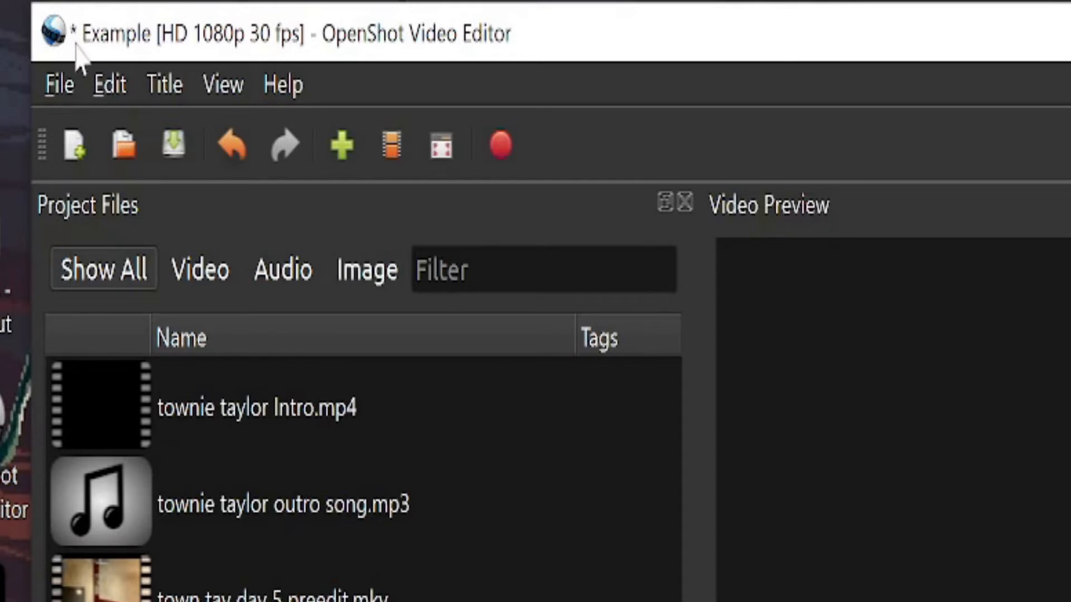
key(ctrl+s)
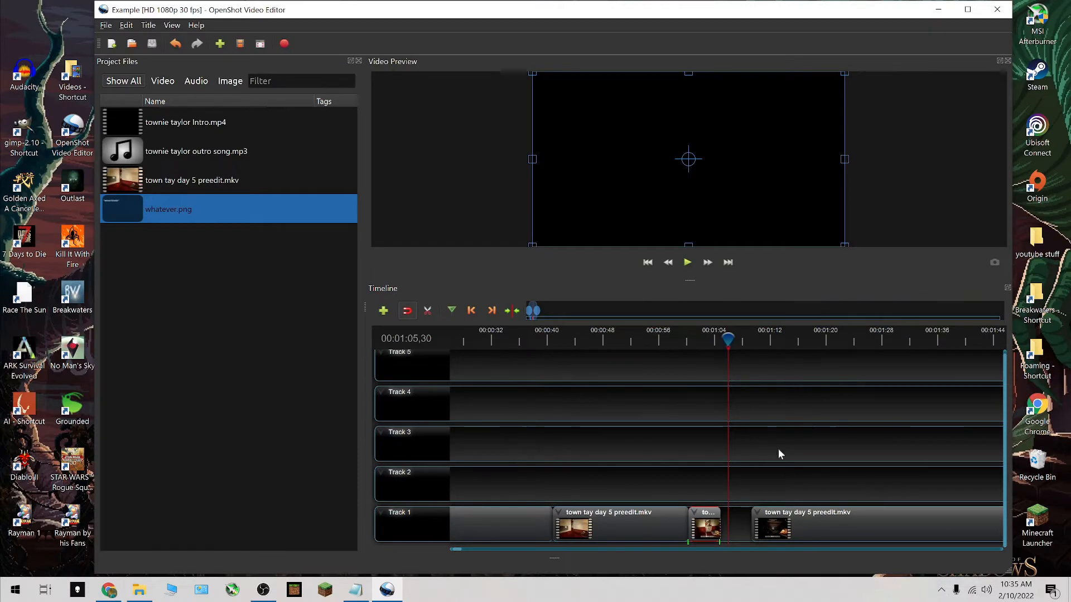
Delete the long last gameplay piece from Track 1 and save the project.
click(666, 338)
drag(888, 529, 856, 527)
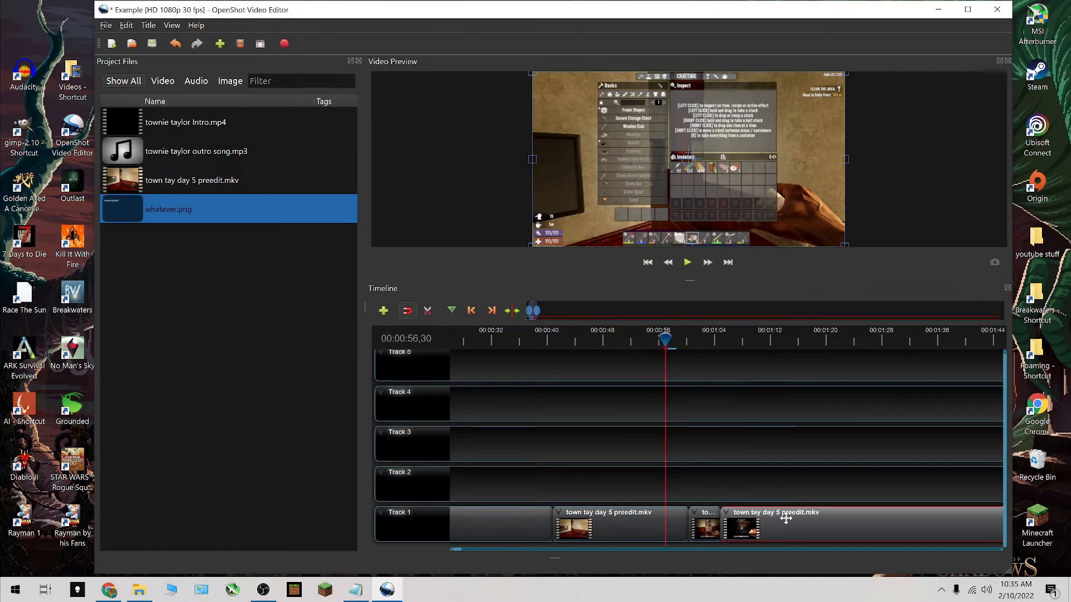
key(Delete)
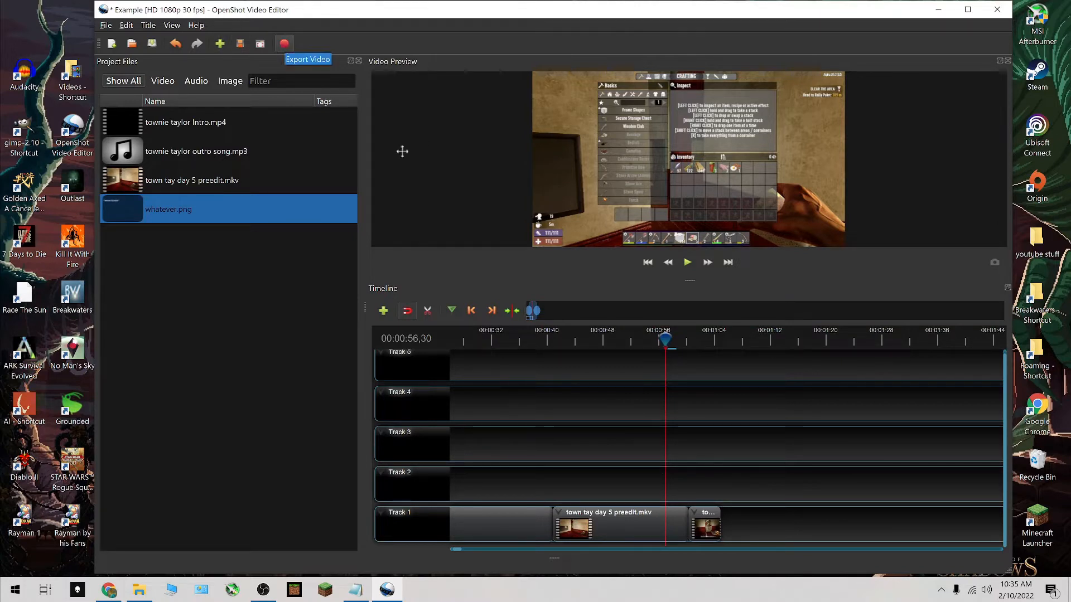
click(550, 337)
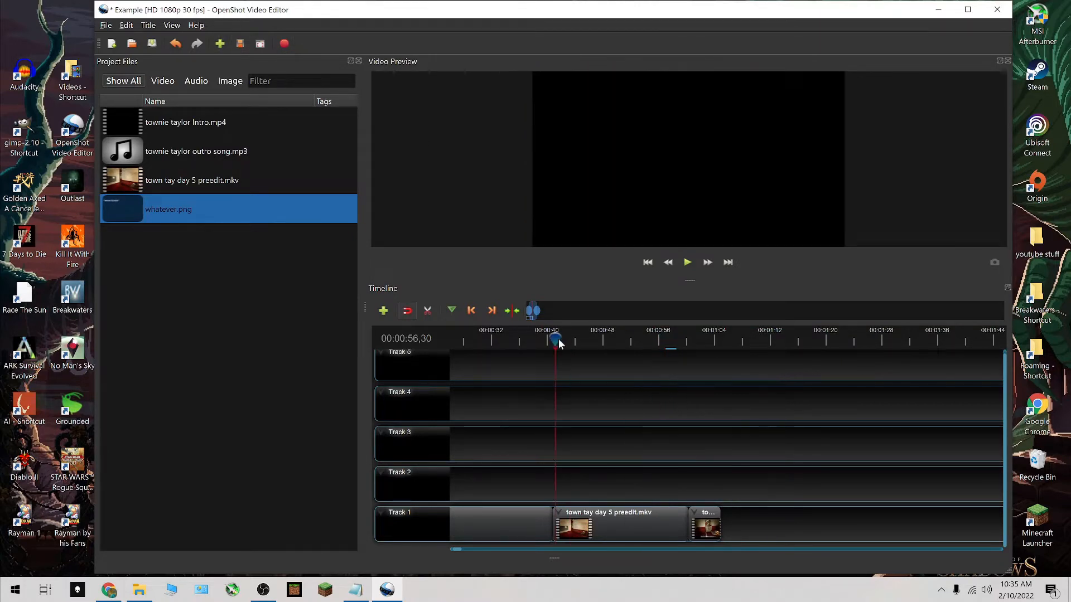
click(588, 341)
key(ctrl+s)
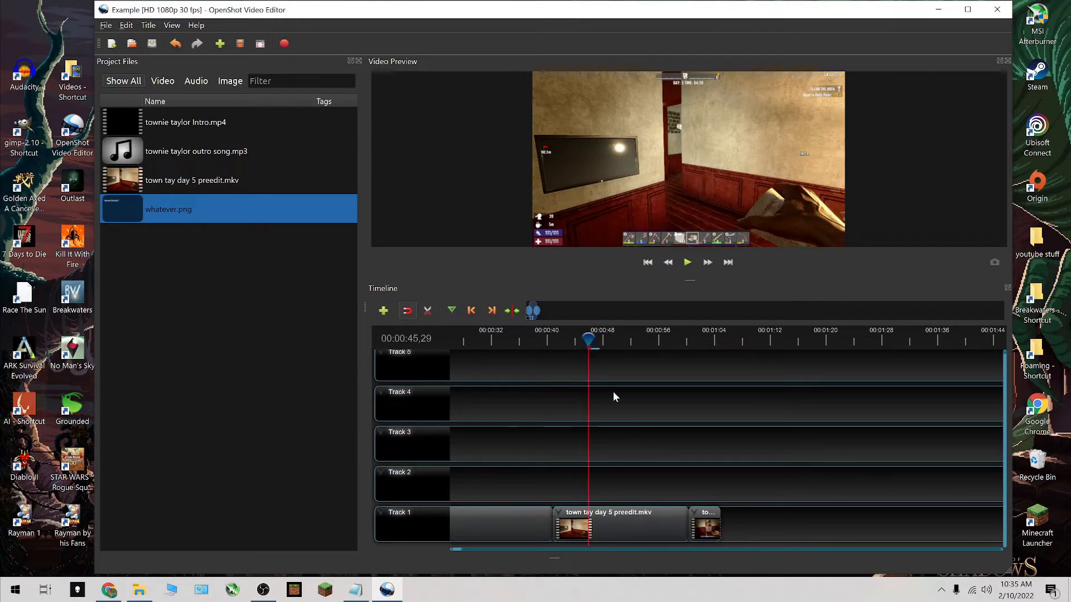
Slice the first gameplay piece on Track 1 at 00:00:55,29, keeping only the right side.
click(637, 337)
drag(650, 336, 658, 337)
right_click(605, 529)
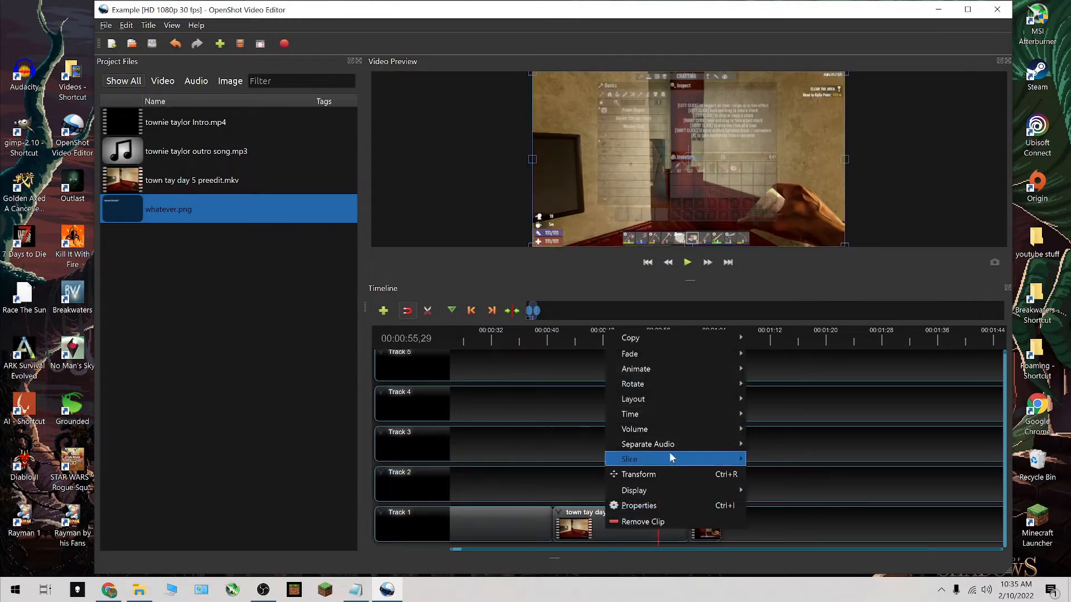
mouse_move(723, 456)
click(771, 490)
Move both remaining gameplay pieces back to back against the end of the intro clip and save the project.
drag(670, 520, 563, 524)
drag(712, 525, 605, 525)
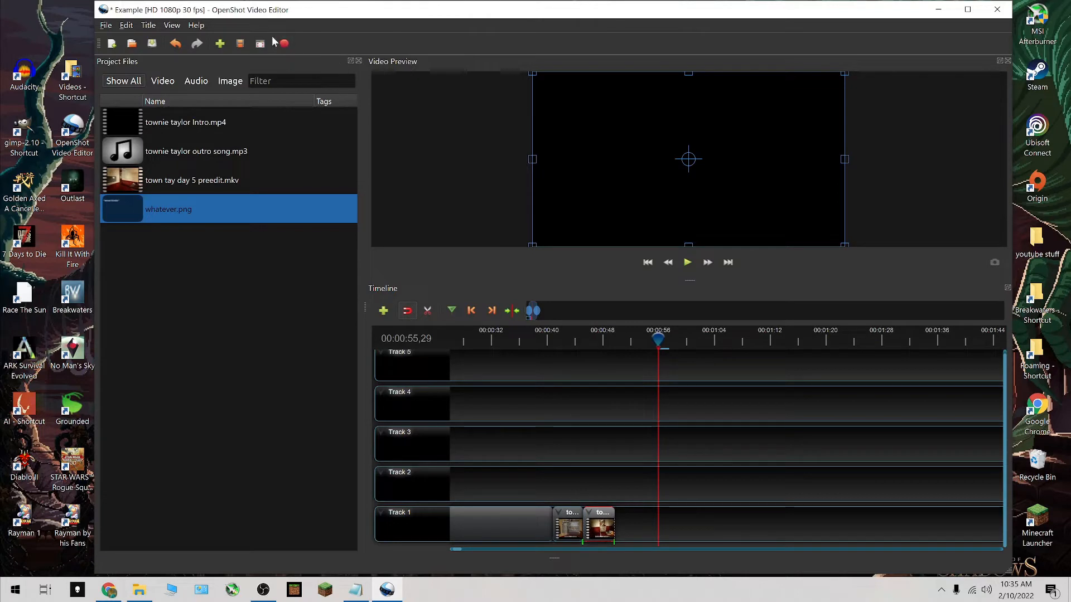
key(ctrl+s)
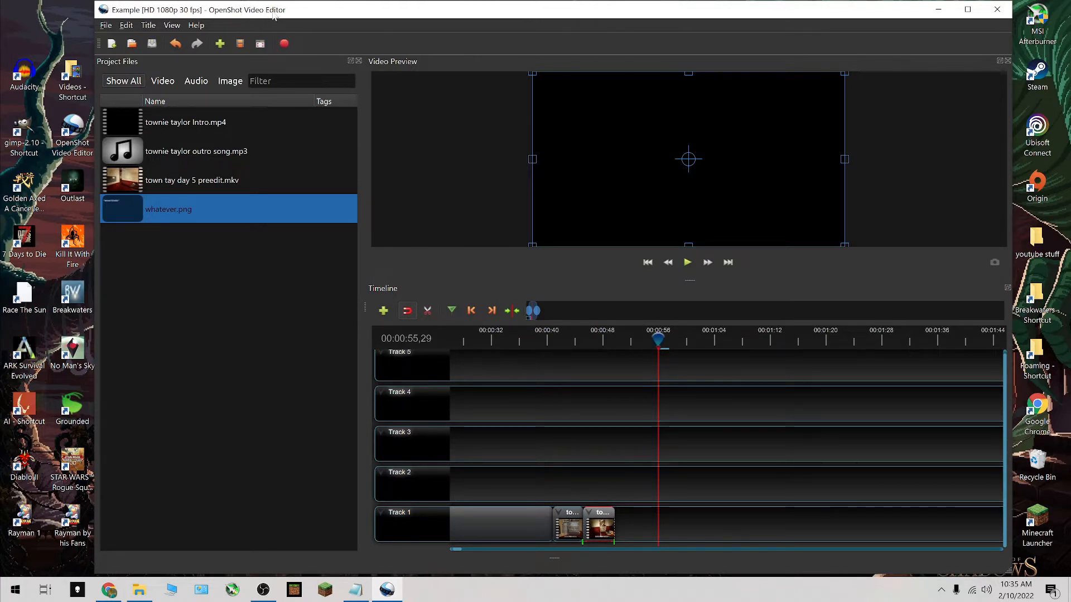
Export the video as Example to the Edits folder in MP4 (h.264), HD 1080p 30 fps (1920x1080), High quality, and finish the export.
click(285, 45)
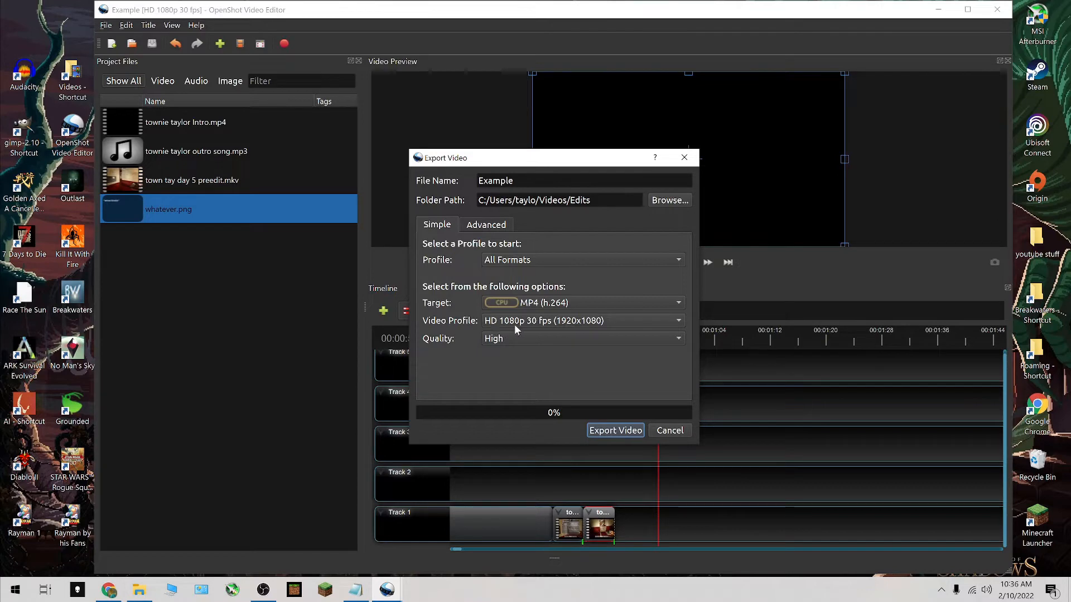
click(634, 327)
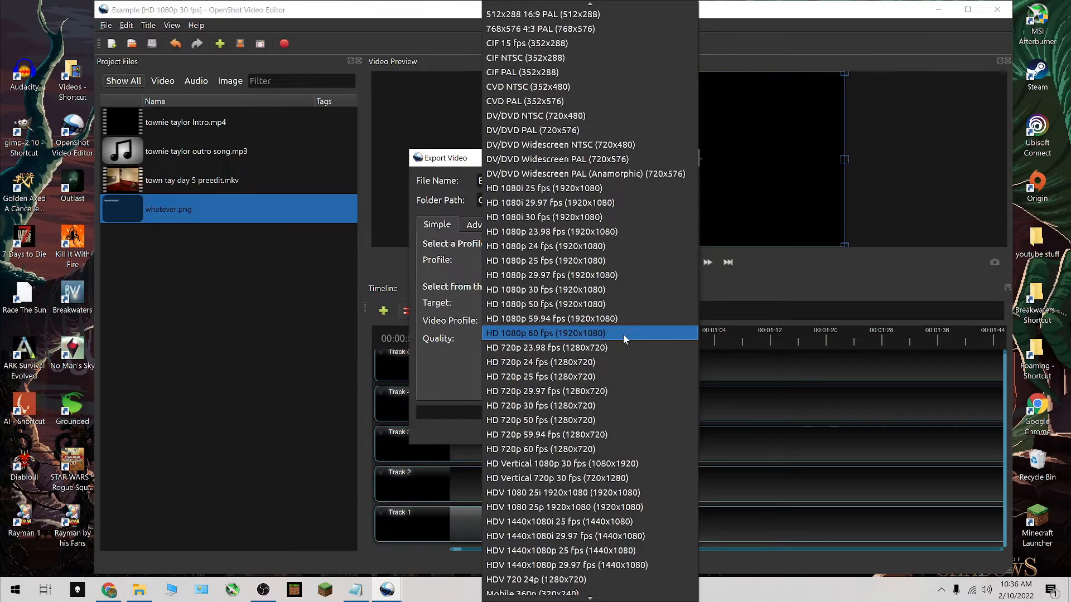
click(442, 384)
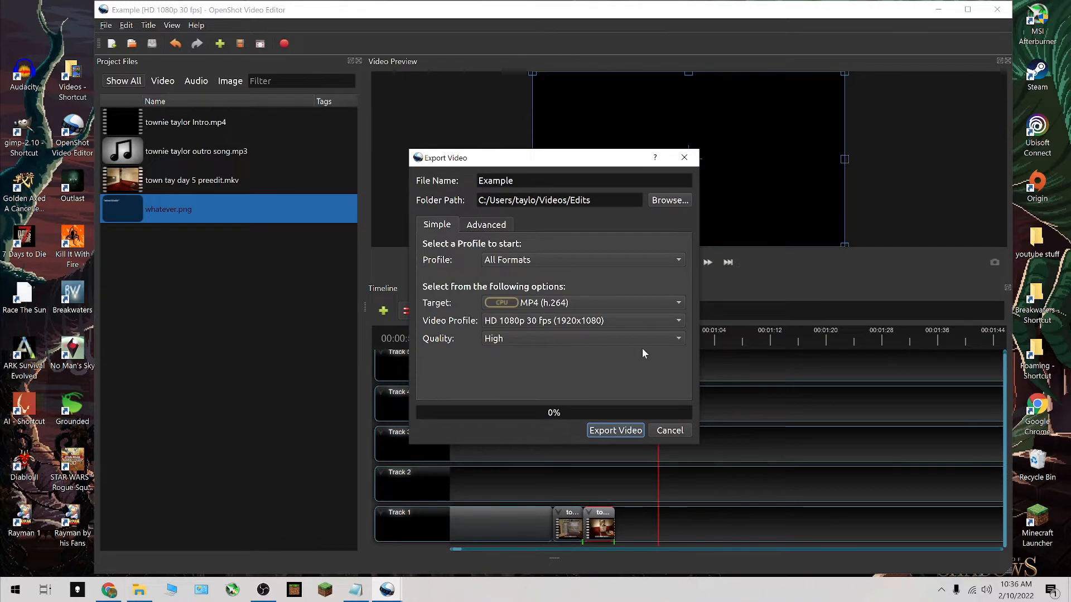
drag(563, 158, 336, 155)
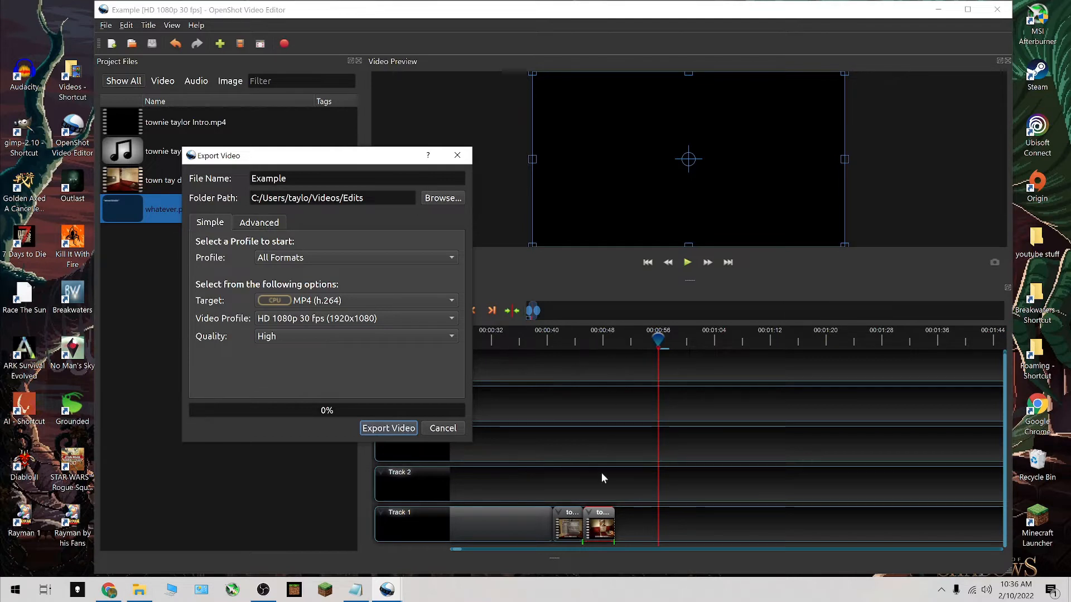
click(373, 433)
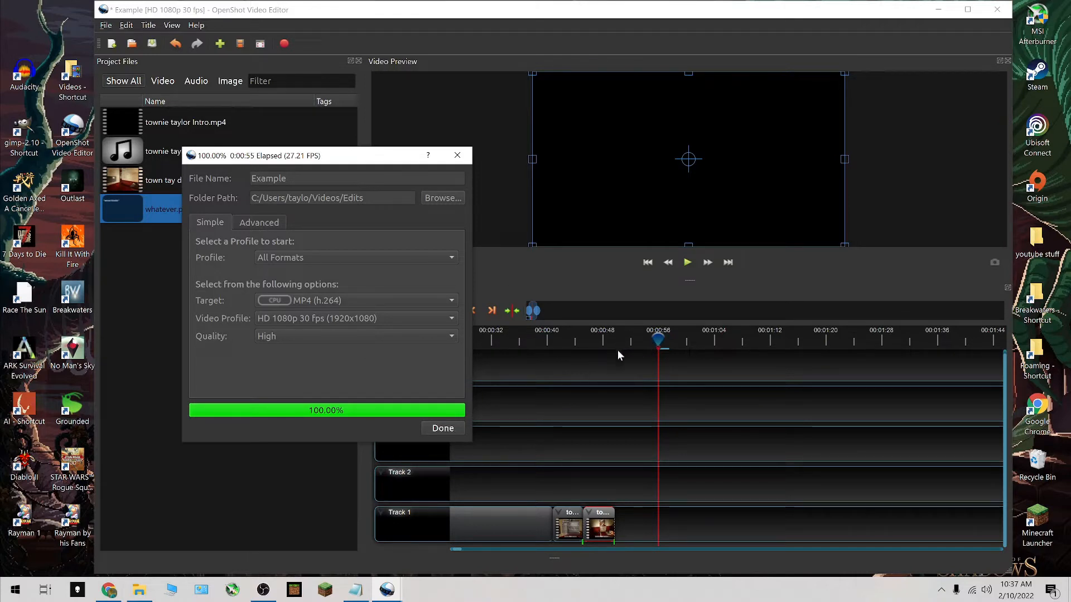
click(445, 430)
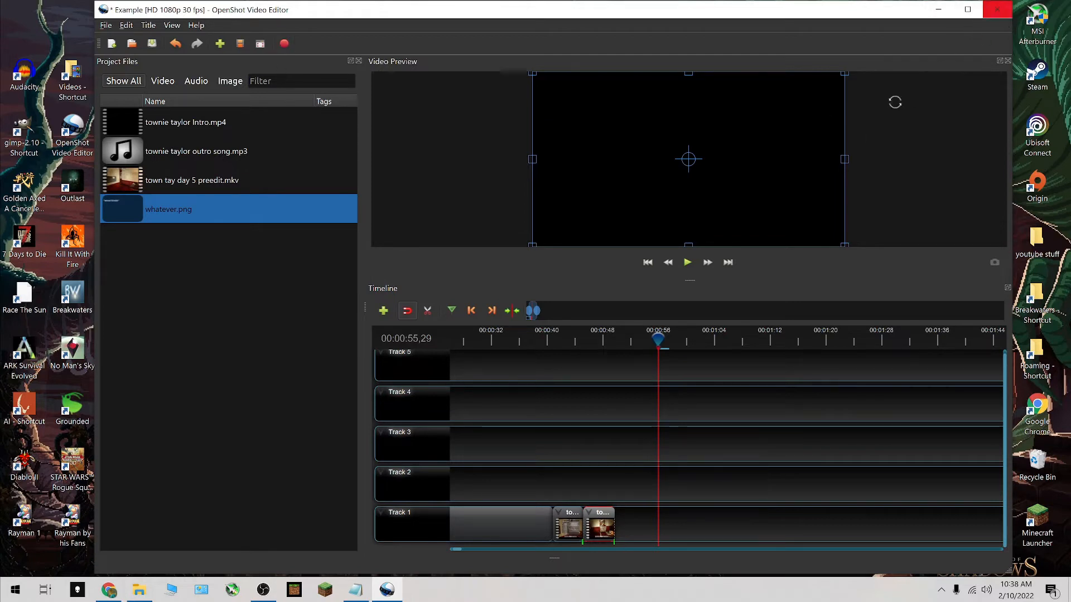
Save the frame at 00:00:47,02 as the PNG image Frame-01412 in the Edits folder.
click(613, 338)
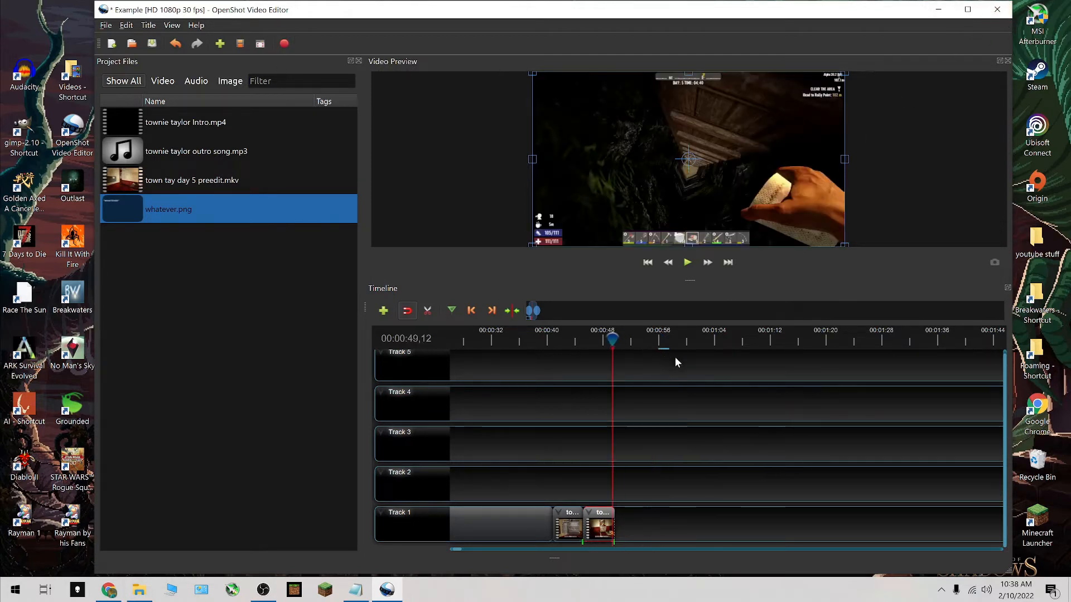
click(597, 338)
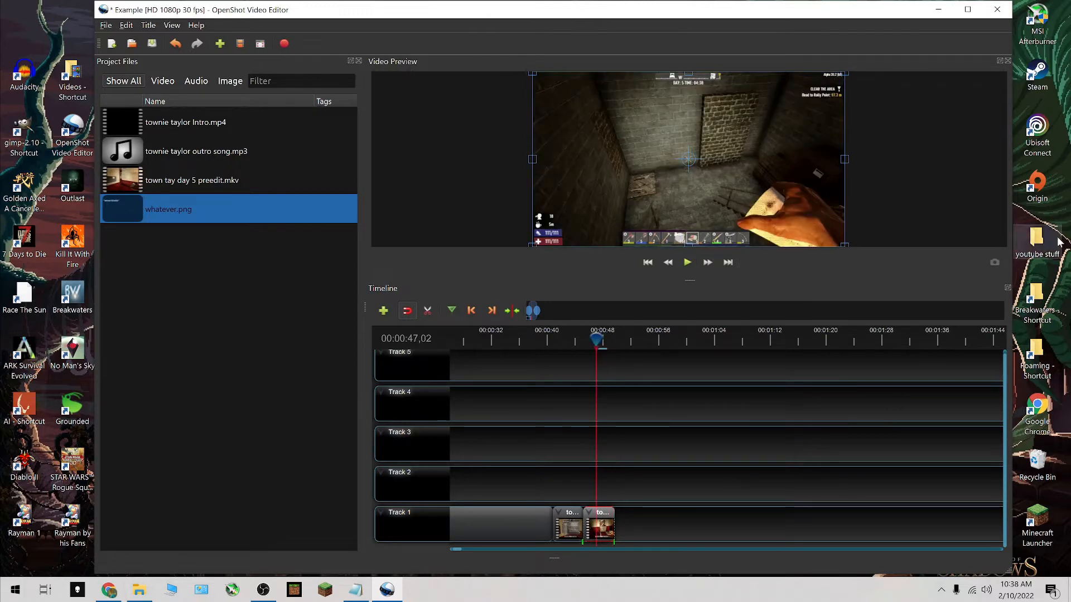
click(994, 262)
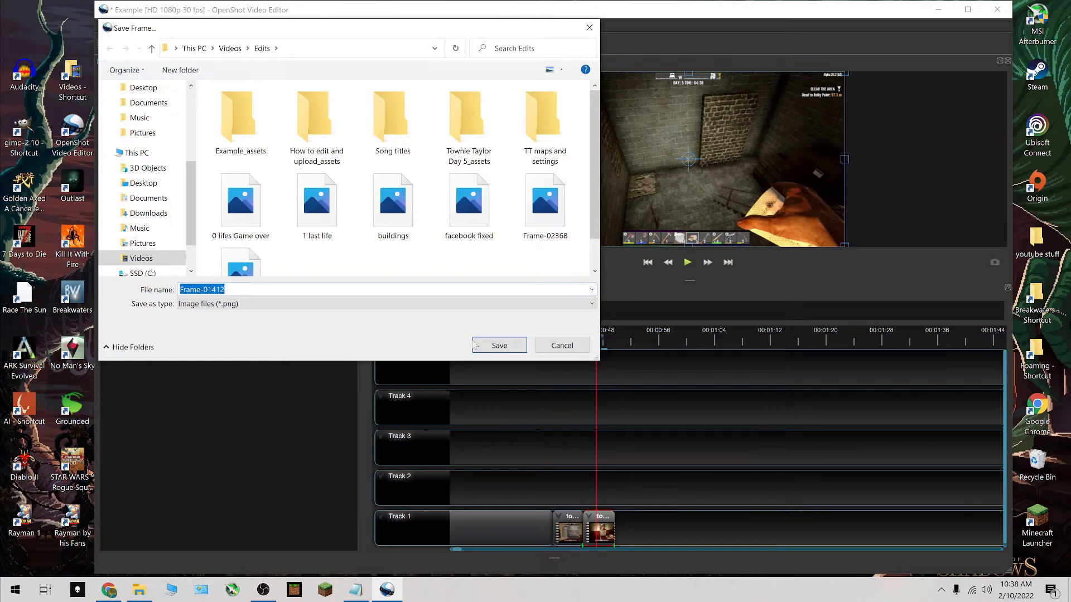
click(494, 347)
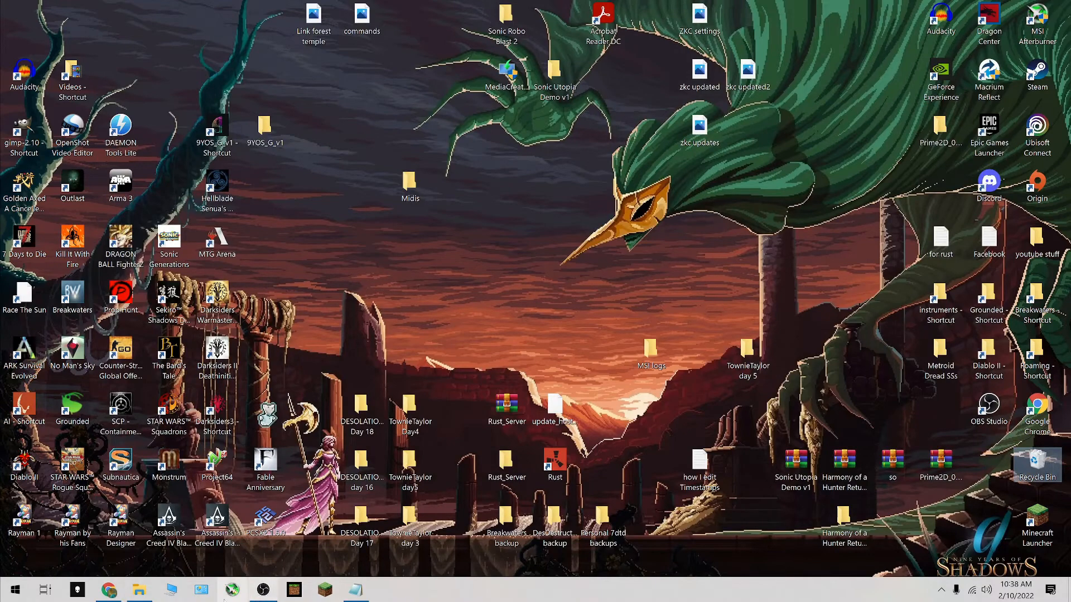
Switch to the Edits folder in File Explorer and select the saved Frame-01412 image.
click(138, 590)
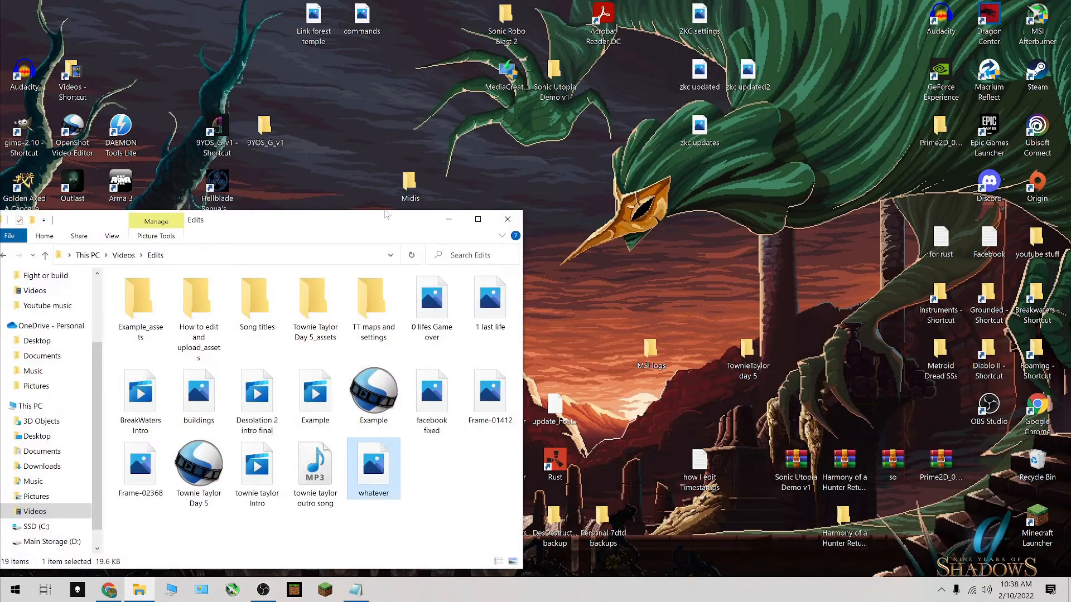
drag(387, 215, 602, 145)
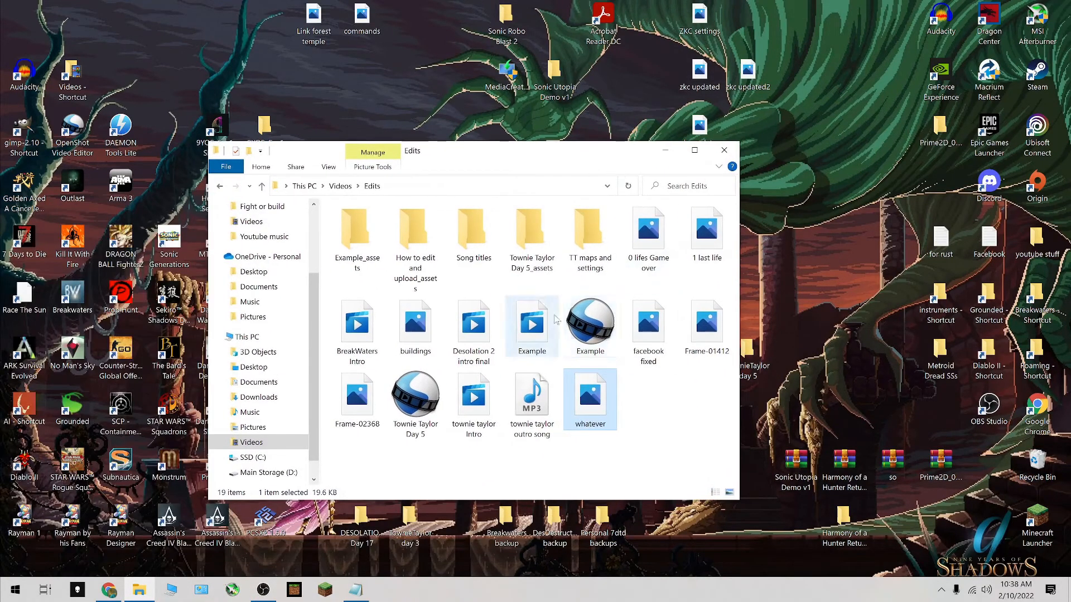
click(707, 341)
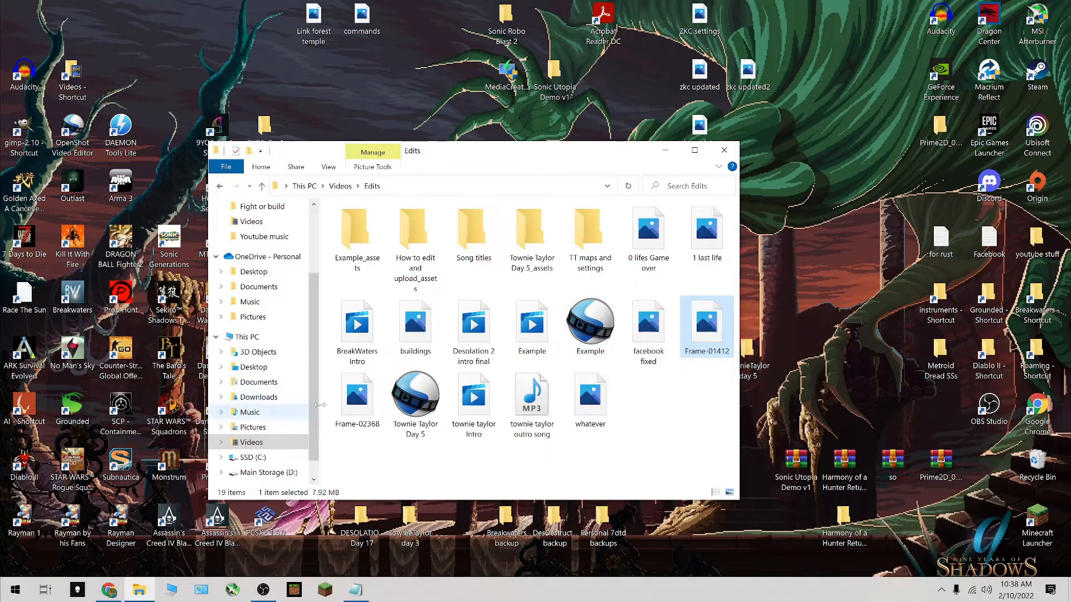
Open the saved Frame-01412 image in GIMP, show the logos folder of Videos in File Explorer, and return to the image.
drag(349, 403, 342, 446)
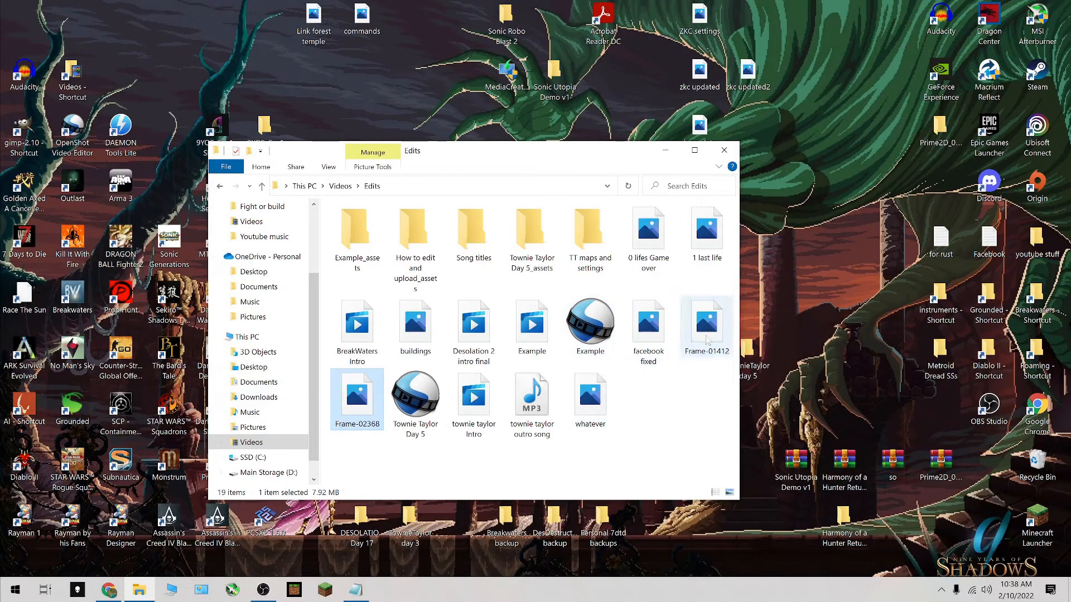
drag(706, 337, 24, 137)
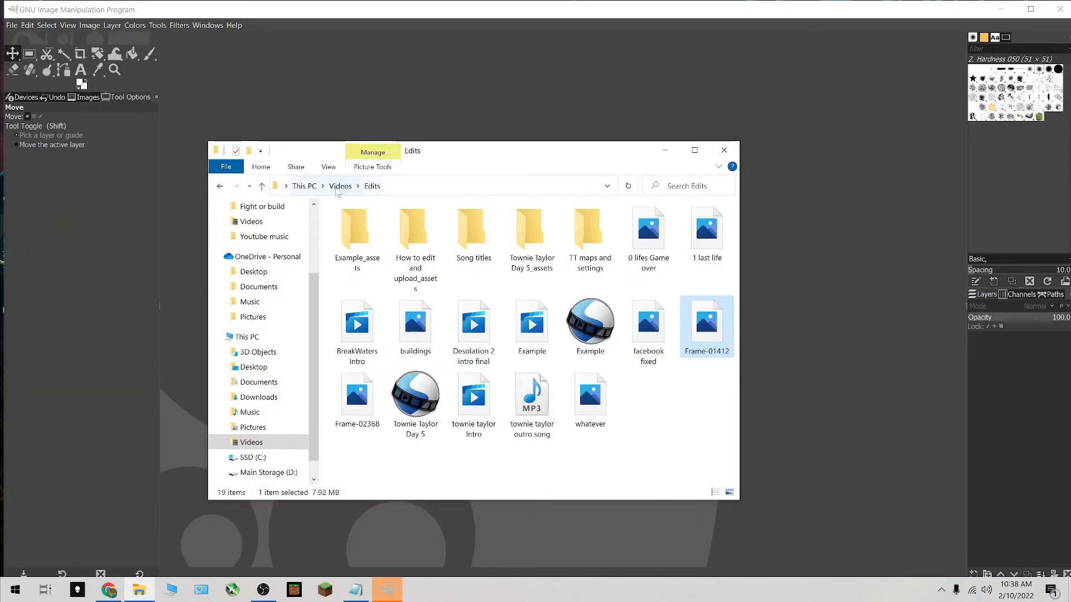
click(338, 187)
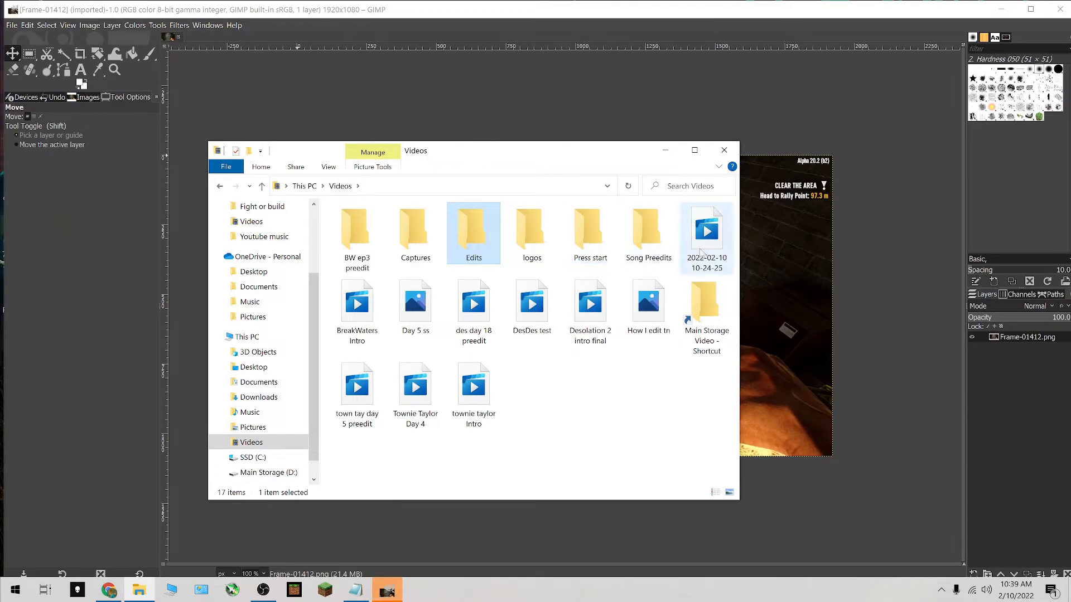
double_click(527, 228)
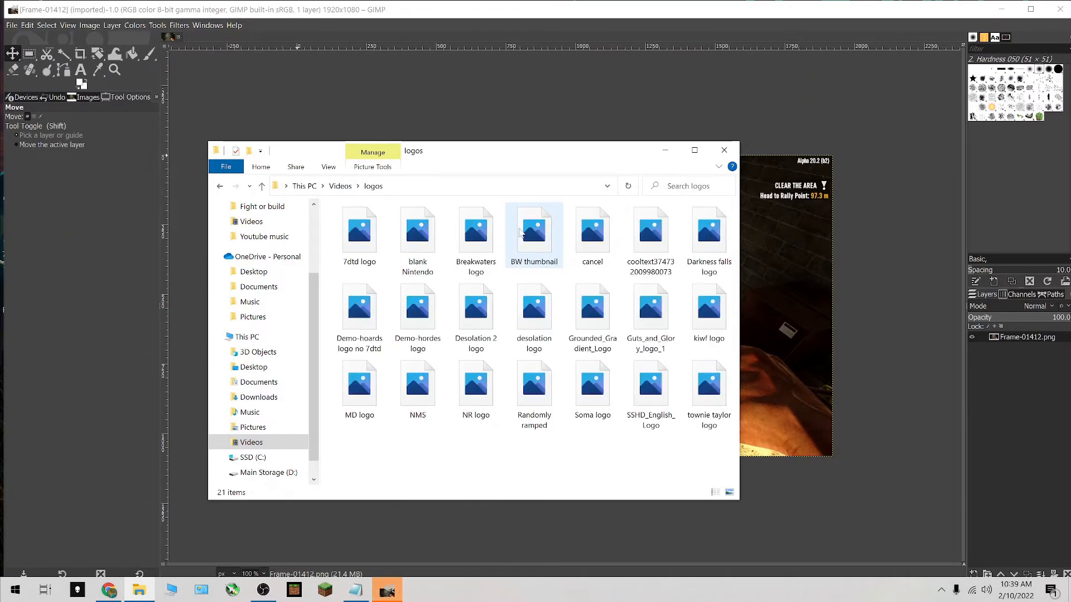
drag(530, 151, 362, 79)
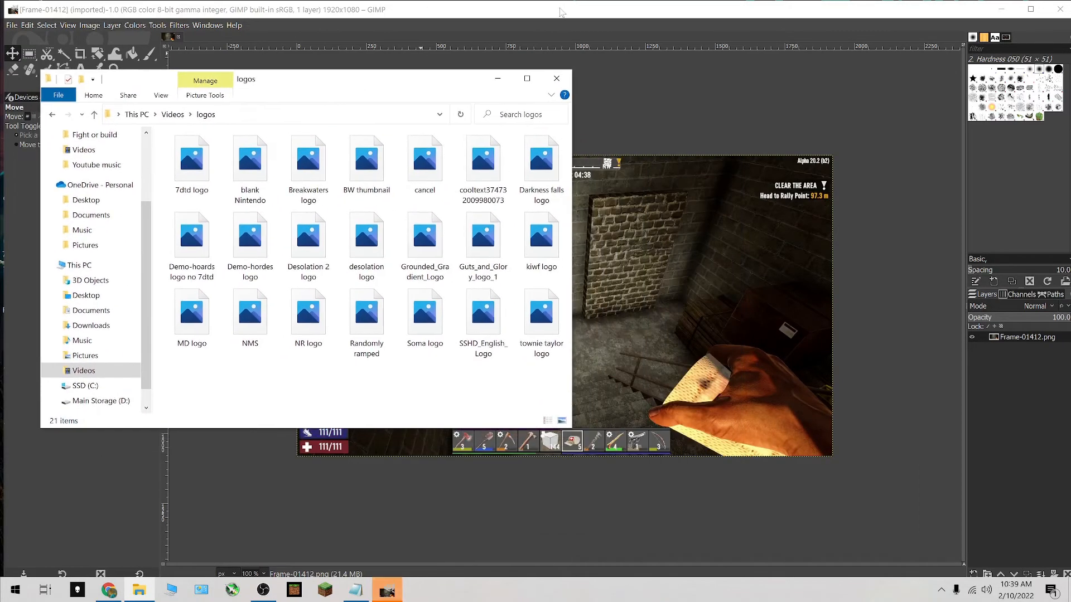
click(559, 8)
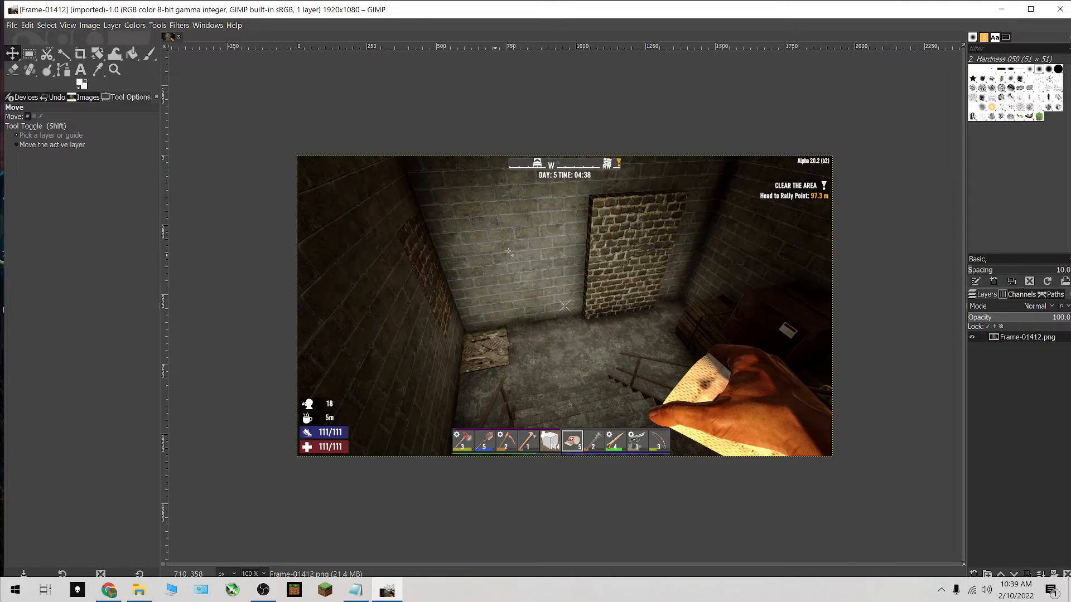
Scale the Frame-01412 image to 1280 × 720 pixels with Cubic interpolation.
click(12, 26)
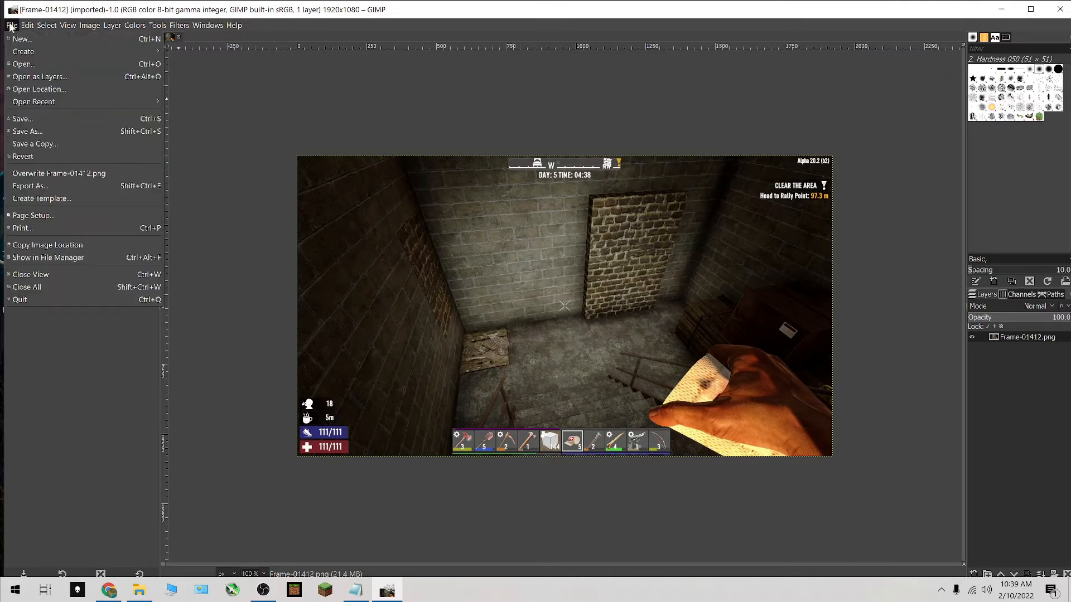
click(407, 235)
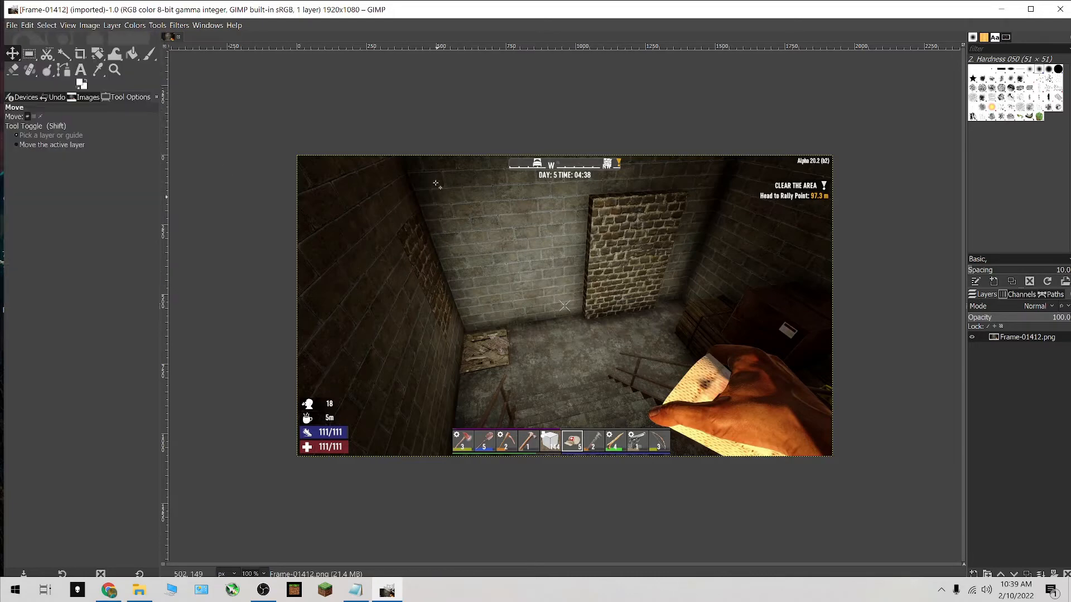
right_click(382, 249)
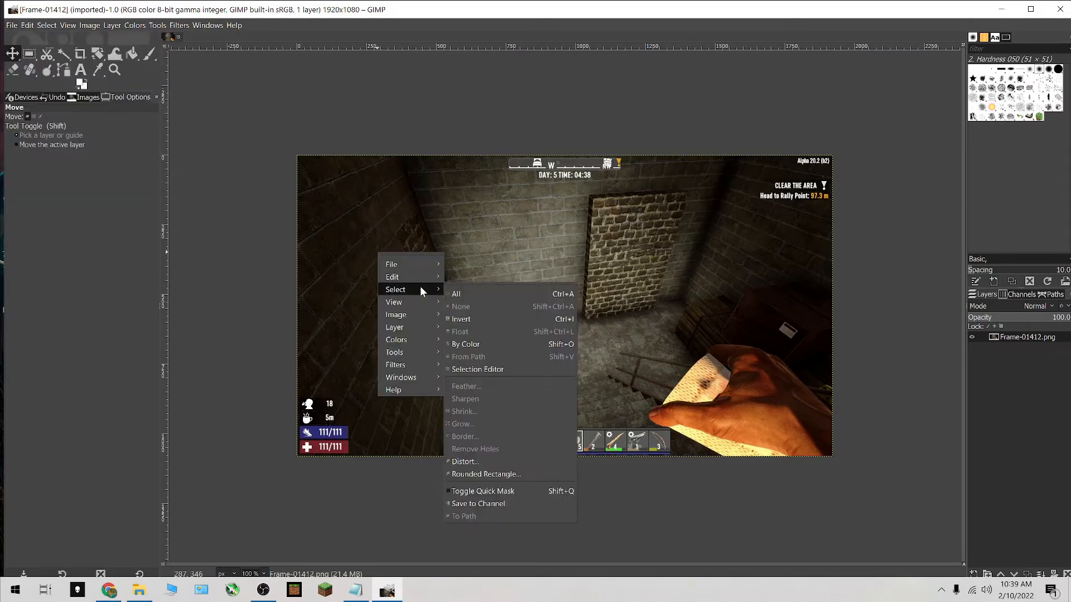
mouse_move(421, 318)
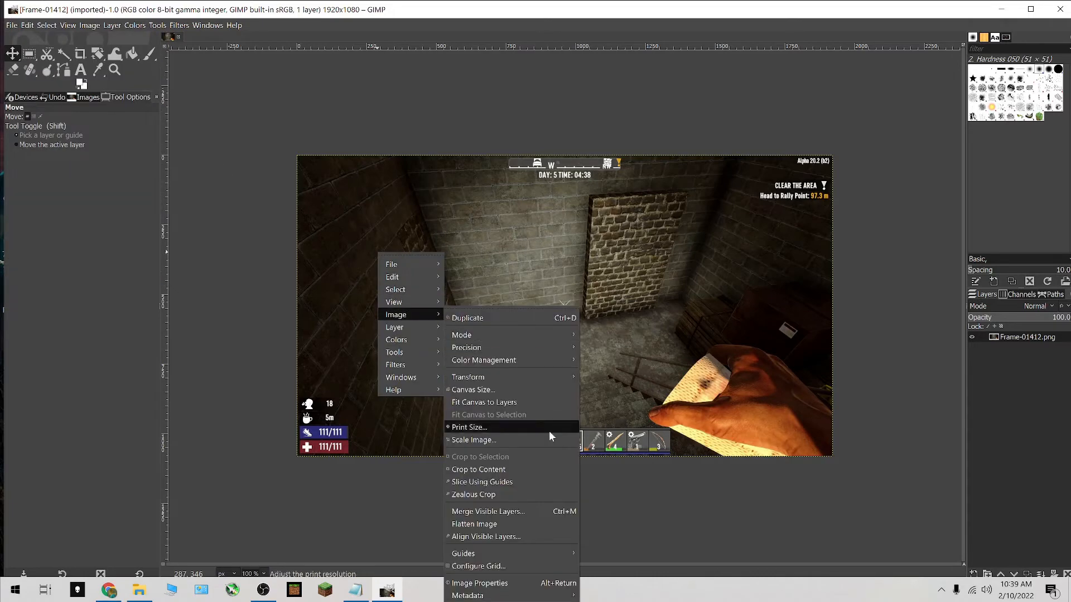
click(528, 441)
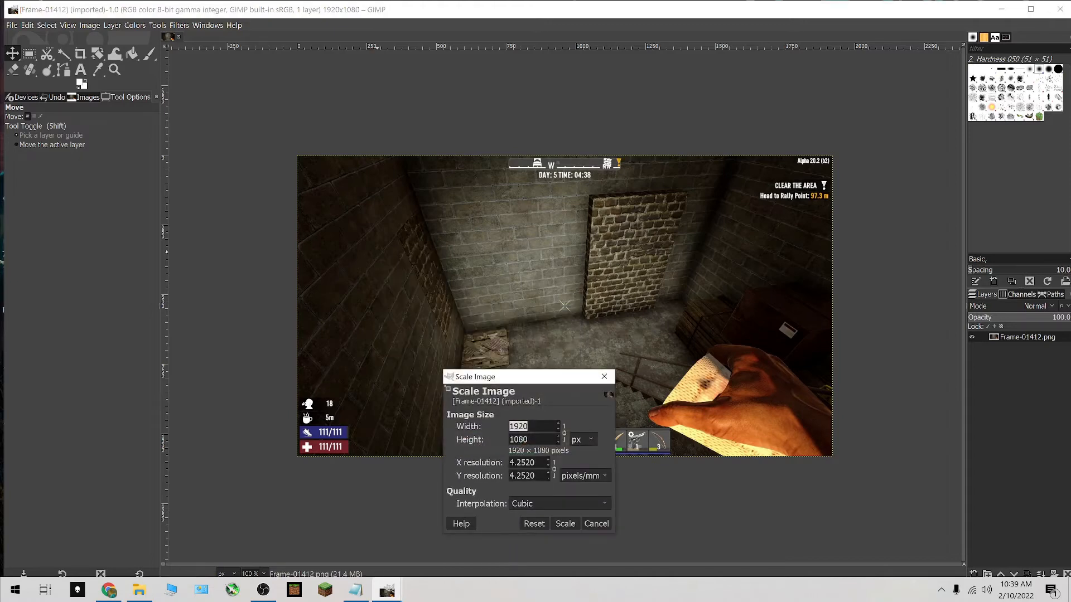
key(Tab)
text(720)
key(Return)
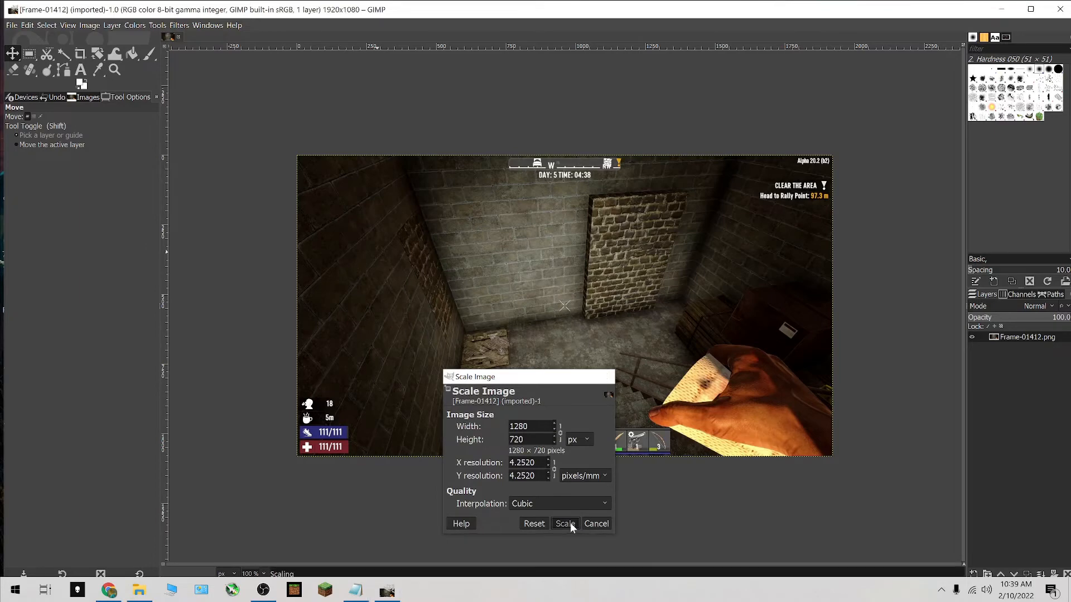
click(570, 523)
Add the townie taylor logo image from the logos folder as a new layer over the frame.
scroll(588, 296, up, 1)
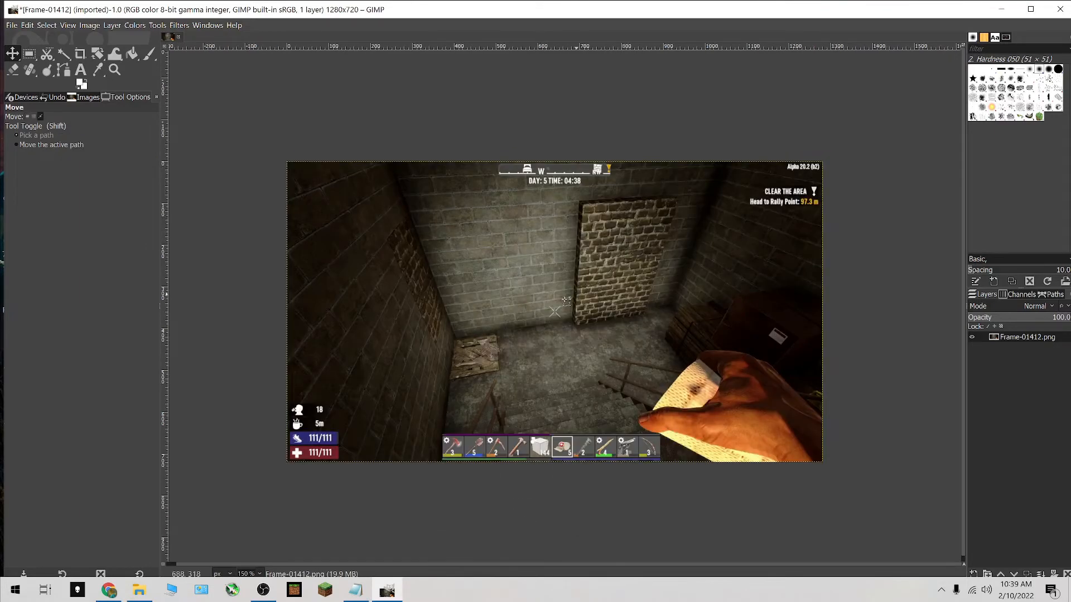
click(139, 590)
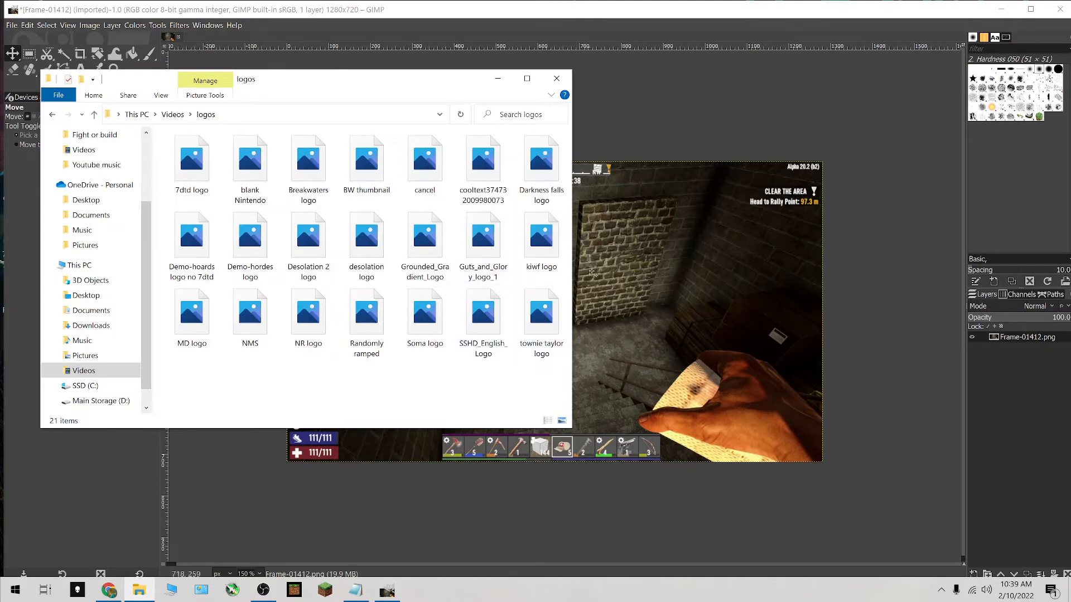
drag(532, 323, 643, 80)
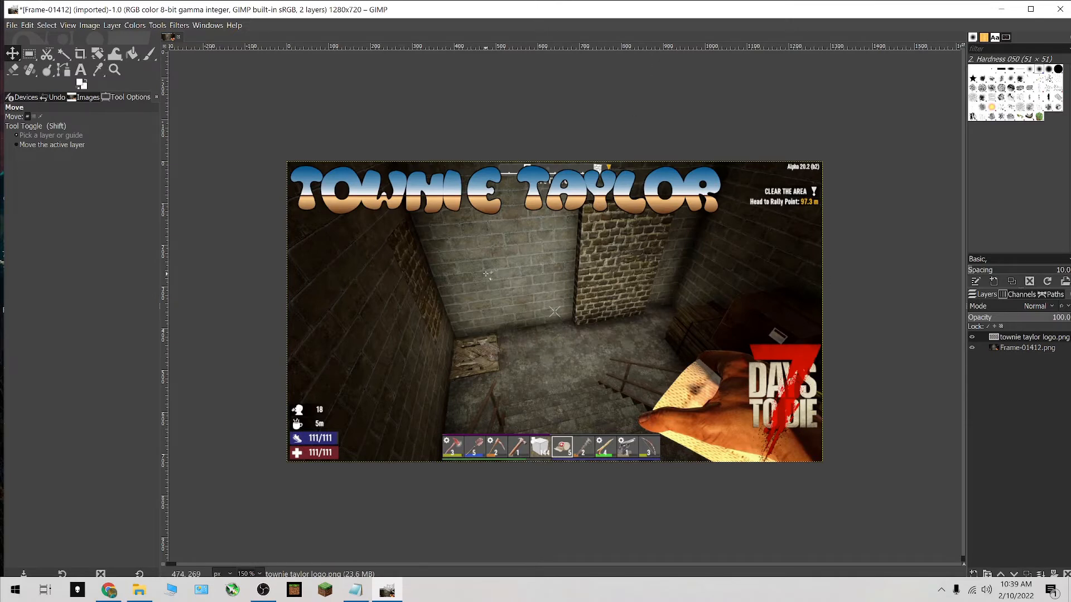
Add the white 100 px Sans-serif Bold text "Example" and move it to the lower centre, just above the game's item bar.
click(81, 69)
click(366, 387)
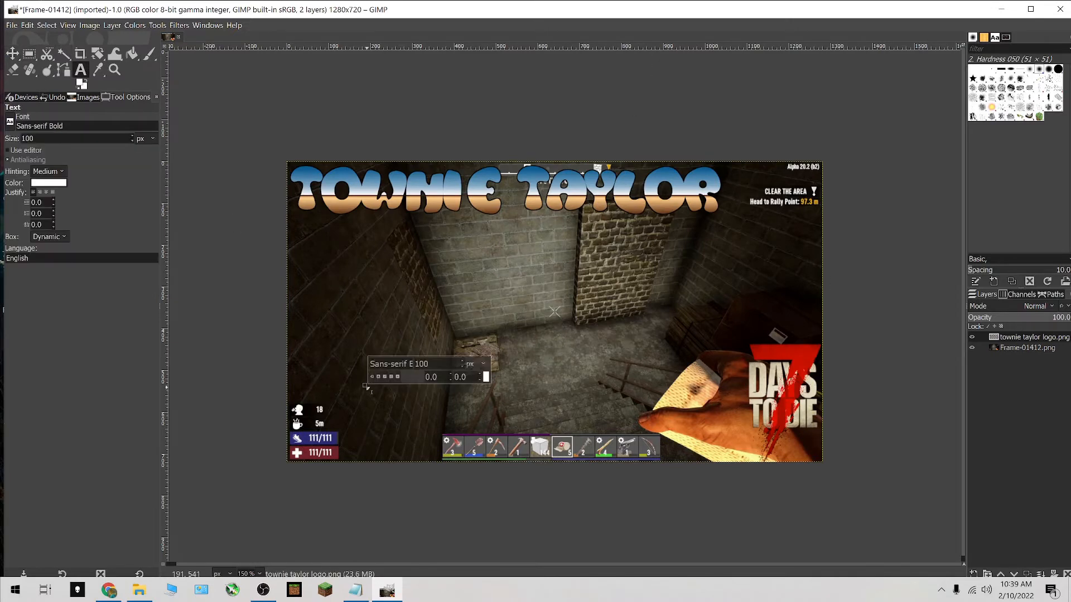
text(Ex)
text(ample)
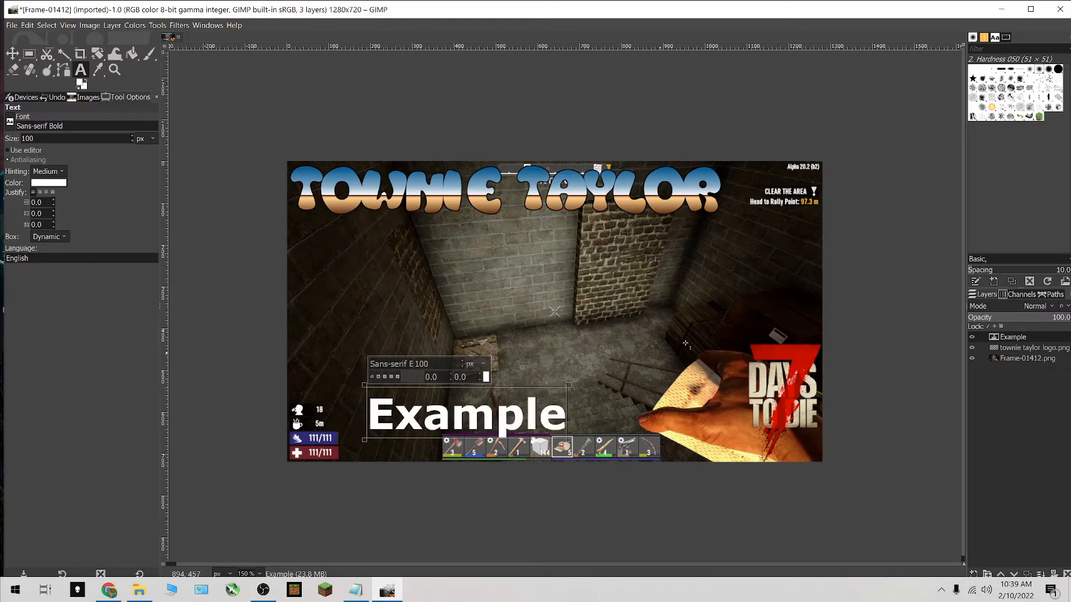
click(863, 291)
click(11, 52)
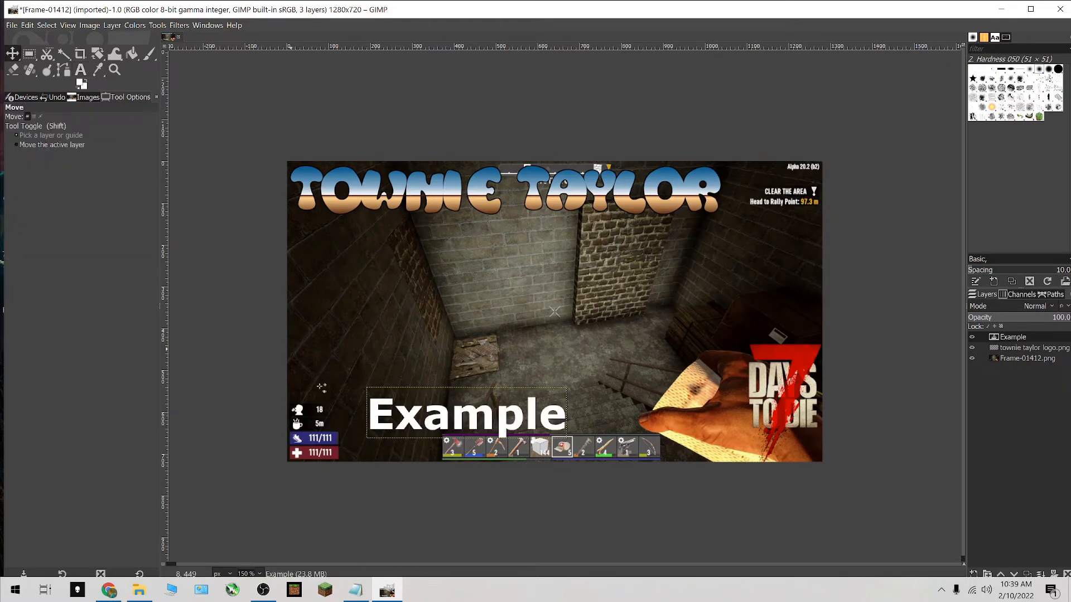
drag(377, 418, 456, 416)
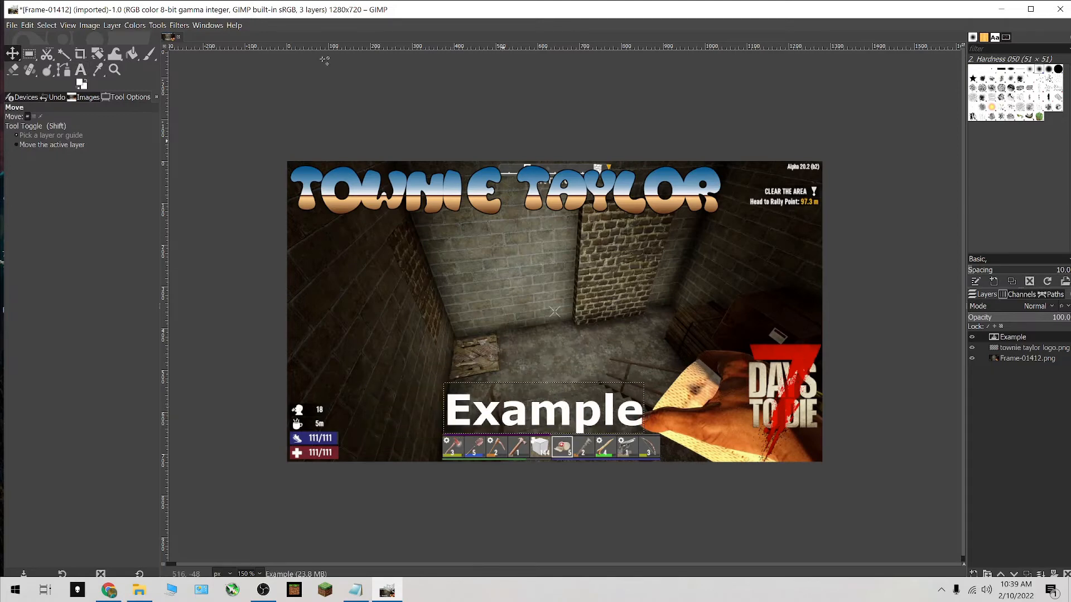
Export the thumbnail as the PNG image "example tn" to the Edits folder with the default PNG options.
click(8, 25)
click(44, 185)
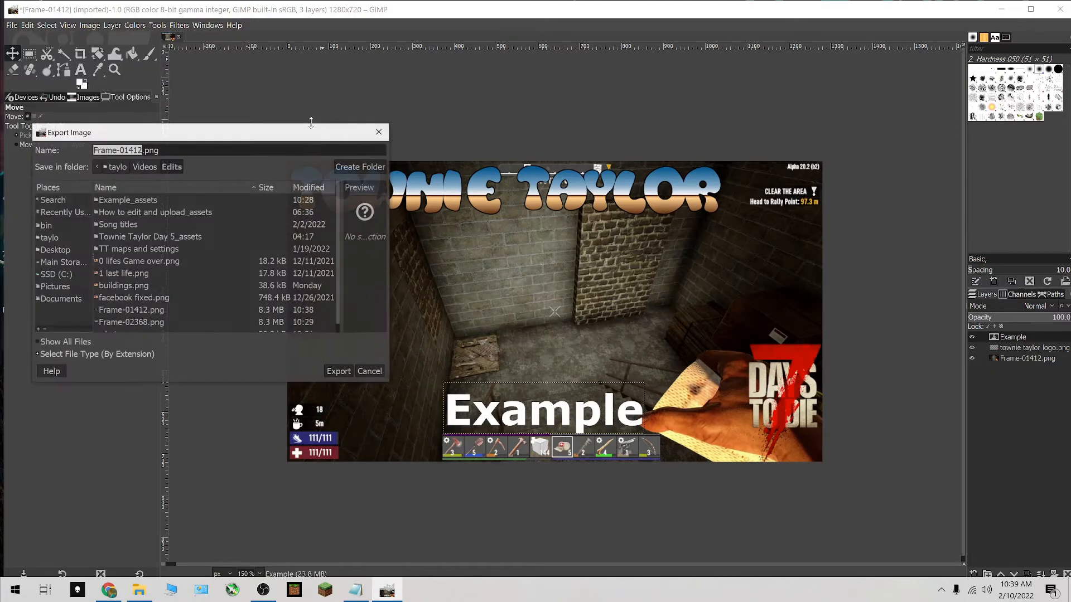
text(example)
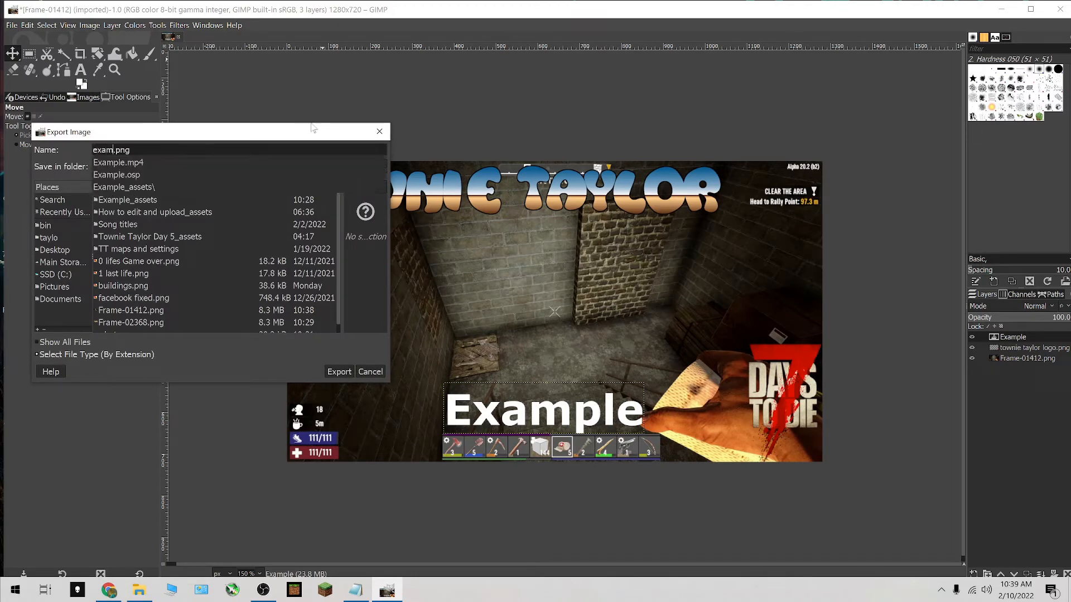
text( tn)
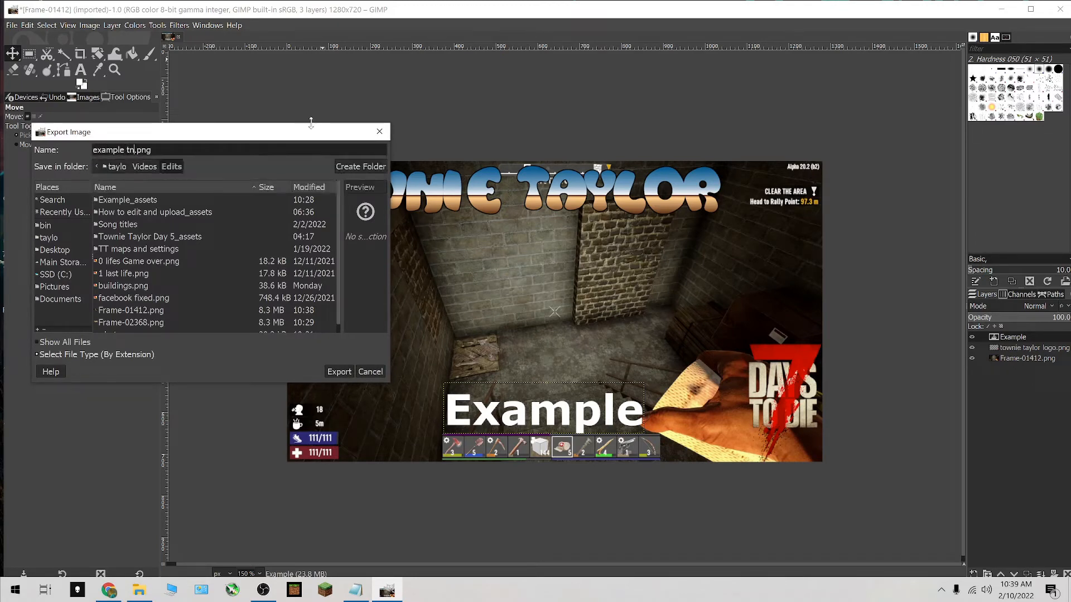
key(Return)
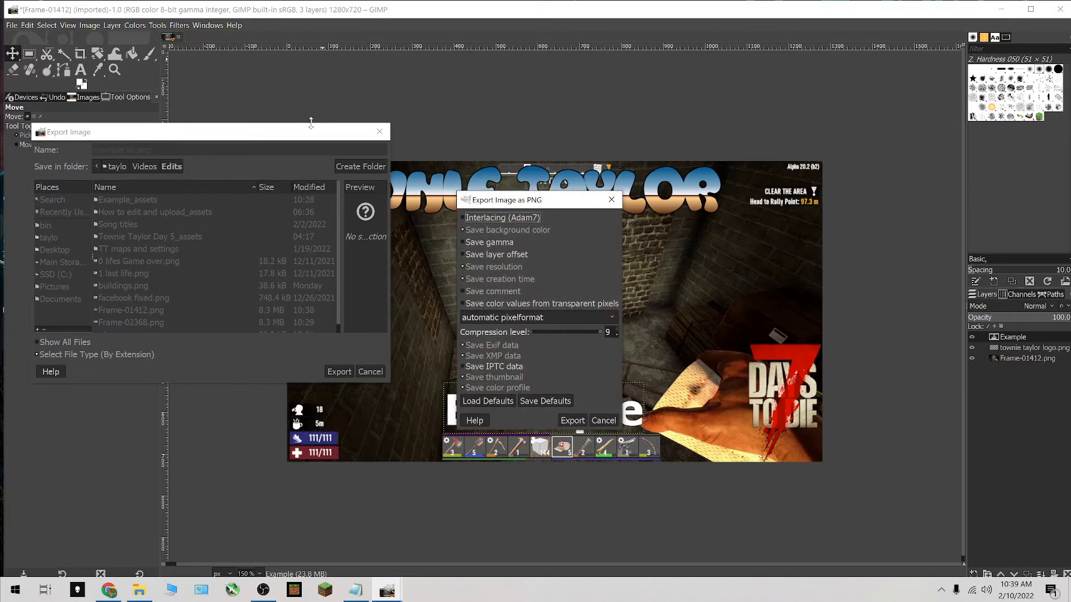
key(Return)
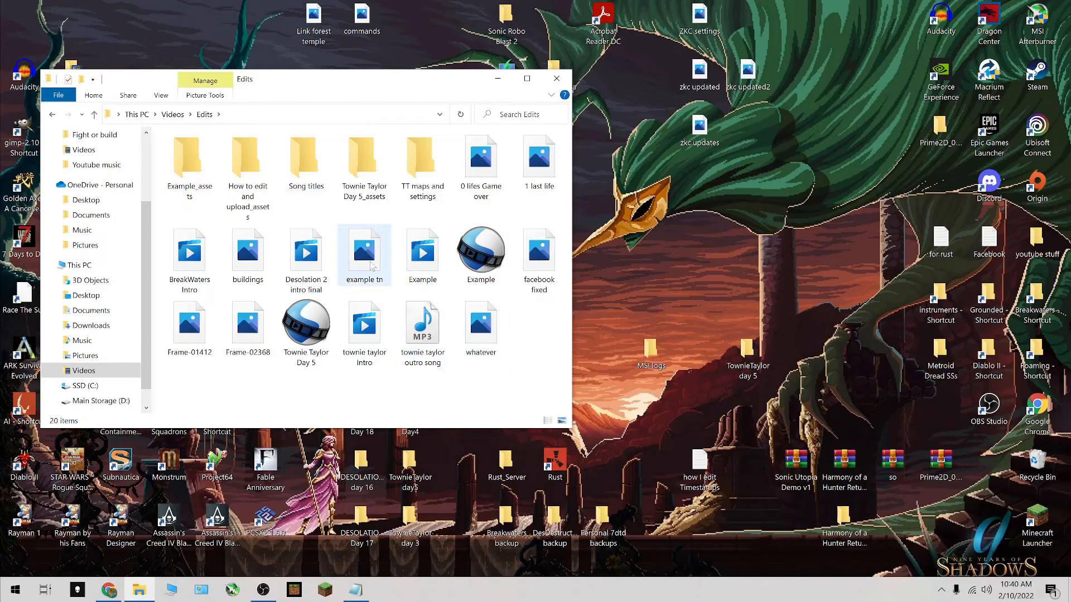
Move the example tn image from the Edits folder to the Videos folder in File Explorer and open Videos.
click(367, 266)
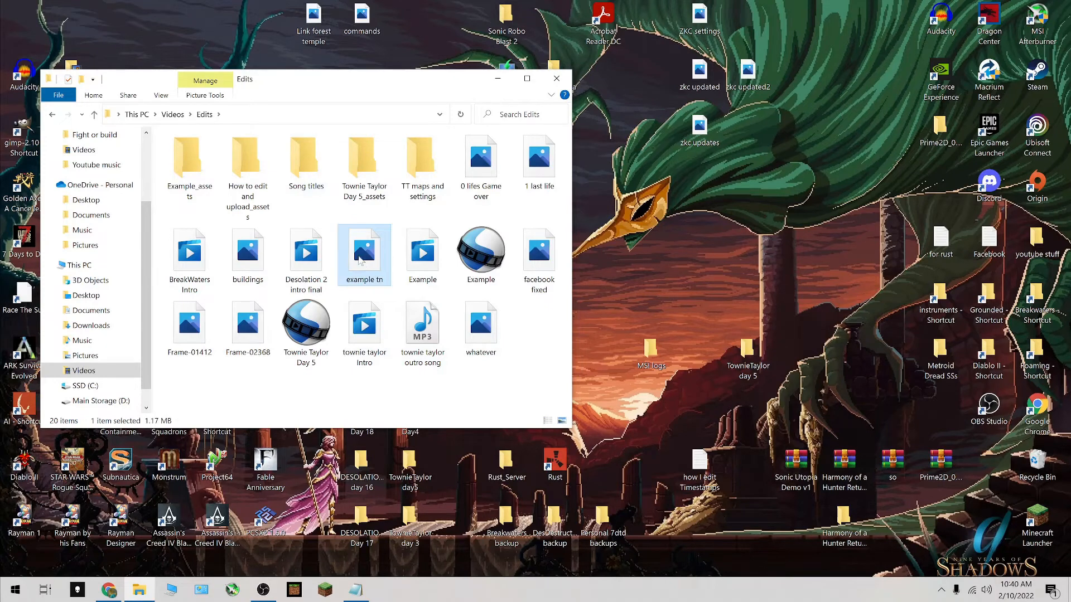
drag(366, 266, 165, 114)
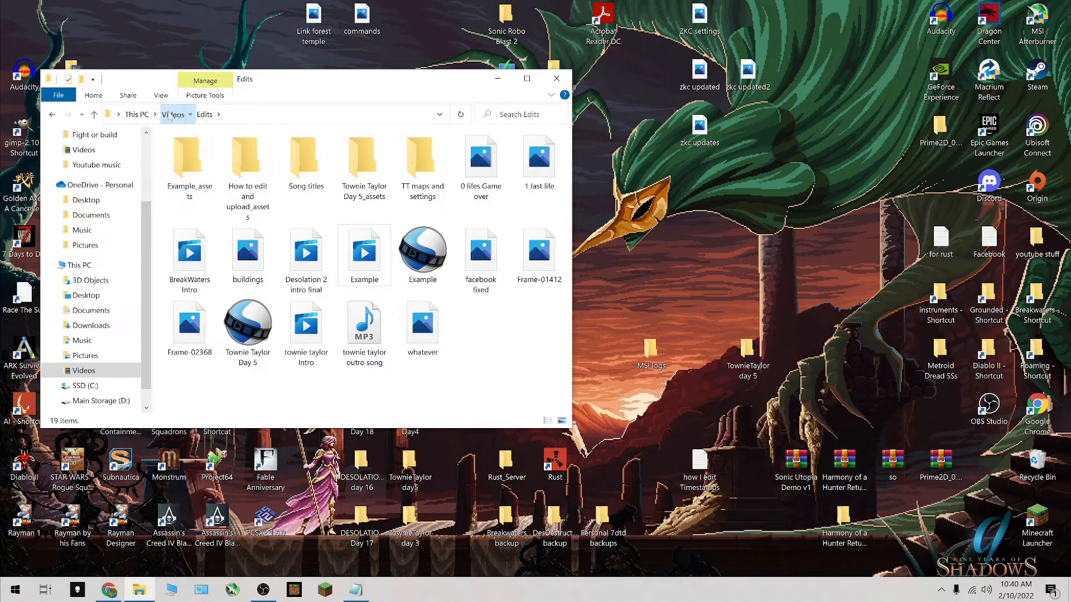
click(167, 114)
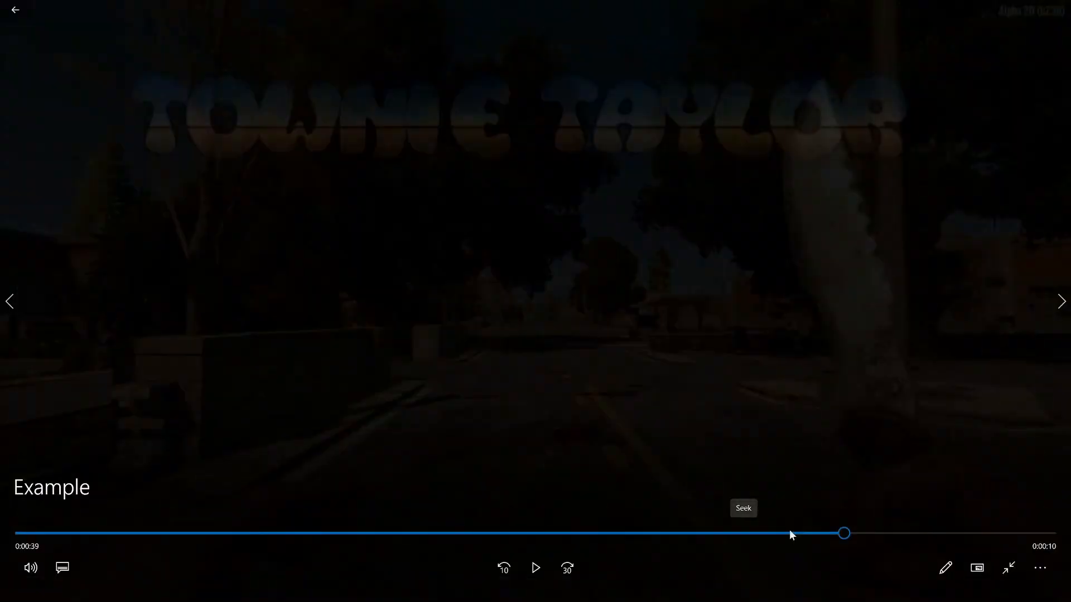
Play the last part of the exported Example video through to its end and close the player.
click(792, 533)
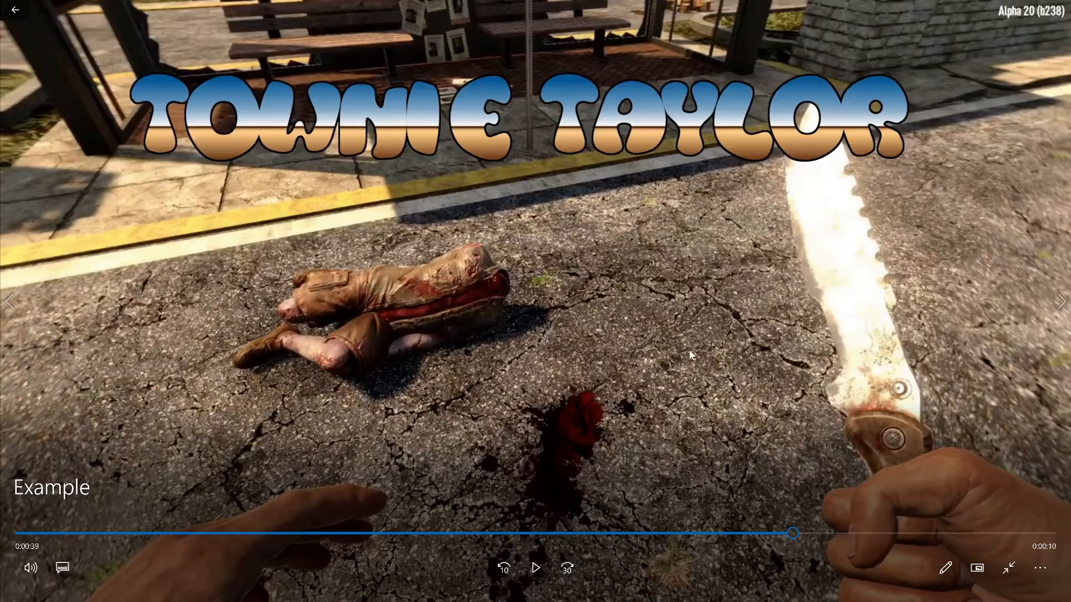
click(535, 569)
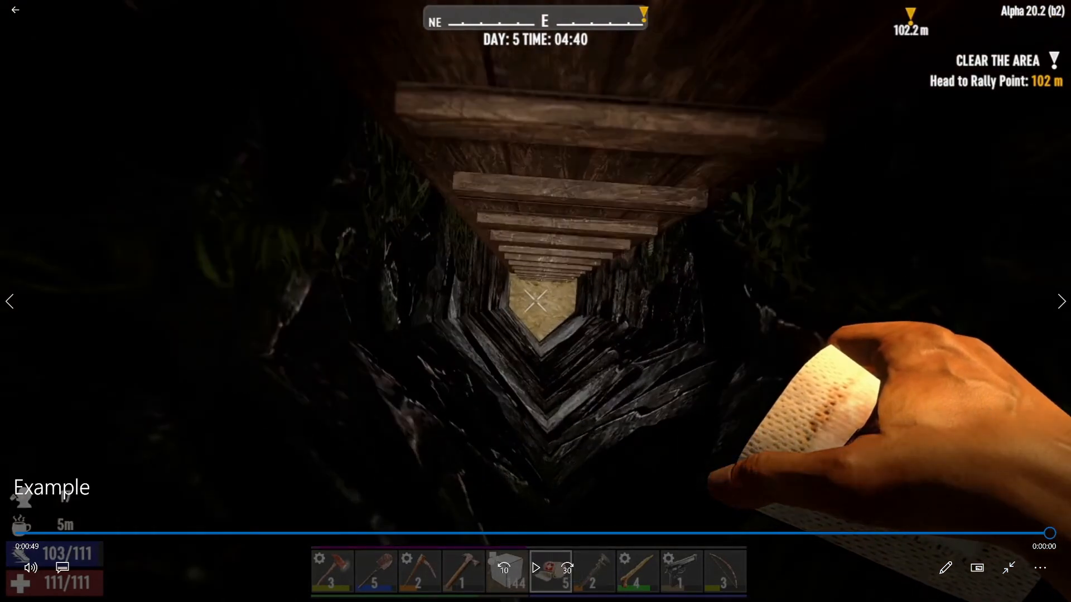
click(1057, 8)
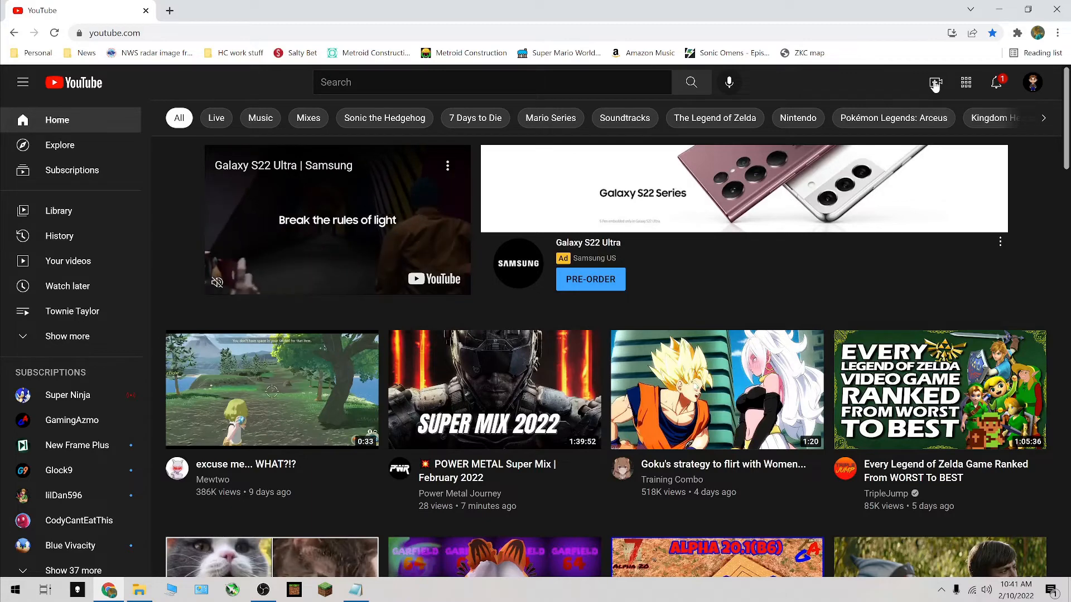
Start a video upload on YouTube in the browser and add the Example video from the Videos folder.
click(935, 84)
click(969, 111)
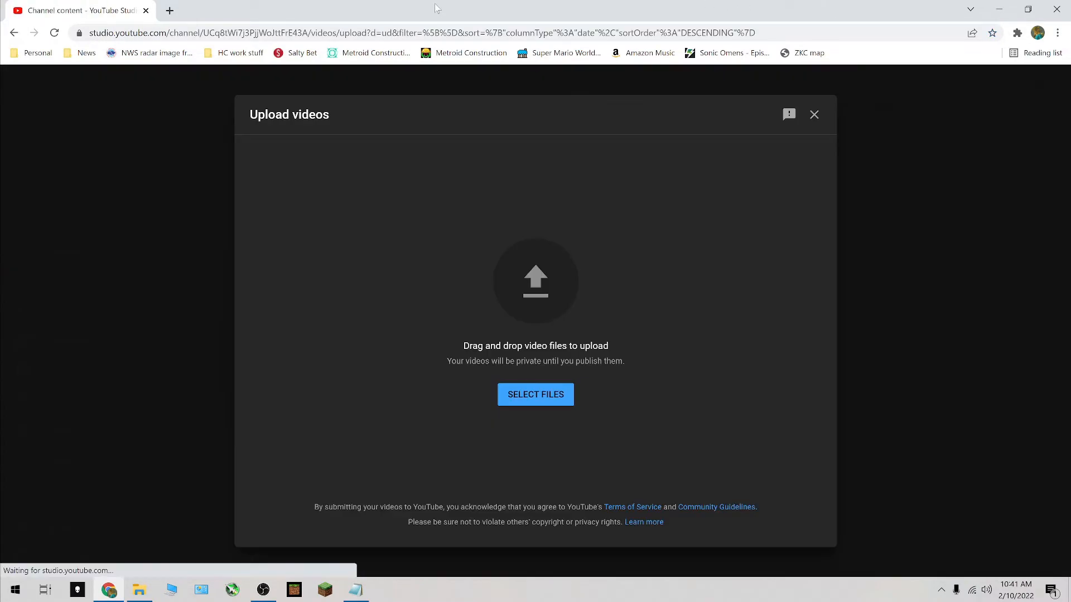
click(151, 595)
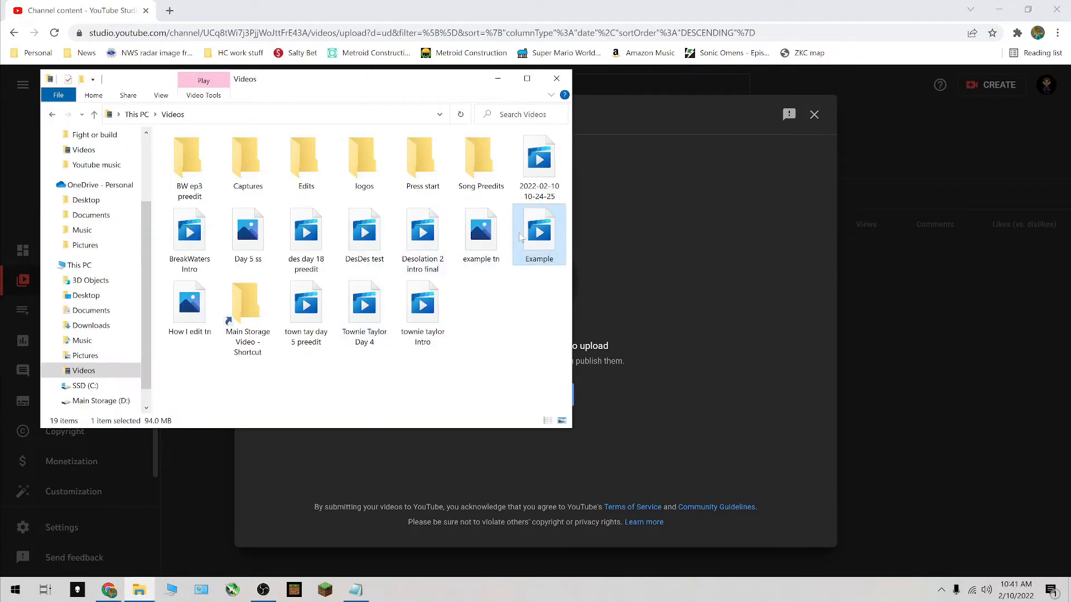
drag(536, 237, 637, 253)
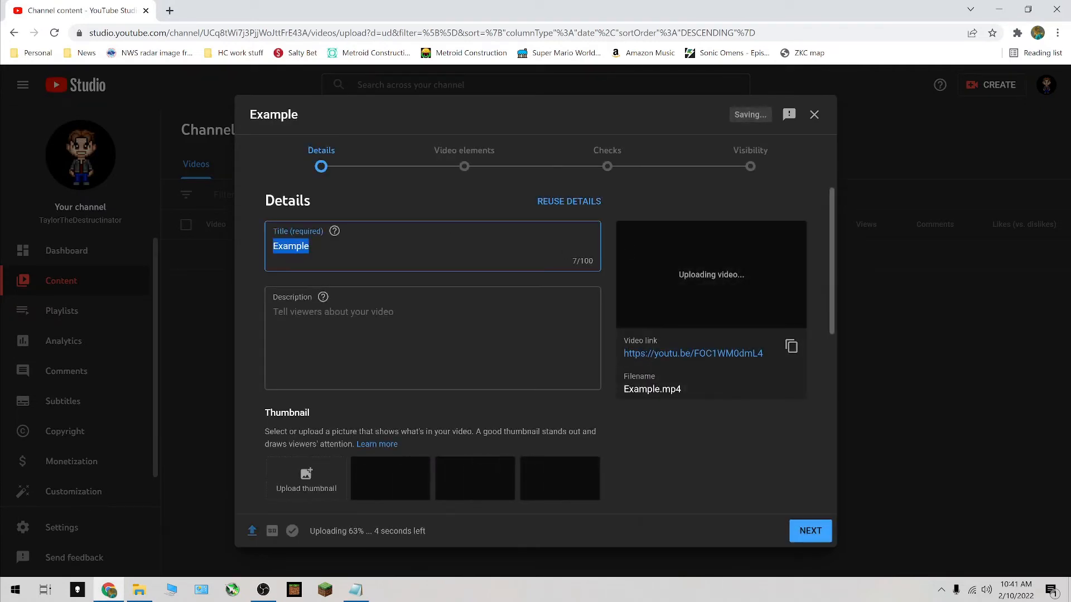
Set the uploaded video's title to "Example not gonna happen".
click(309, 246)
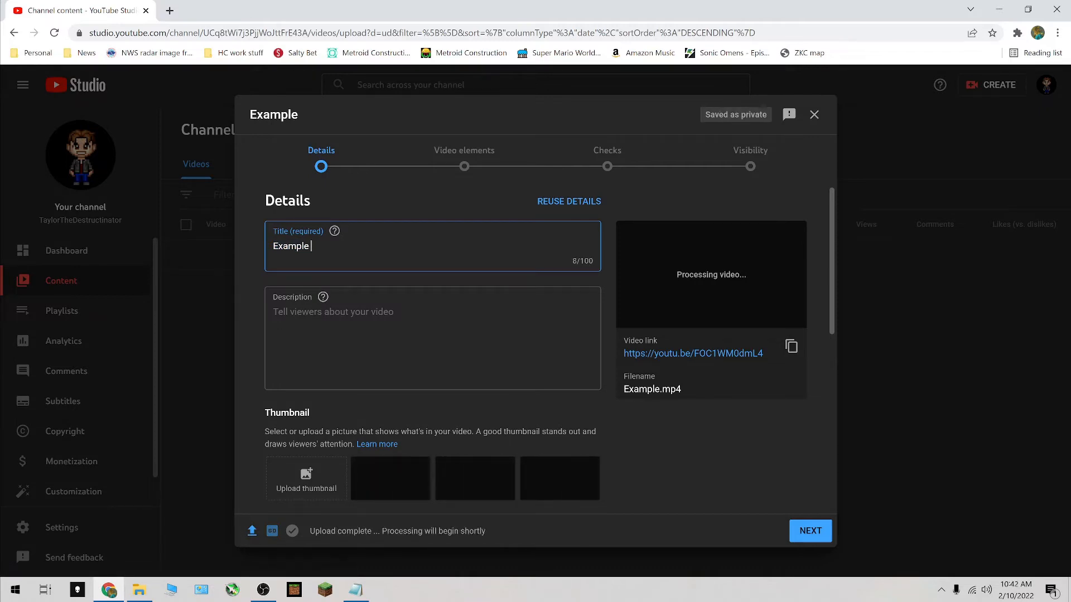
text(not gonna happen)
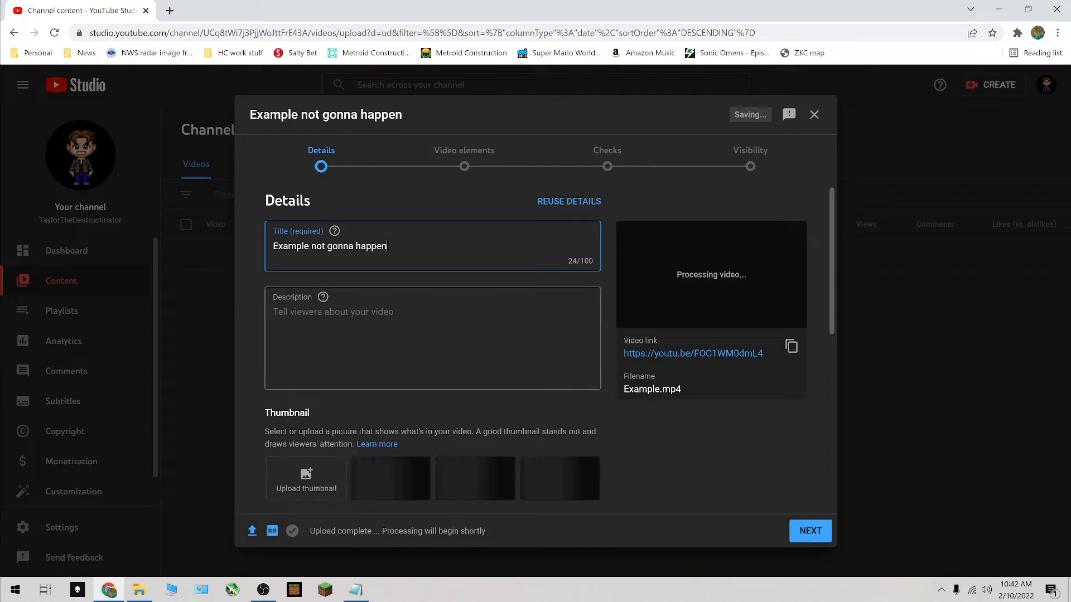
Enter "whatever" as the video's description and upload the example tn image from the Videos folder as its thumbnail.
click(273, 312)
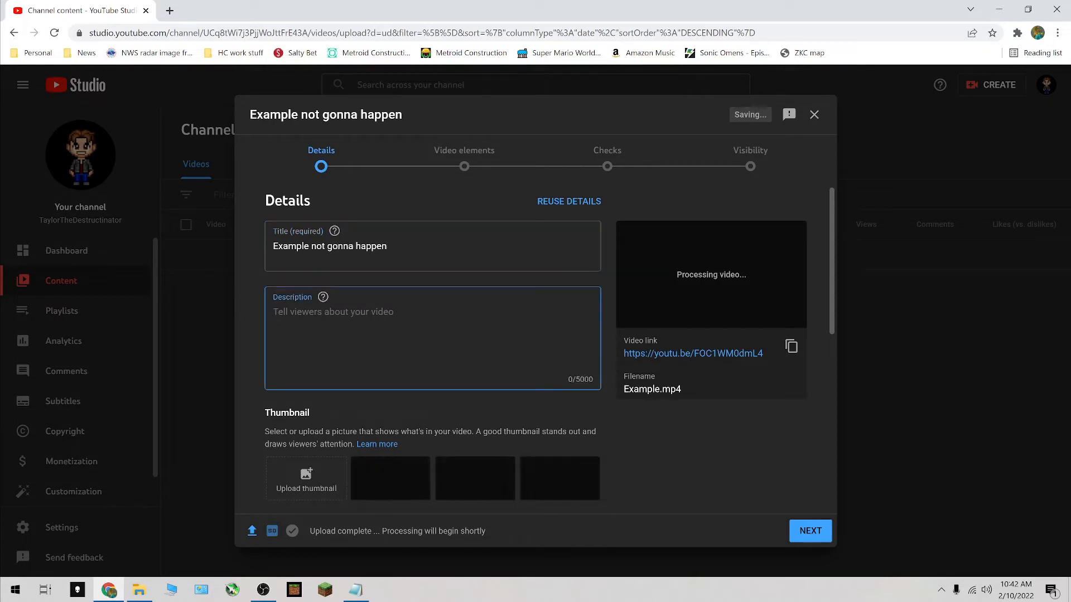
text(whatever)
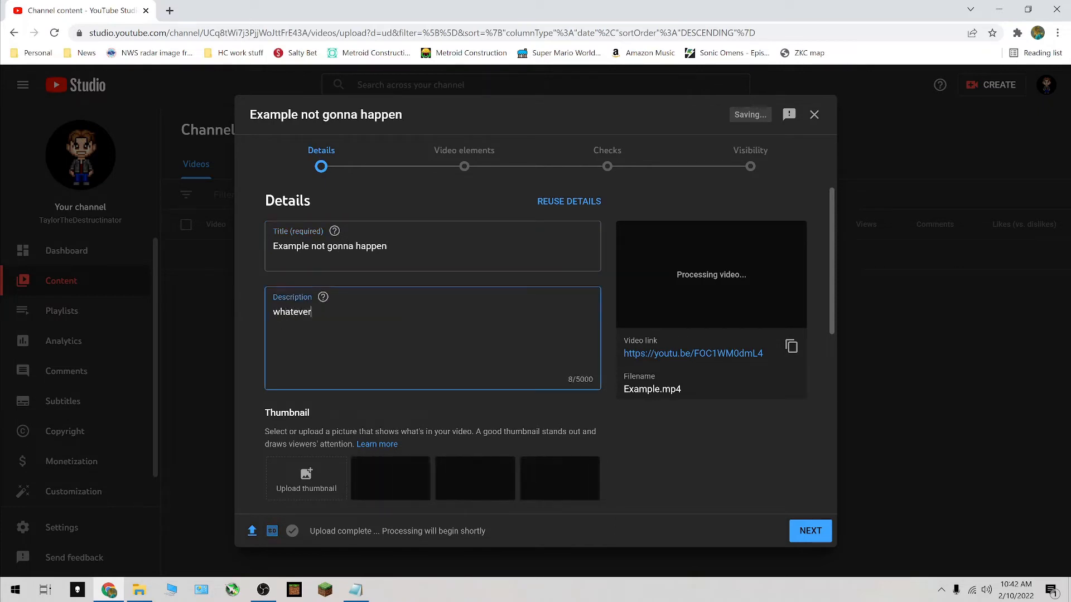
click(306, 478)
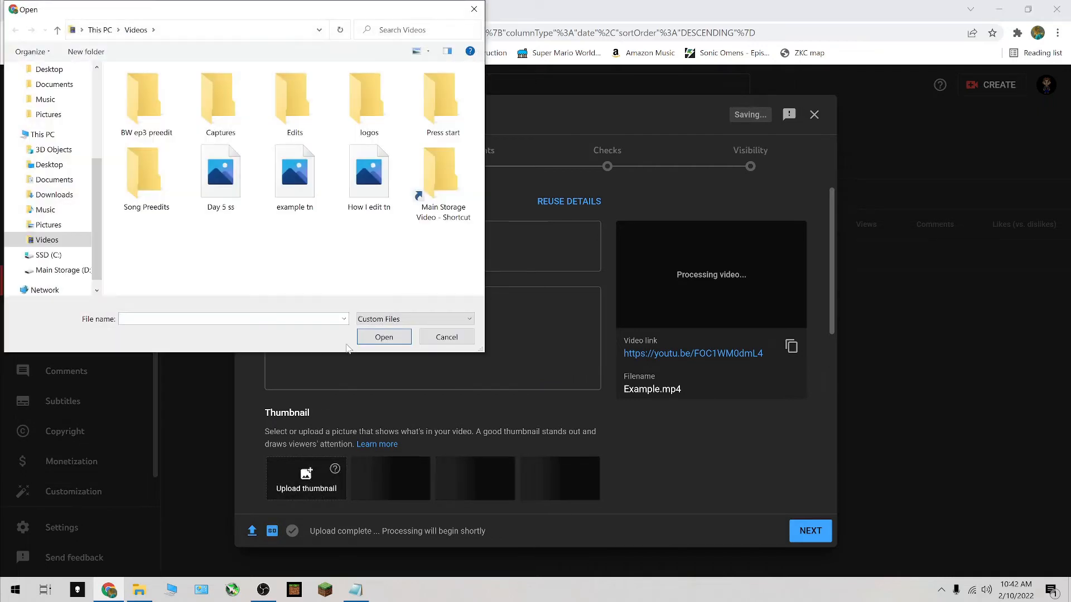
click(301, 169)
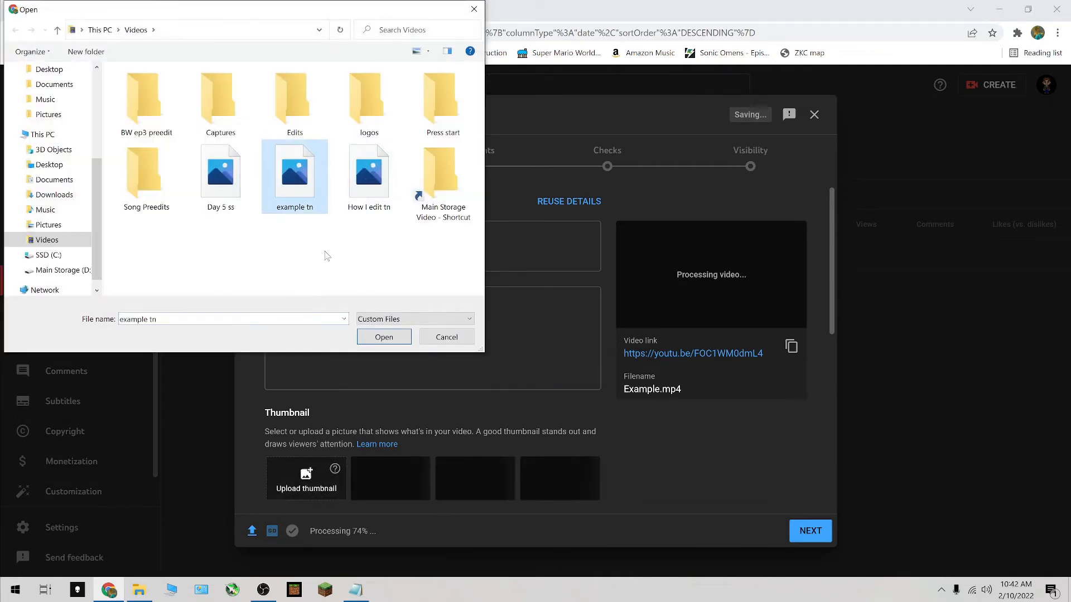
click(384, 337)
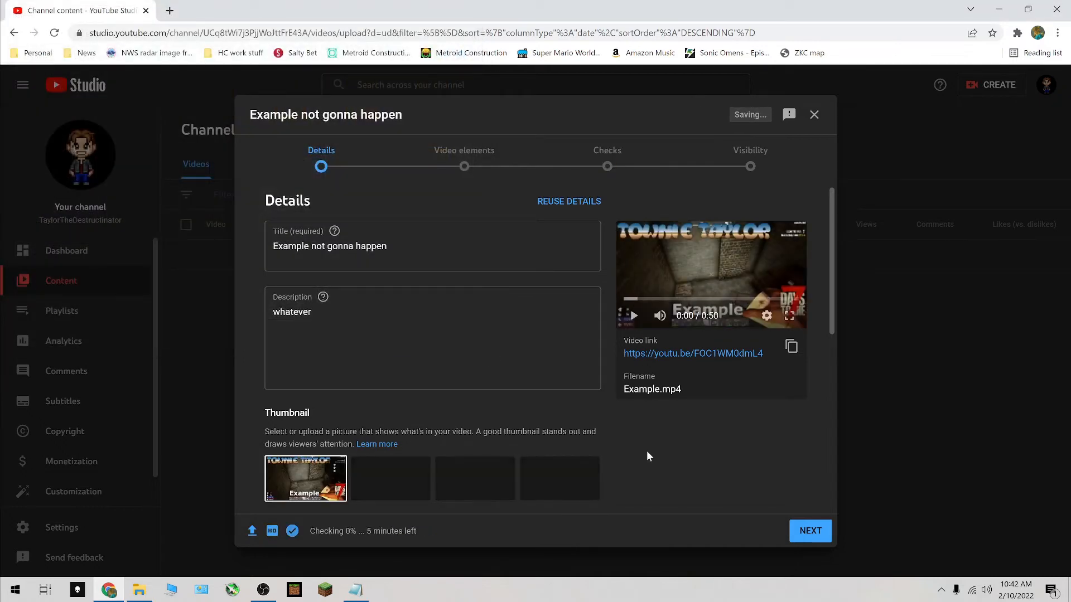
Look through the playlists the video could be added to and close the list without choosing one.
scroll(648, 450, down, 6)
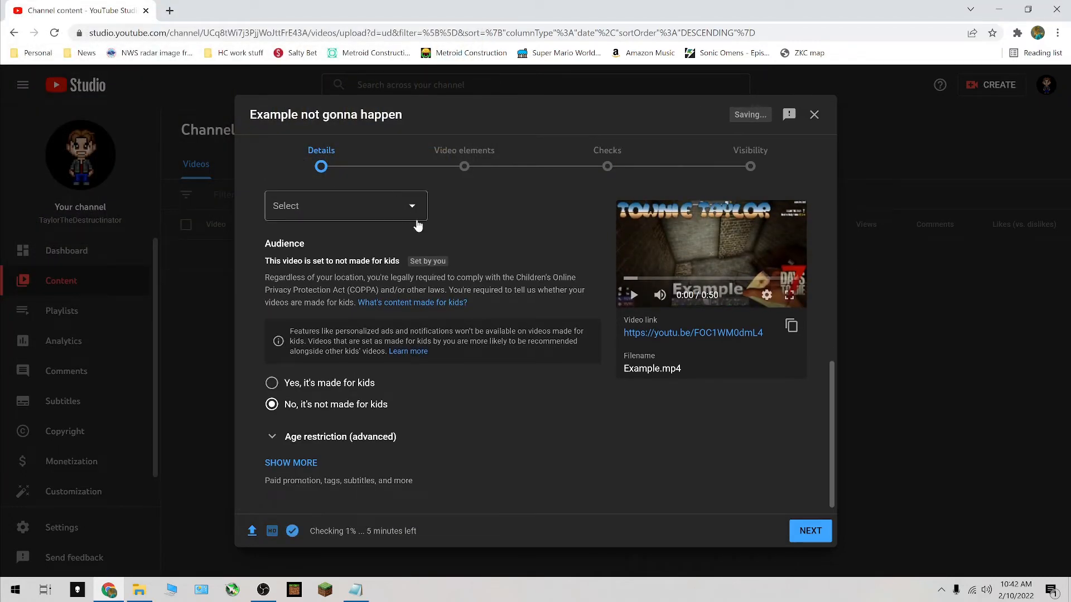
click(411, 207)
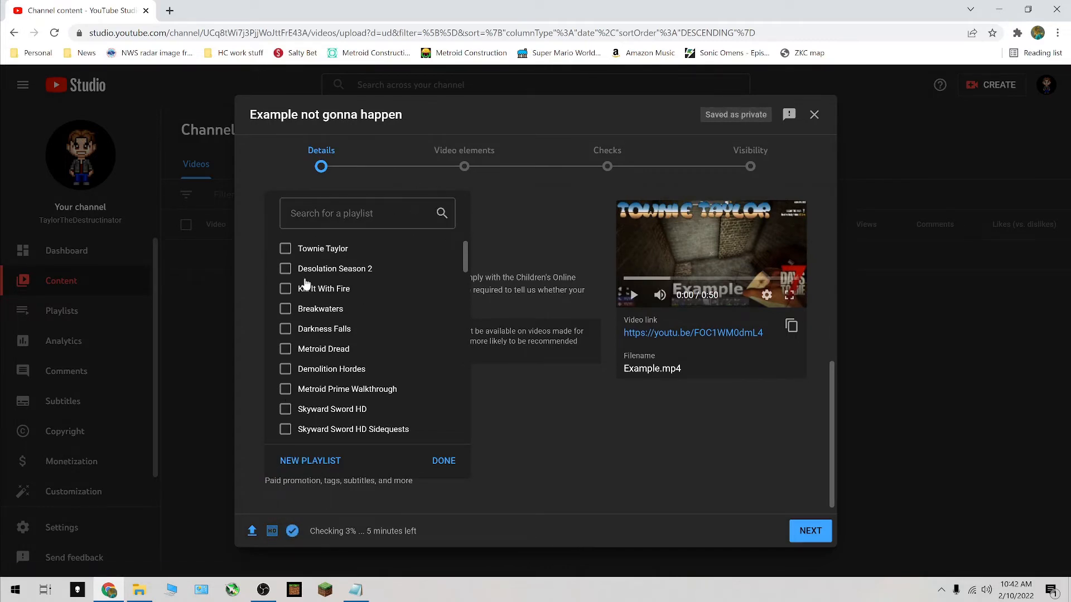
scroll(311, 308, down, 10)
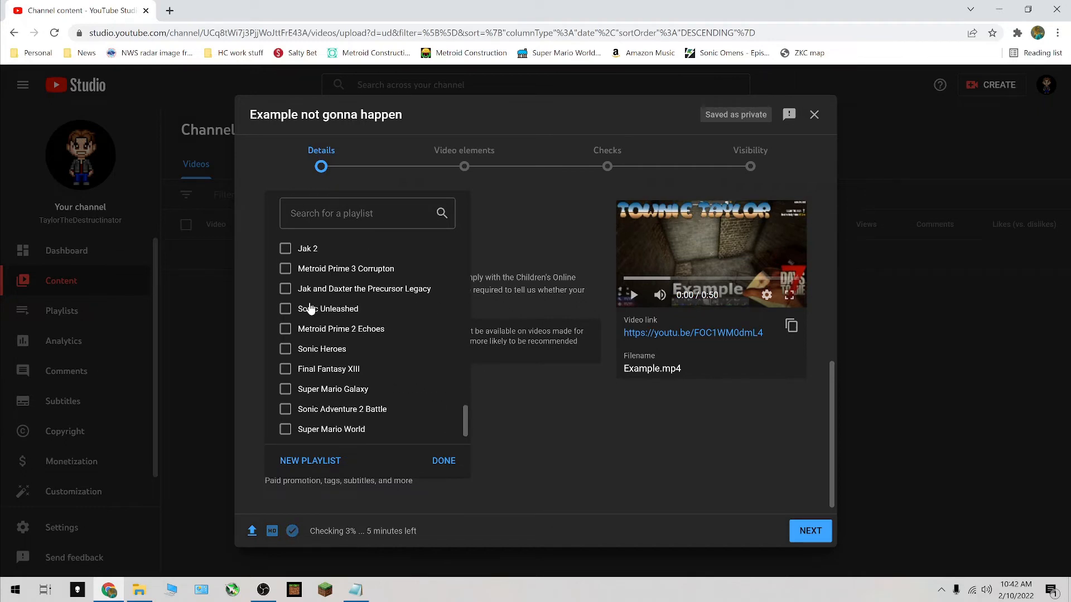
click(535, 463)
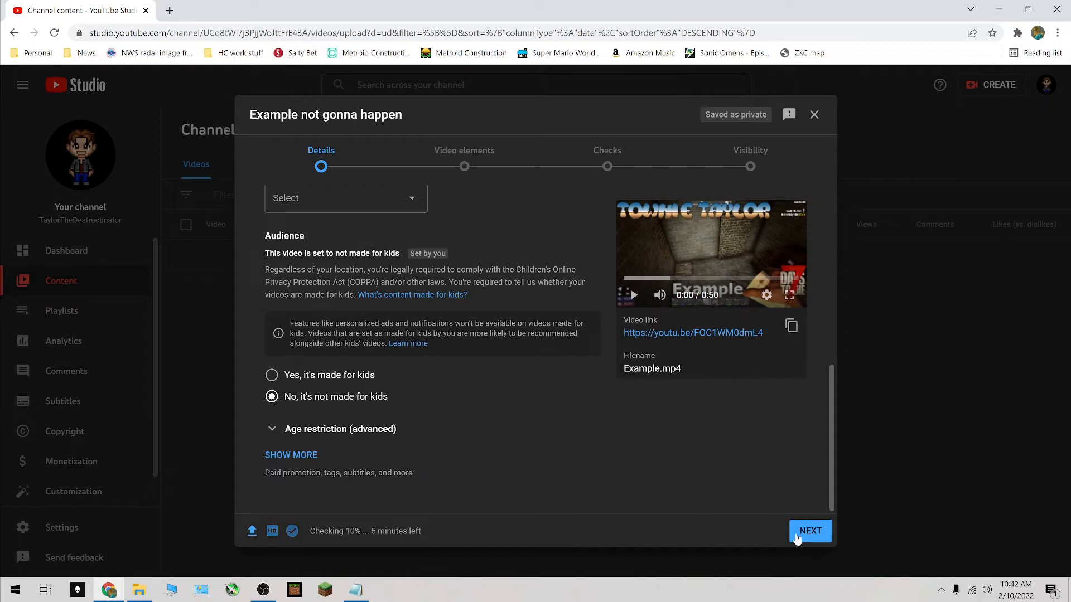
Advance the upload past the video elements and checks stages to the visibility settings.
click(823, 536)
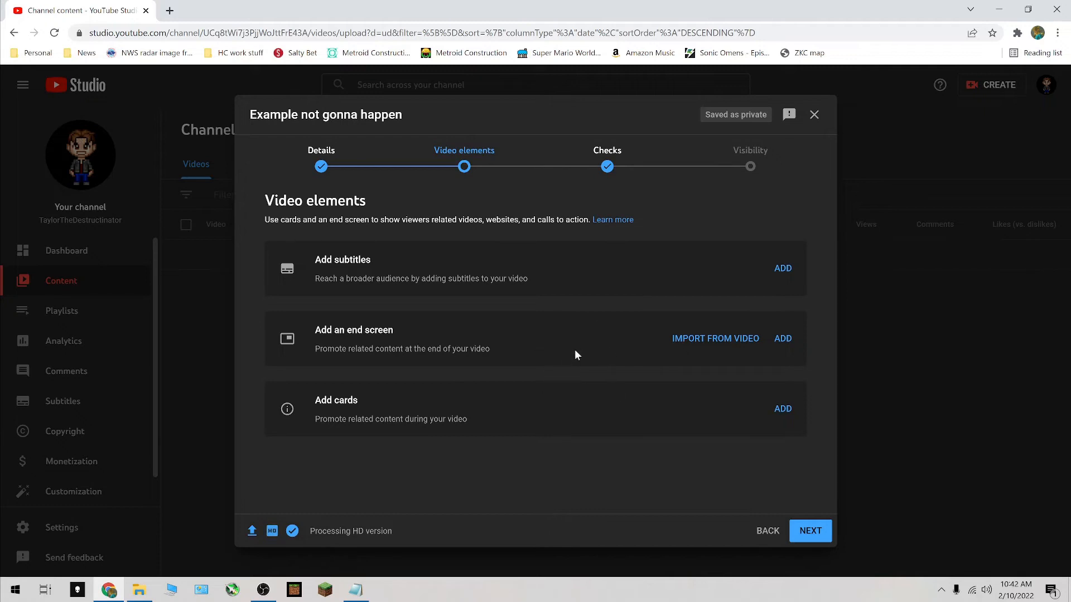
click(810, 531)
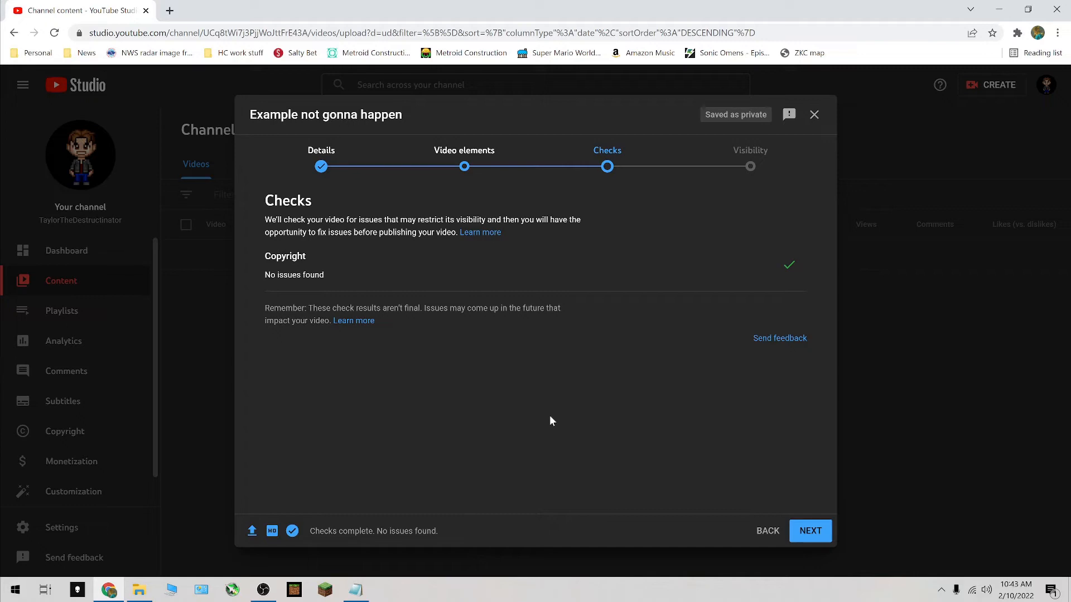
click(810, 531)
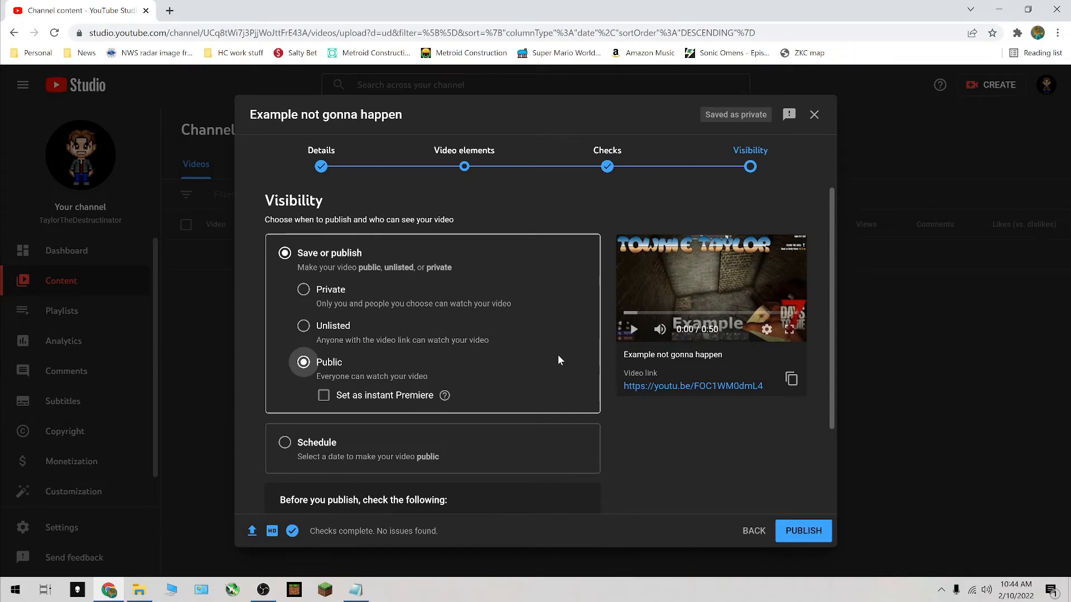
Try the scheduled publishing option for the video and review the notes to check before publishing.
click(300, 442)
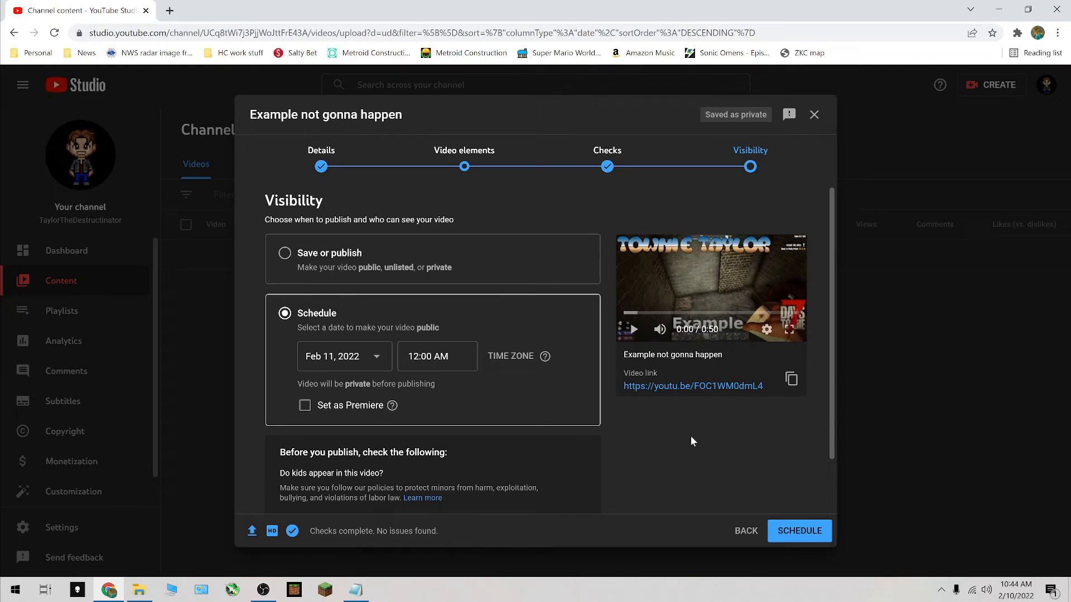
scroll(625, 432, down, 1)
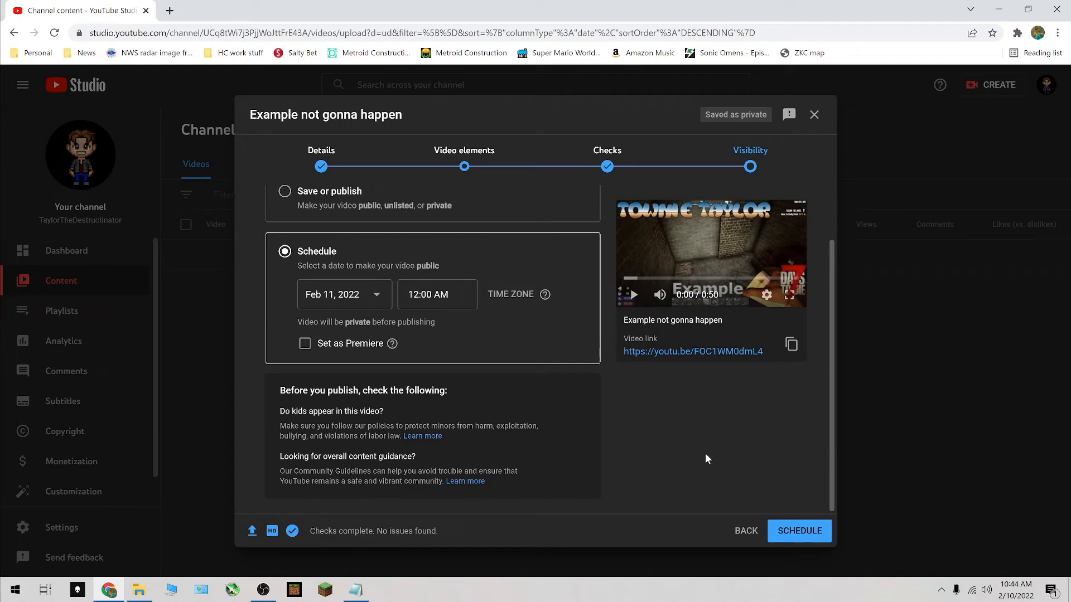
scroll(596, 363, up, 1)
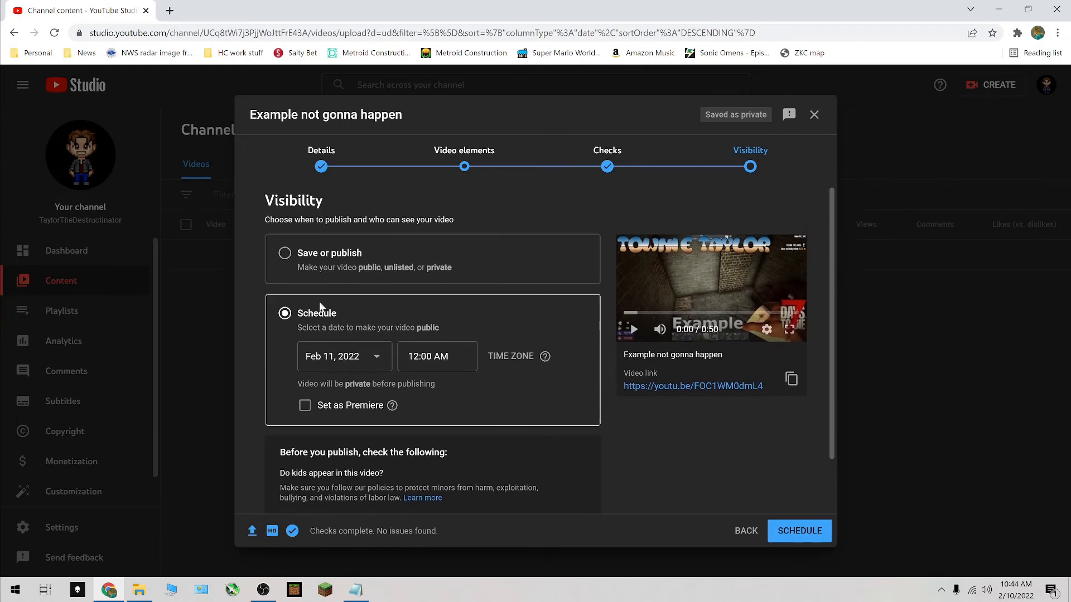
Choose immediate saving with Private visibility for the video and save the upload.
click(286, 255)
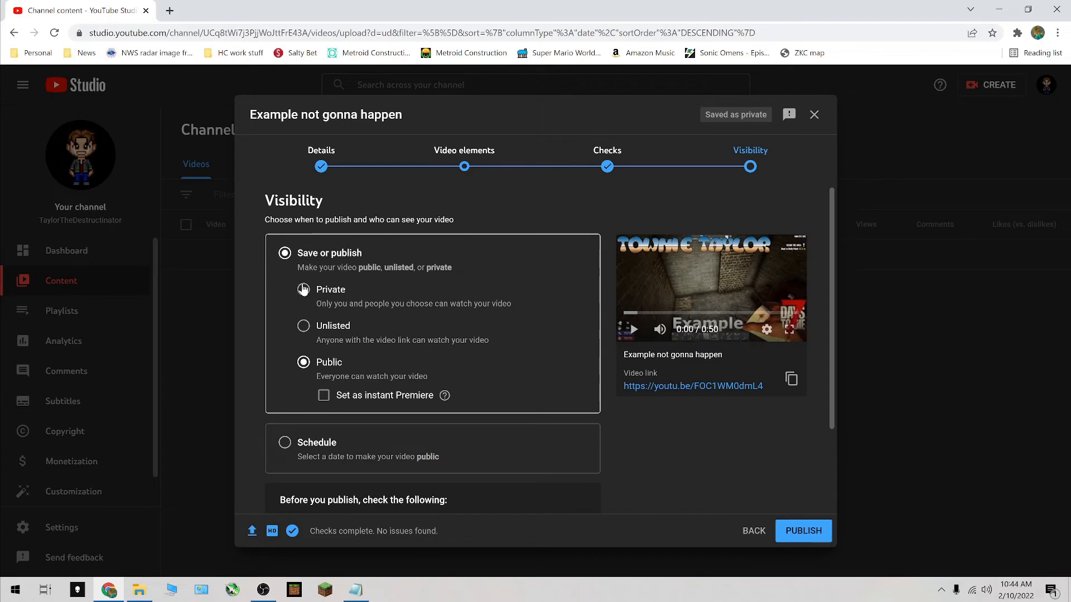
click(303, 288)
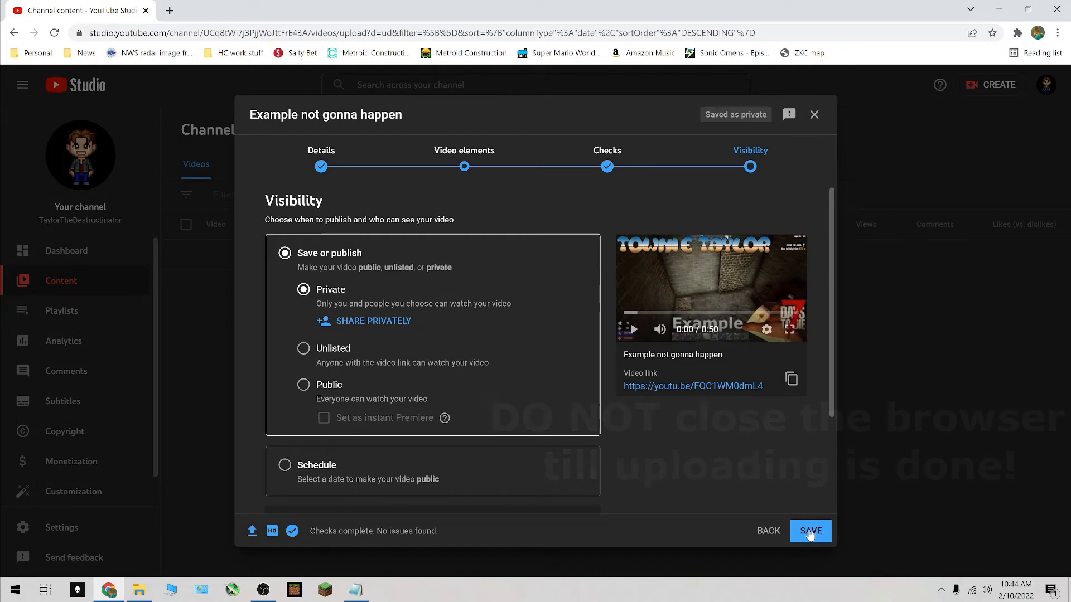
click(810, 533)
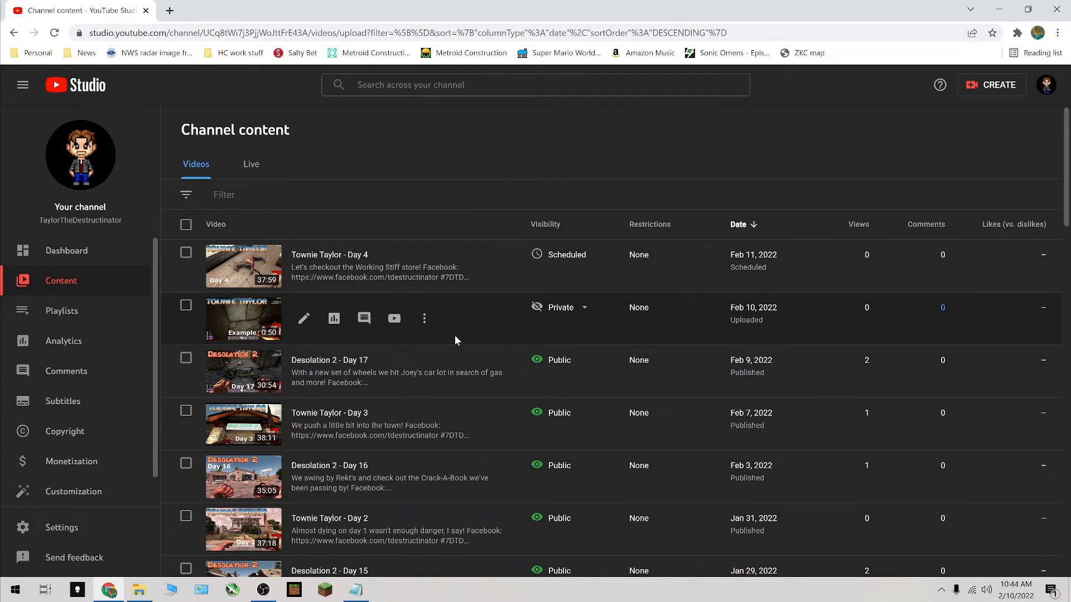
Permanently delete the uploaded video "Example not gonna happen" from the channel content, acknowledging that deletion is permanent.
click(425, 318)
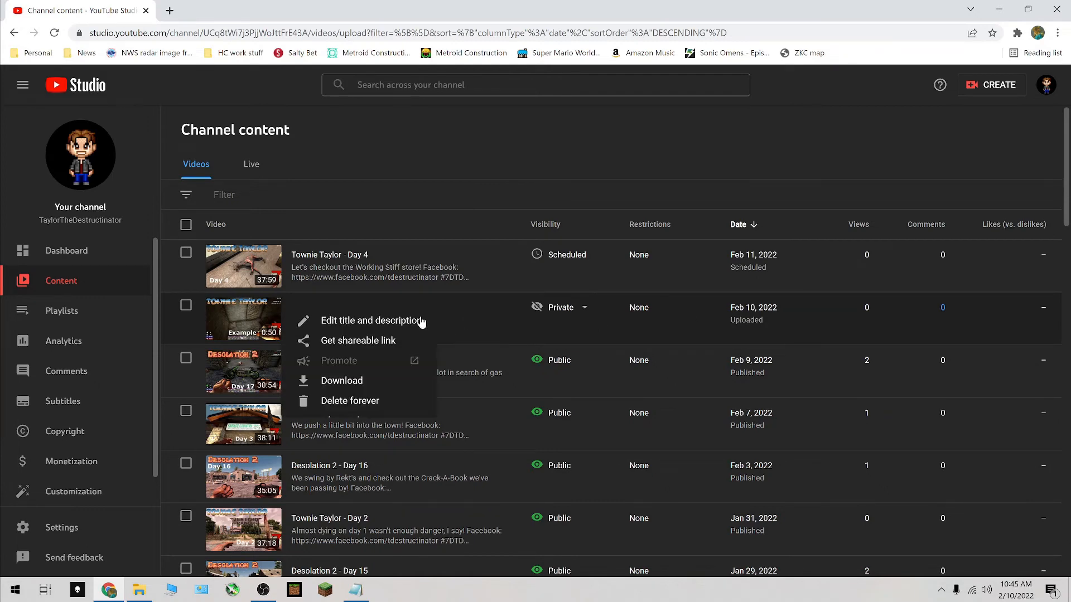
click(350, 401)
click(381, 359)
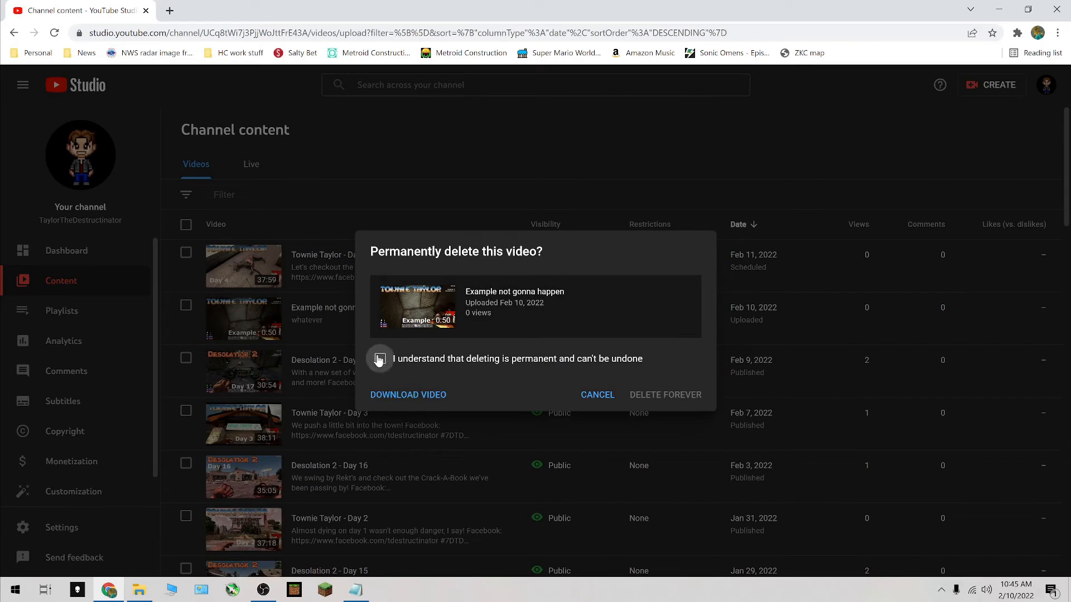
click(663, 396)
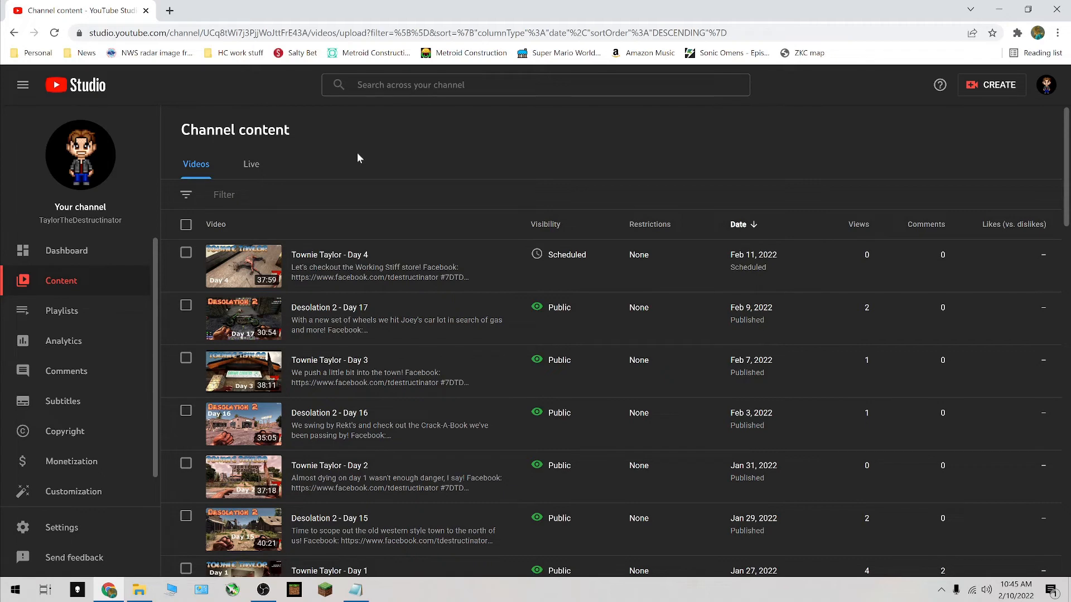
Open the channel's audio library and browse the starred tracks down to the end of the list.
scroll(114, 329, down, 1)
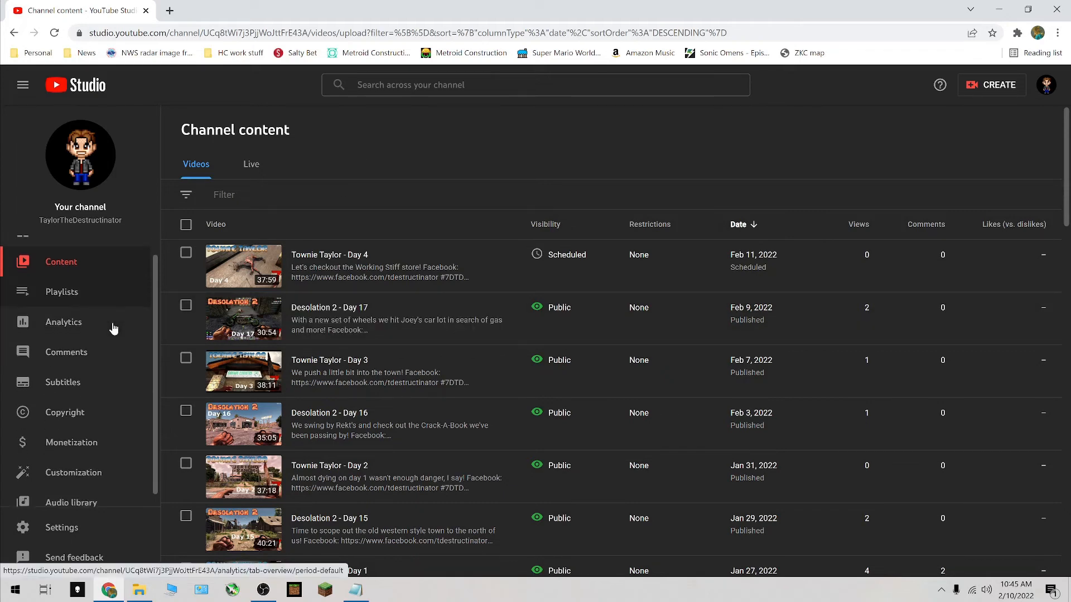
scroll(112, 331, down, 1)
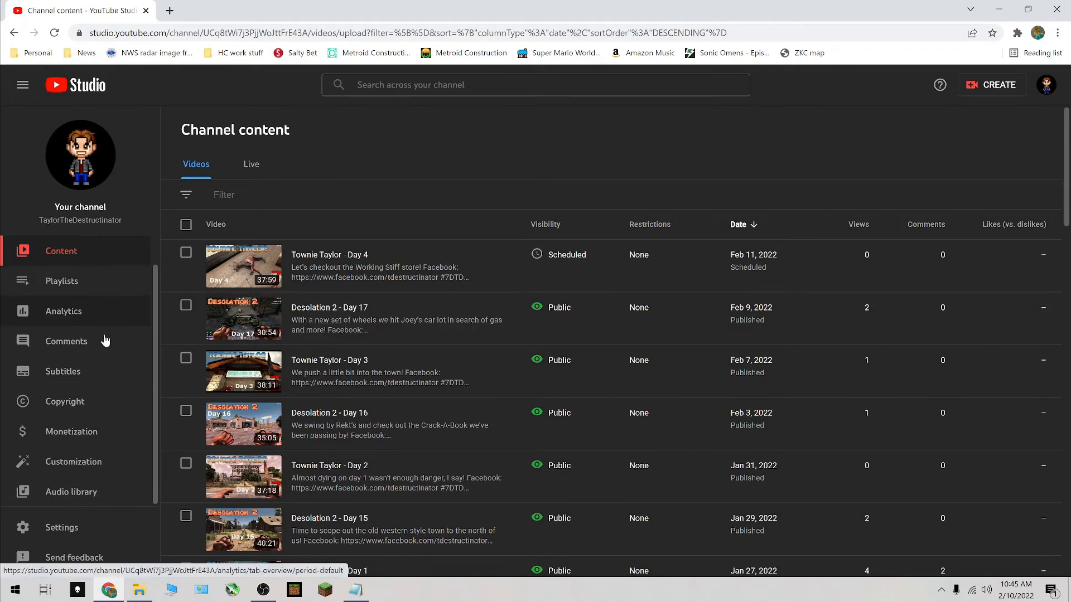
click(56, 492)
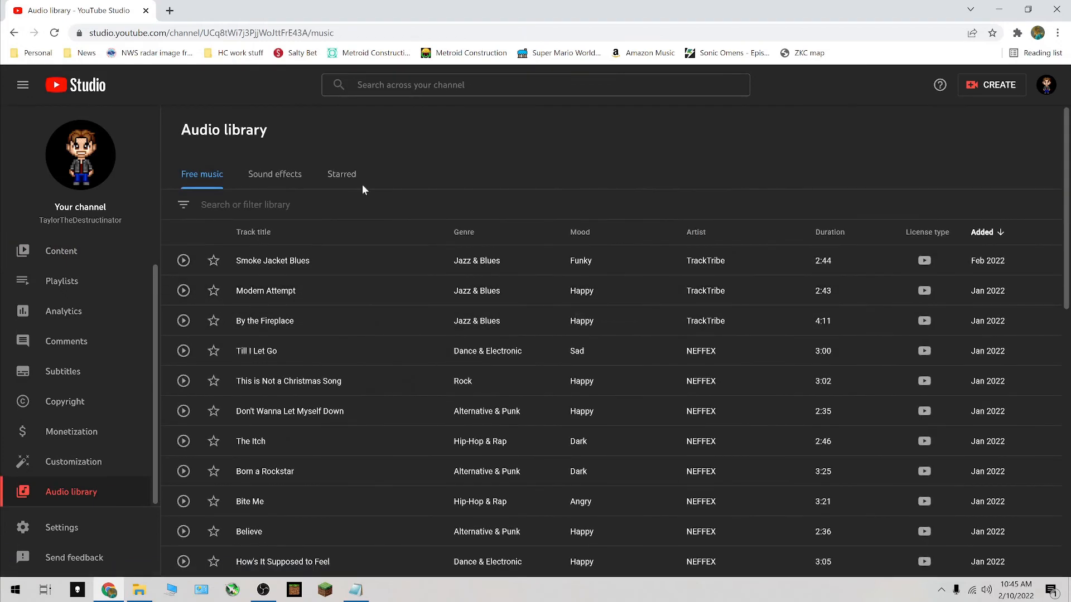
click(329, 175)
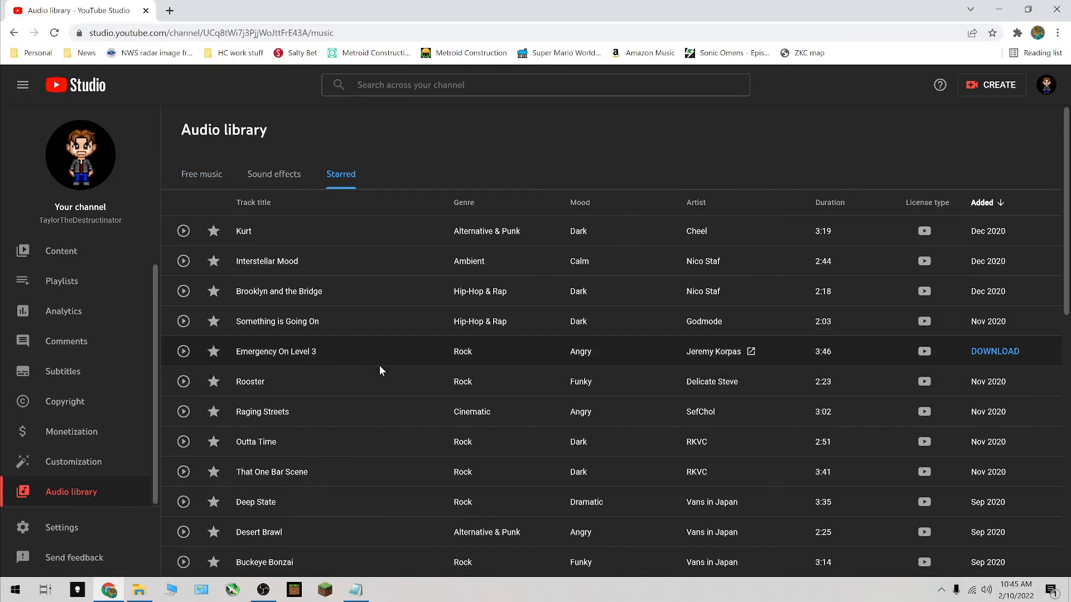
scroll(362, 250, down, 5)
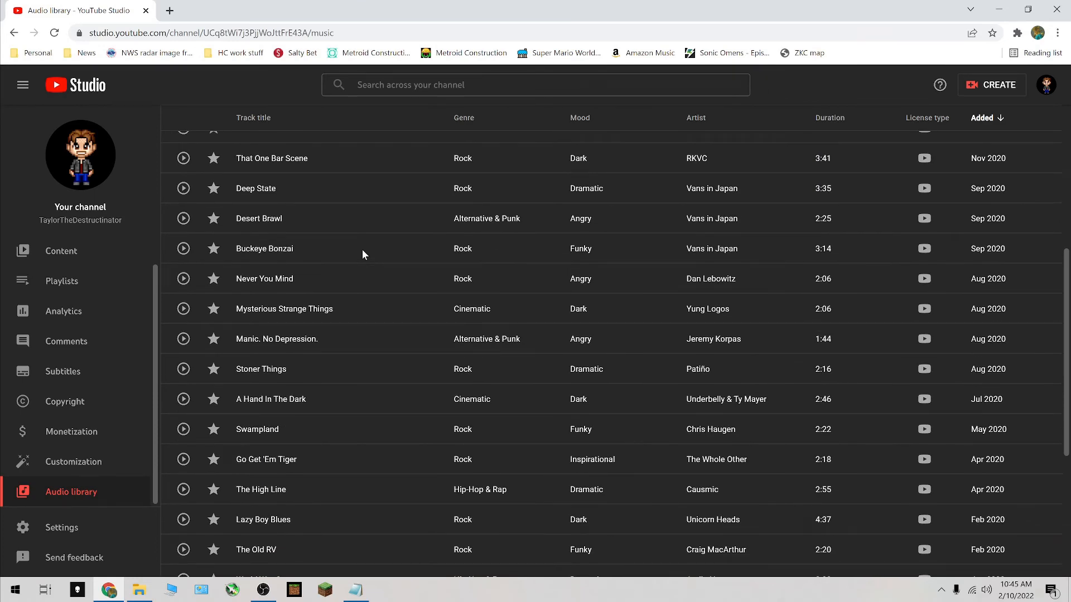
scroll(363, 250, down, 4)
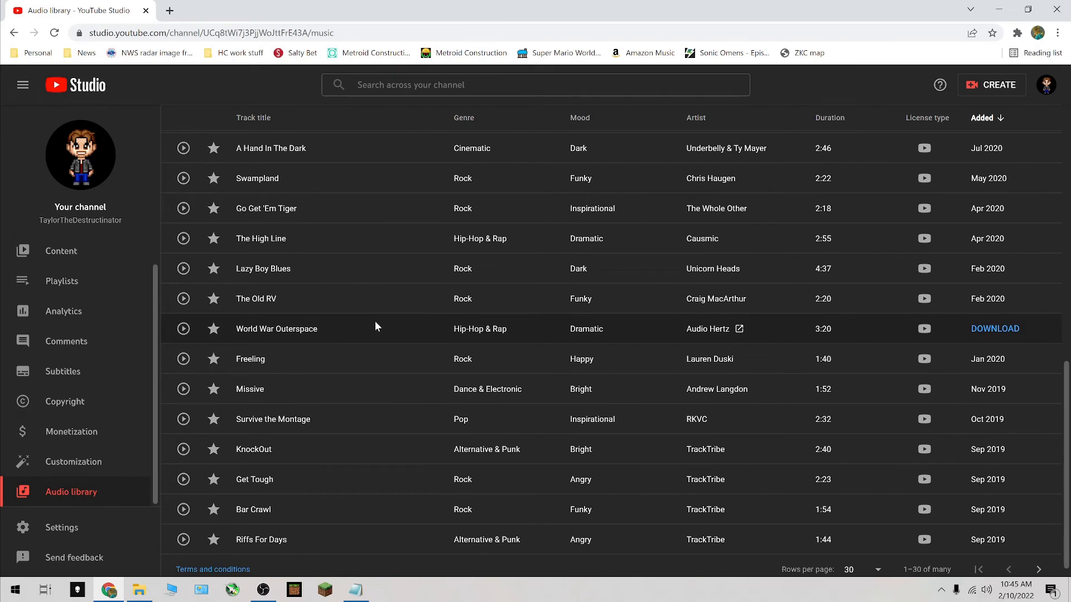
scroll(363, 397, down, 1)
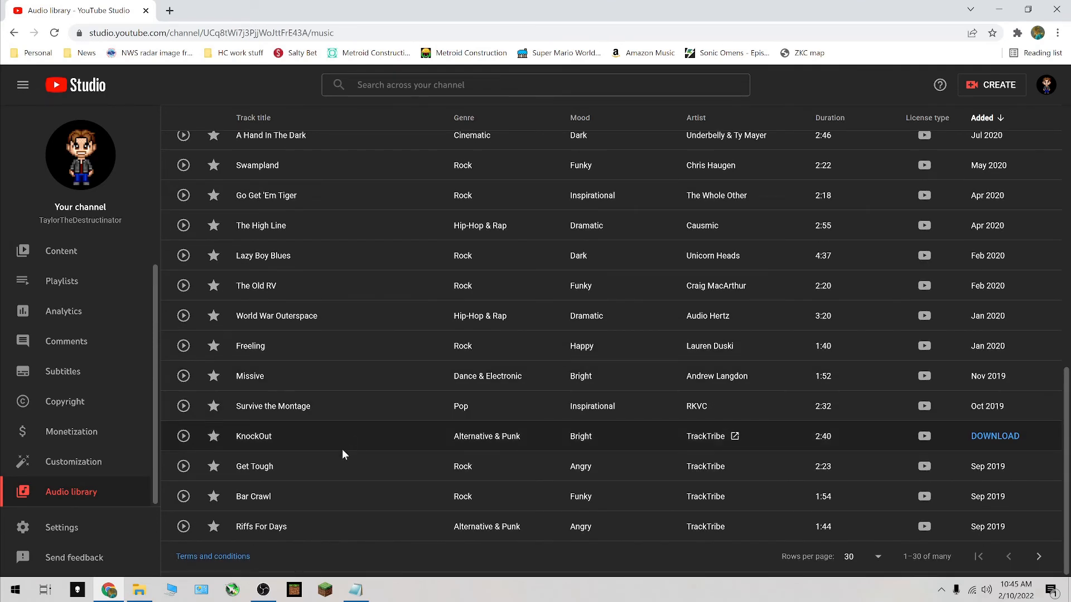
Play the starred track Riffs For Days and lower the playback volume.
click(184, 527)
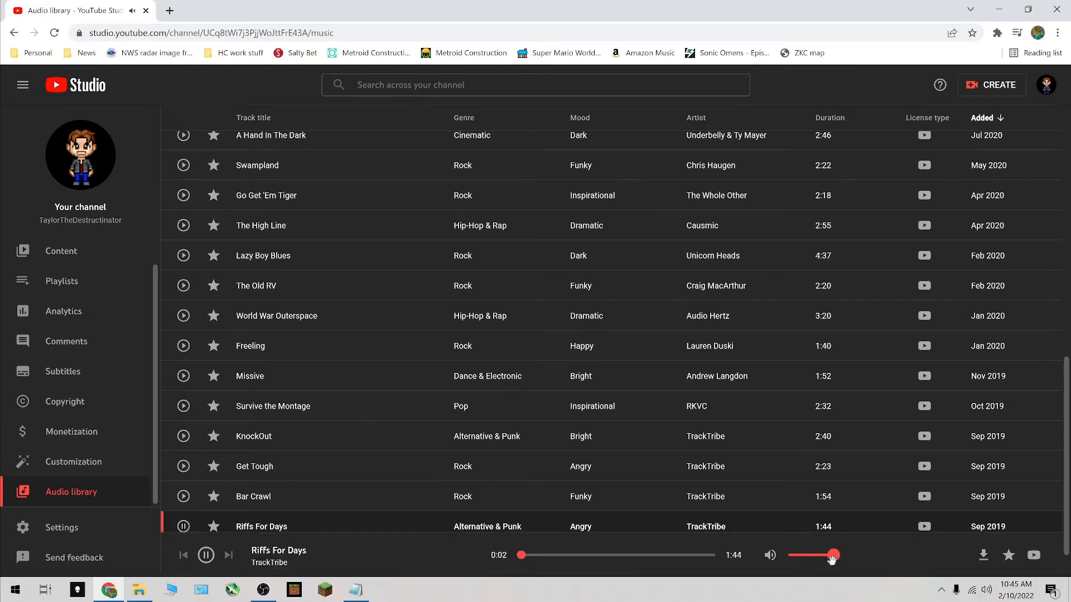
drag(832, 556, 801, 556)
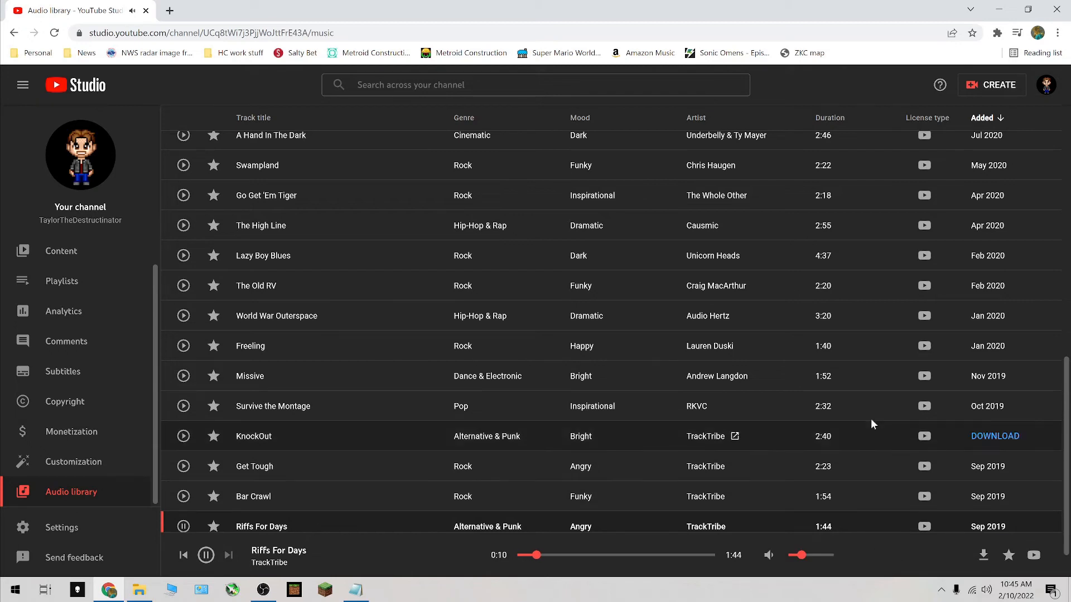
scroll(868, 409, down, 1)
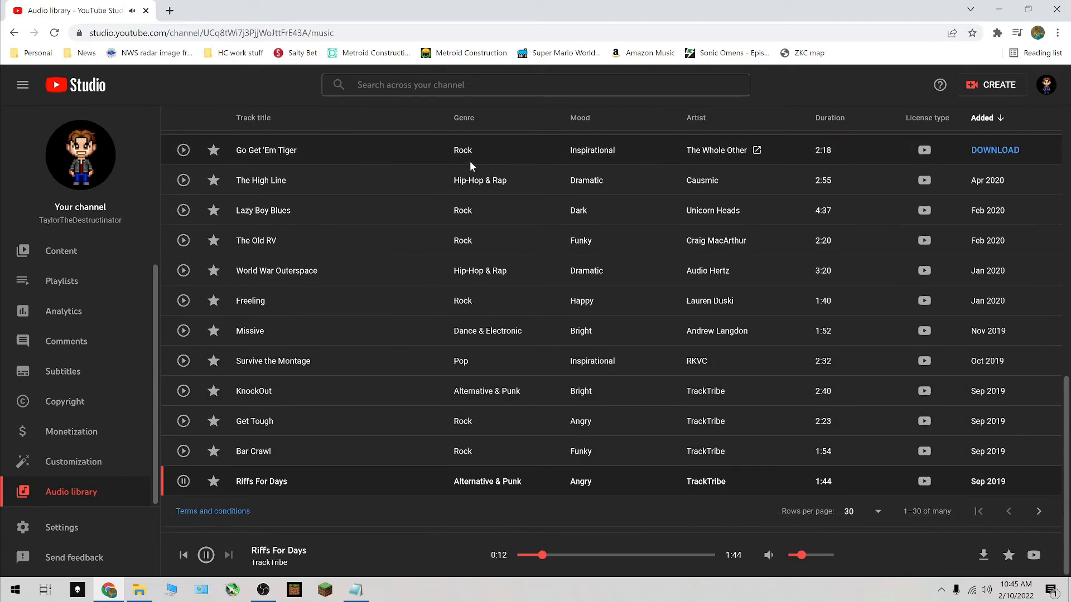
Return to the audio library's free music list and look at the license type of the Smoke Jacket Blues track.
scroll(469, 161, up, 5)
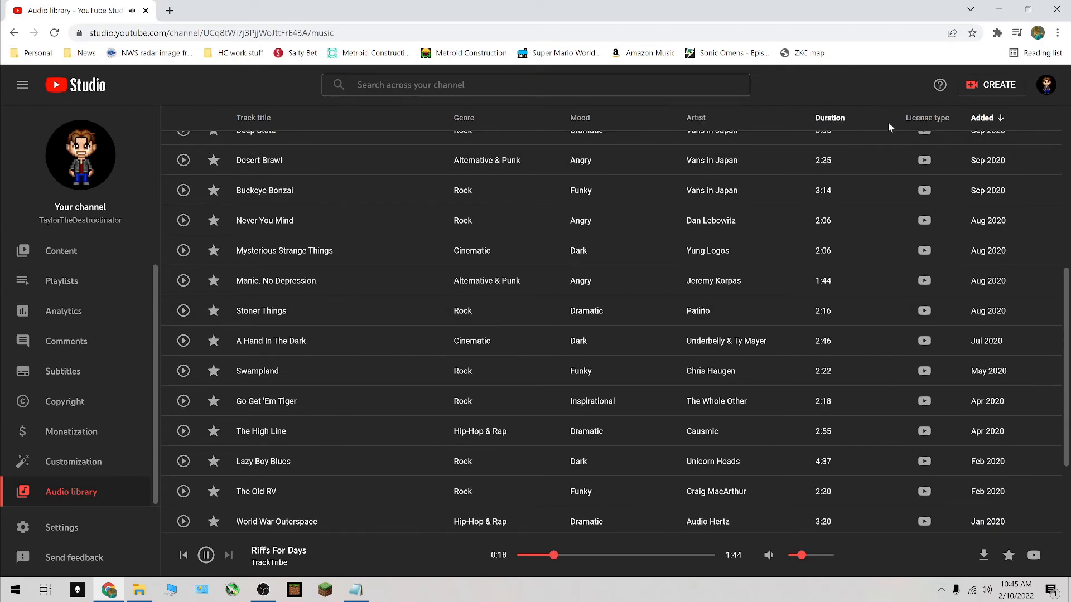
scroll(879, 183, up, 6)
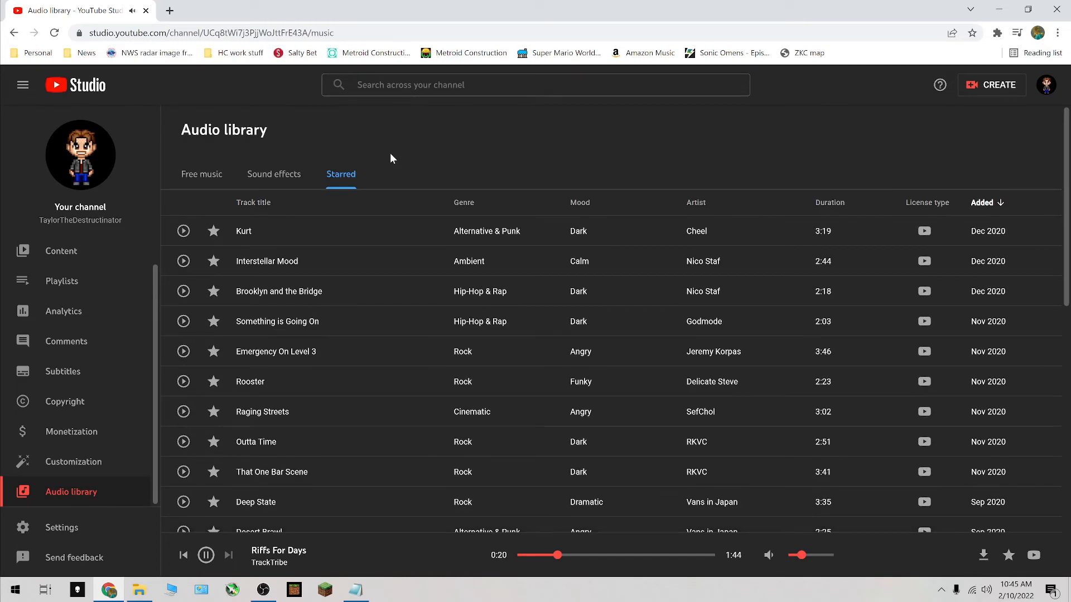
click(200, 174)
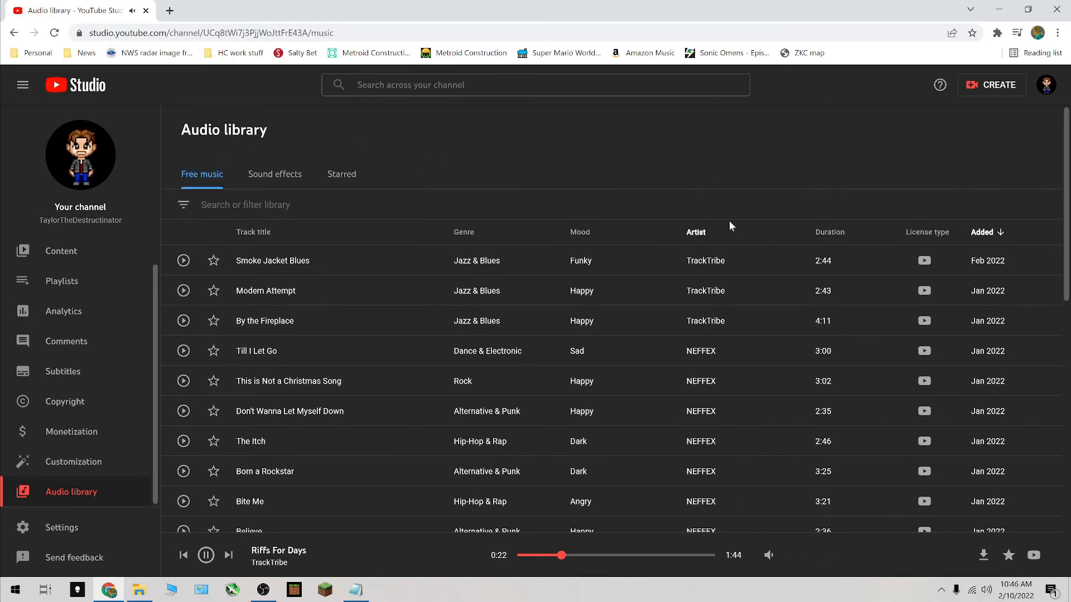
mouse_move(925, 262)
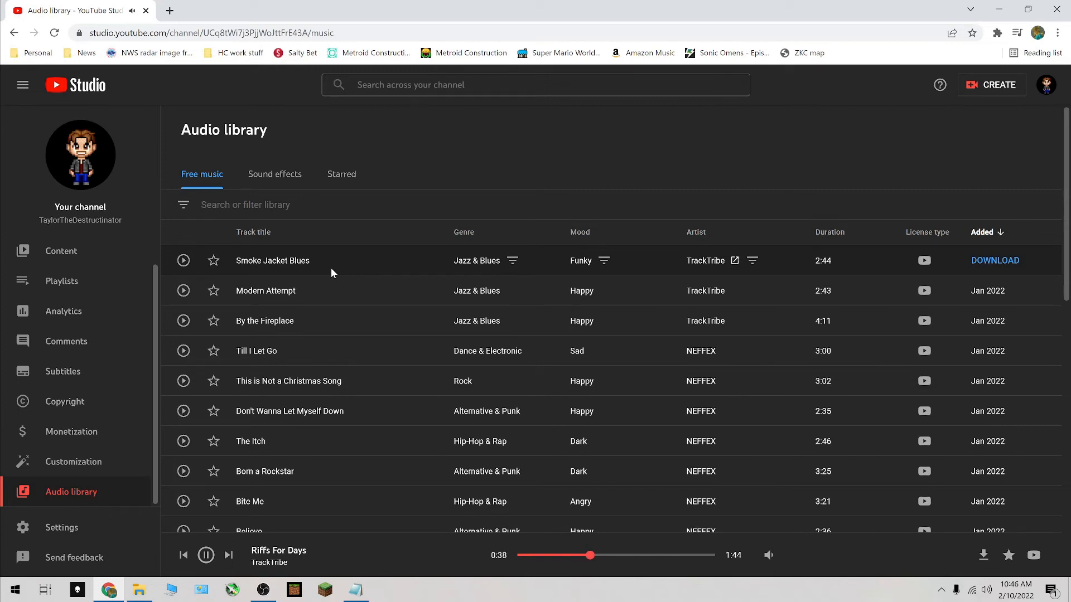
Pause Riffs For Days, view the free music list filtered to tracks with attribution required, and clear the filter.
click(206, 555)
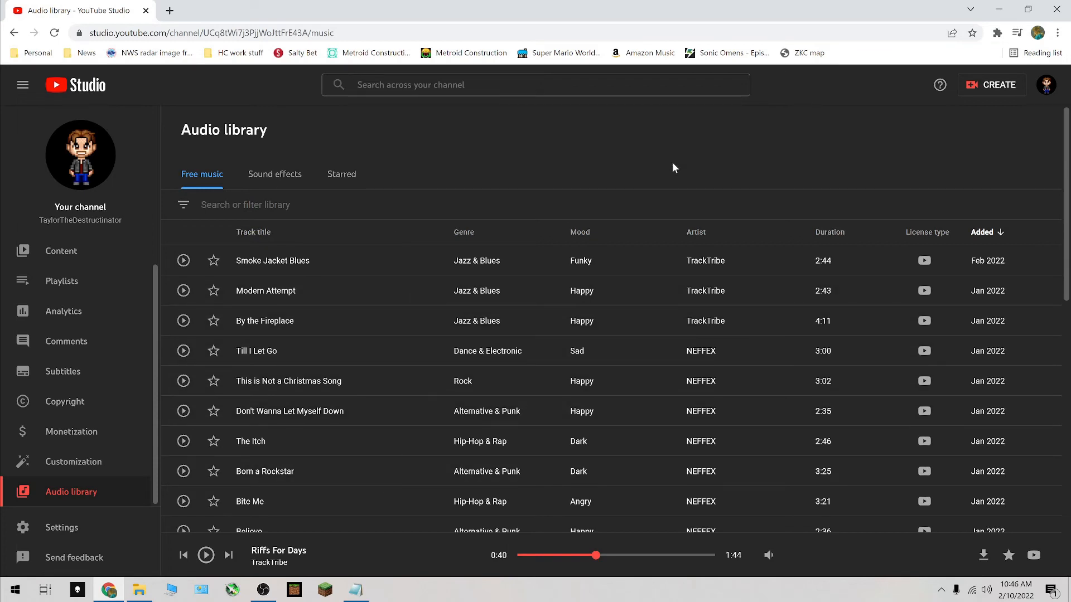
click(234, 204)
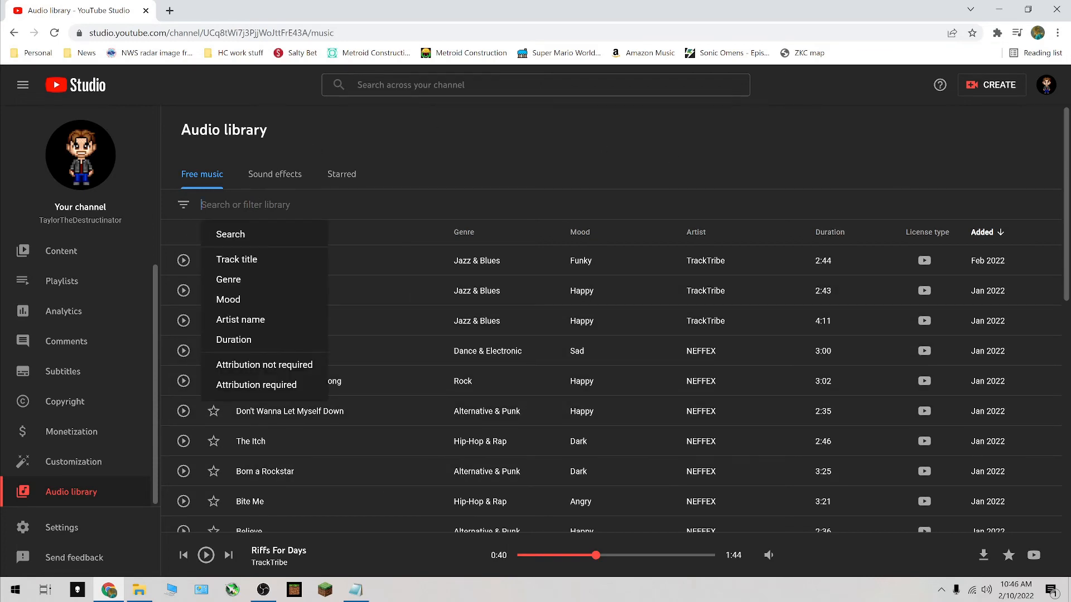
click(230, 389)
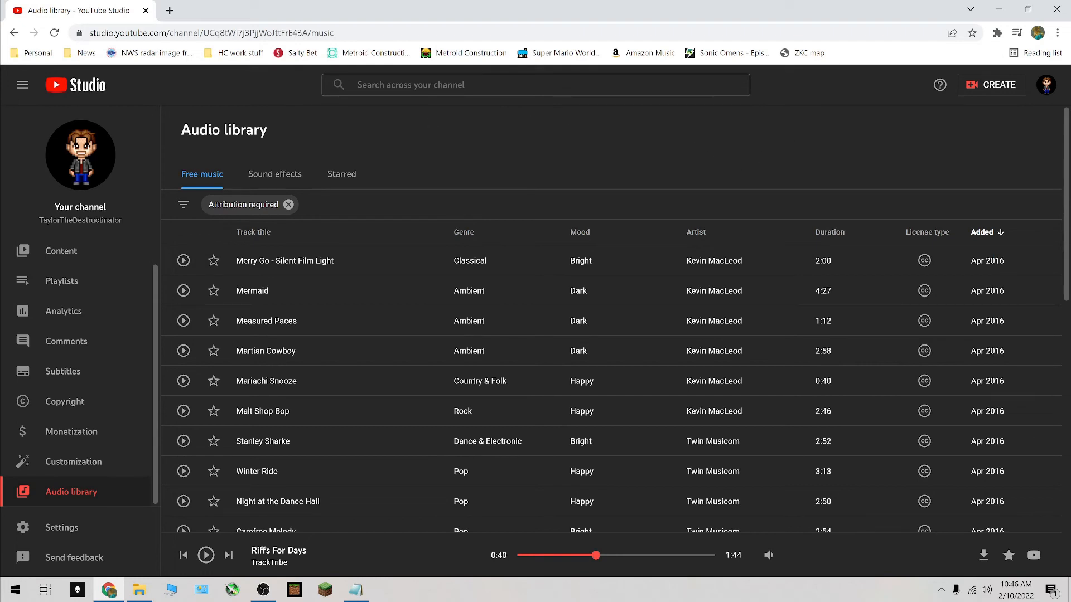
click(288, 204)
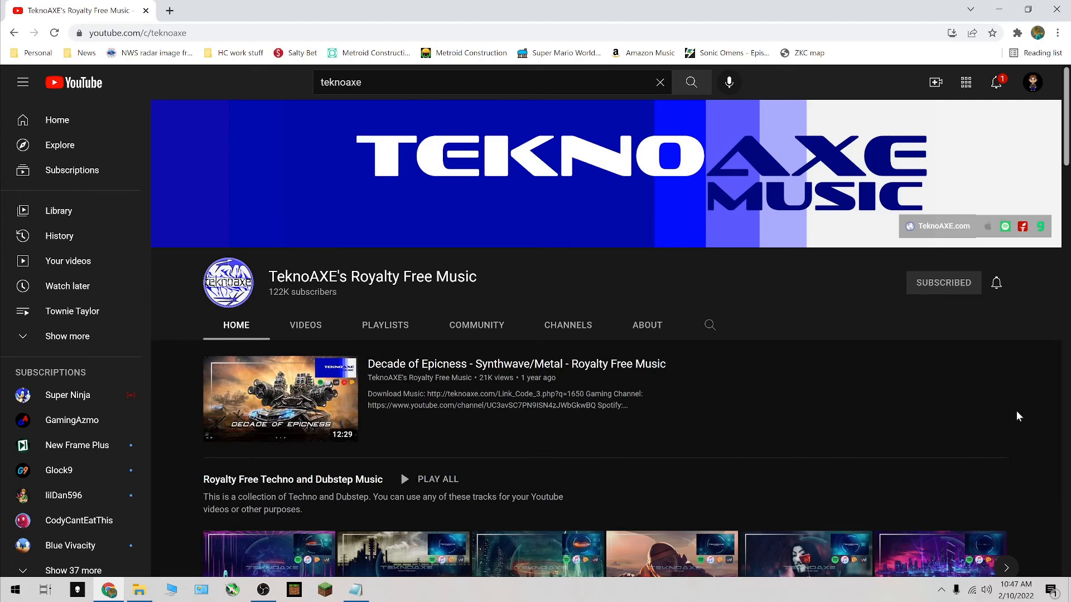
Look over the featured video and playlists on the TeknoAXE's Royalty Free Music channel home page and close the browser.
scroll(1017, 413, down, 3)
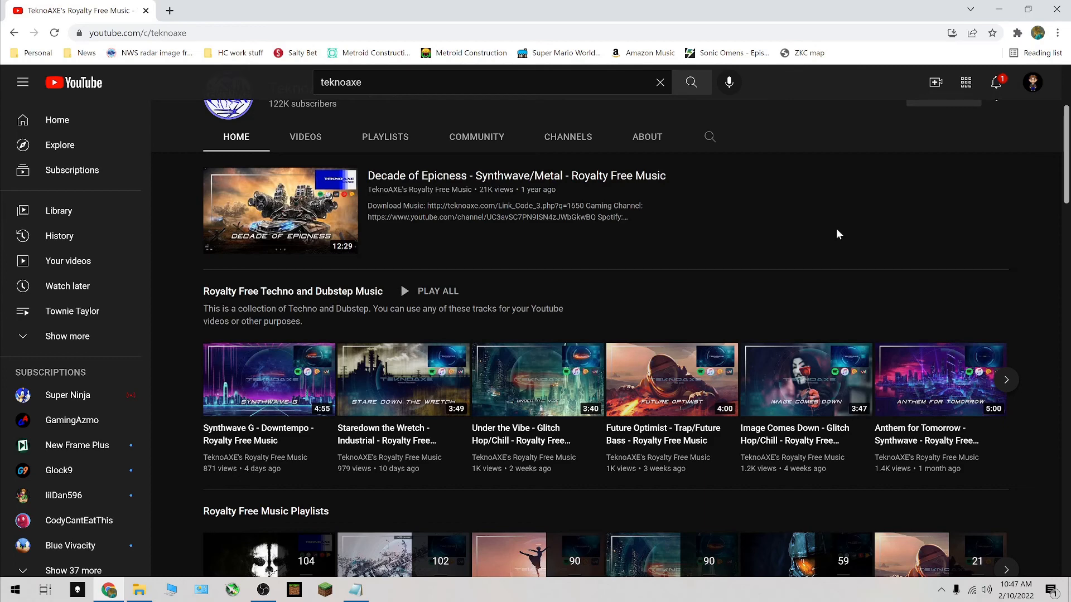
scroll(827, 241, up, 3)
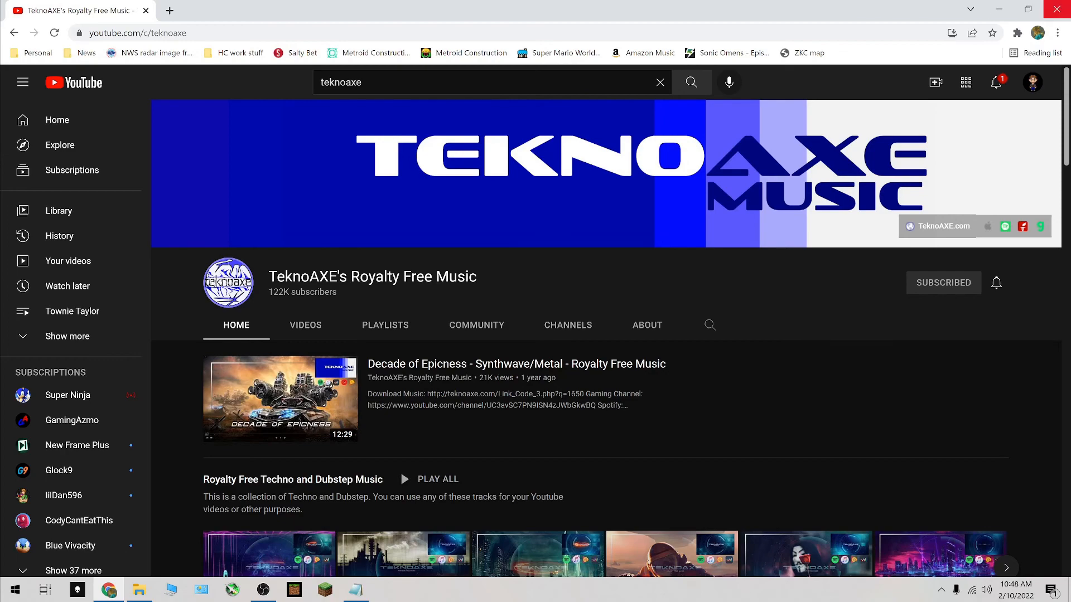
click(1057, 9)
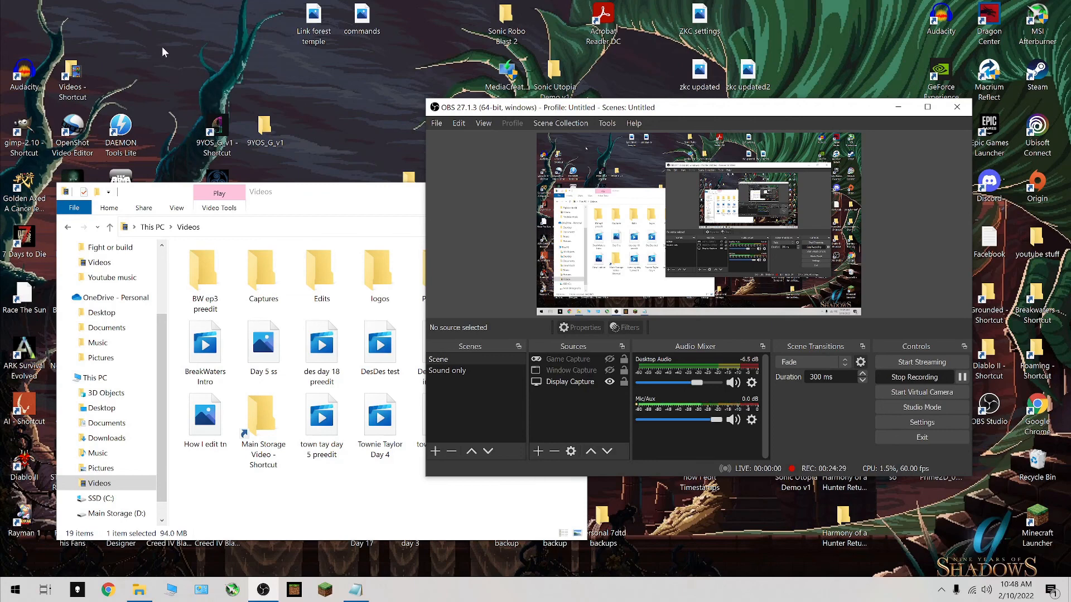
Launch Audacity from the desktop, dismiss its welcome dialog to view the empty project window, and close the program.
double_click(25, 76)
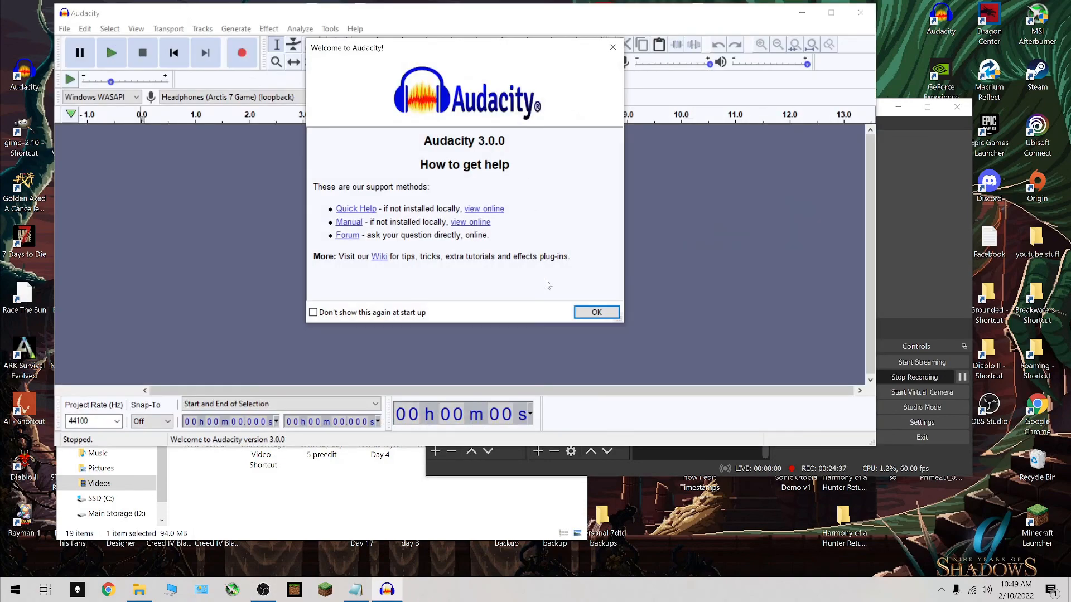
click(591, 310)
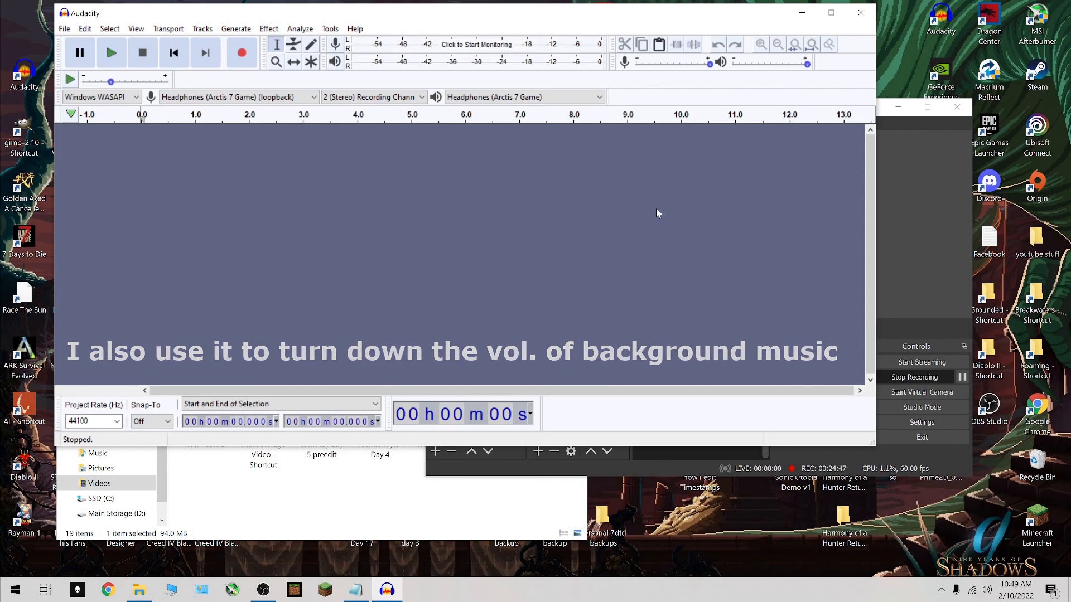
click(860, 12)
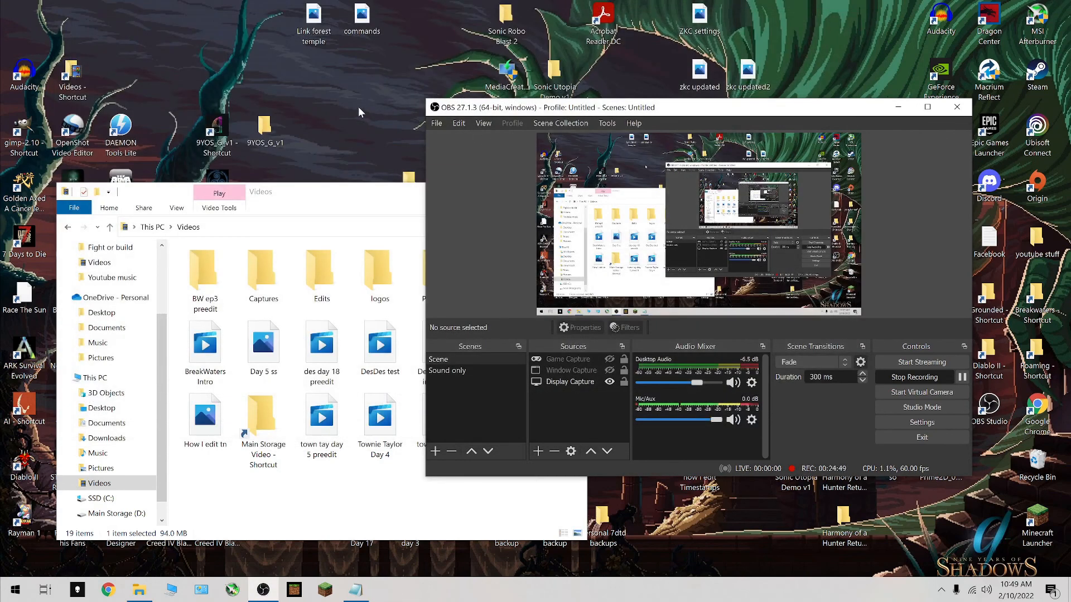